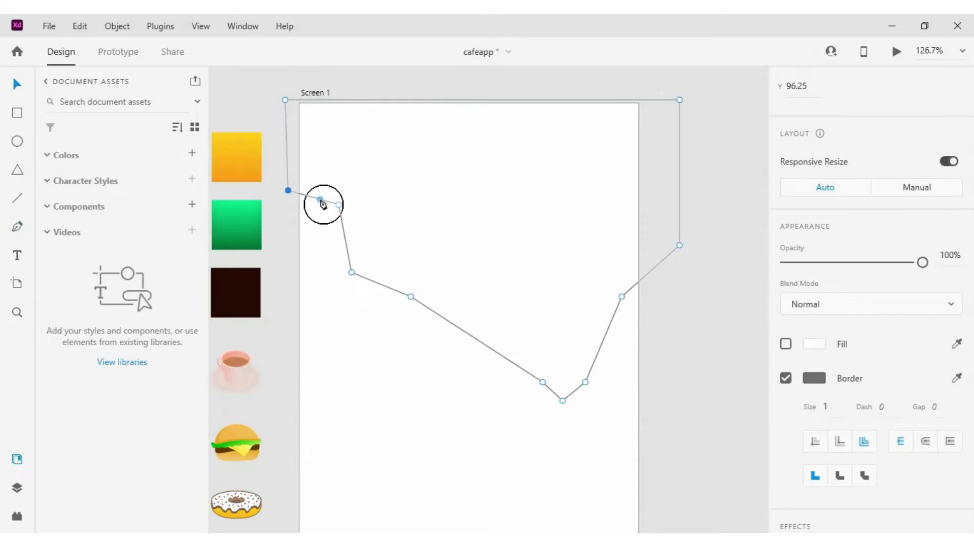
Add the colors of the yellow-orange, green and dark brown swatches beside Screen 1 to the document assets.
{"action": "left_click", "coordinate": [397, 179]}
{"action": "left_click", "coordinate": [340, 210]}
{"action": "key", "text": "ctrl+minus"}
{"action": "key", "text": "ctrl+minus"}
{"action": "left_click", "coordinate": [333, 208]}
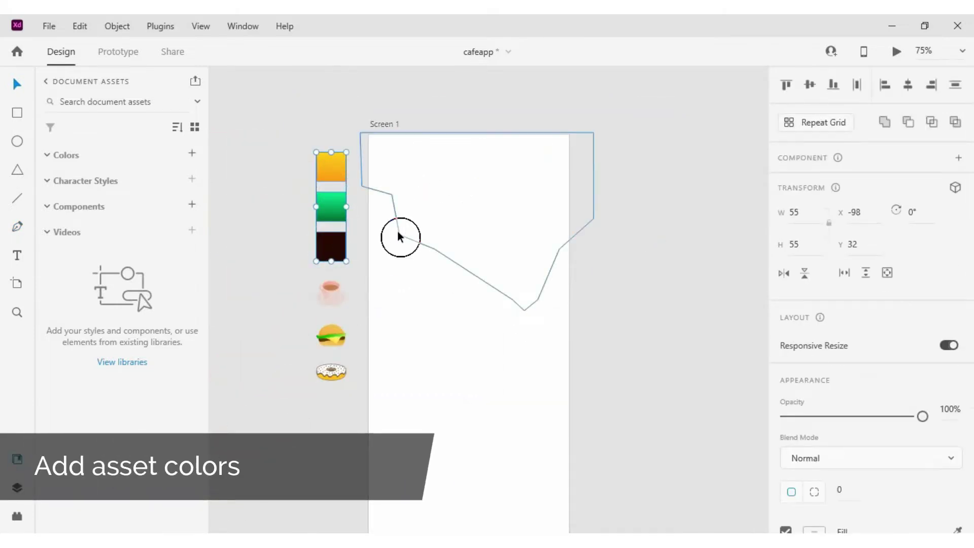
{"action": "left_click", "coordinate": [193, 154]}
Fill the angular shape on Screen 1 with the #FFD516 - #FA9913 gradient and turn off its border.
{"action": "left_click", "coordinate": [413, 235]}
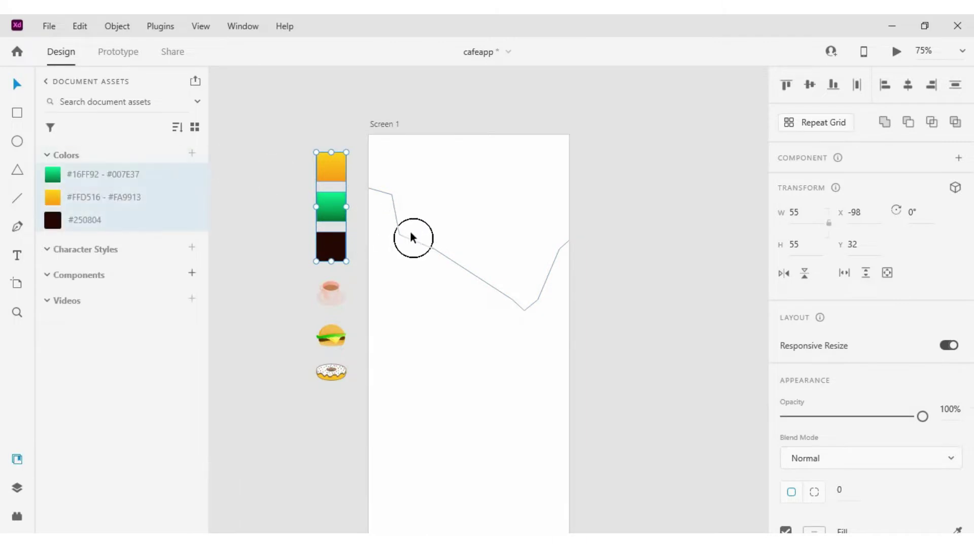
{"action": "left_click", "coordinate": [124, 202]}
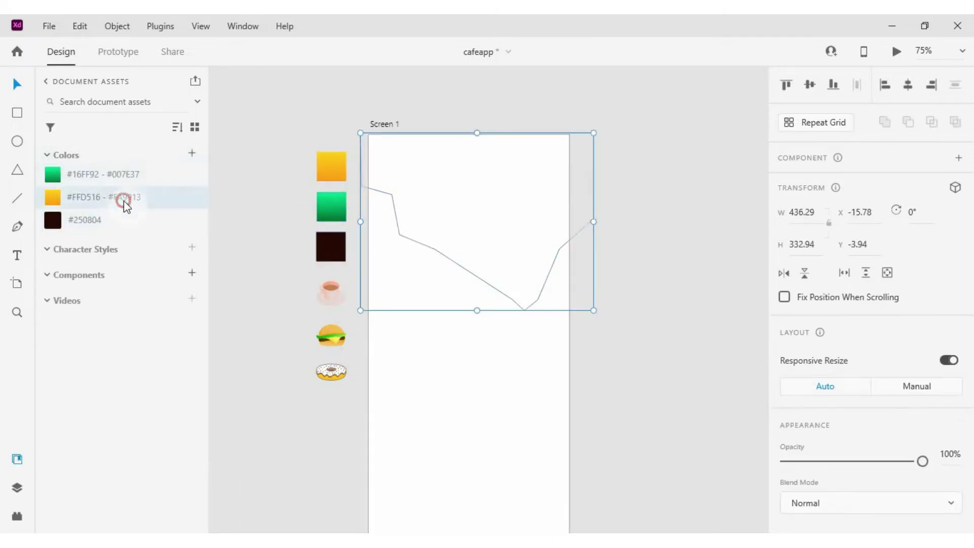
{"action": "left_click", "coordinate": [641, 181]}
{"action": "left_click", "coordinate": [437, 238]}
{"action": "left_click", "coordinate": [187, 208]}
{"action": "scroll", "coordinate": [826, 272], "scroll_direction": "down", "scroll_amount": 5}
{"action": "left_click", "coordinate": [786, 333]}
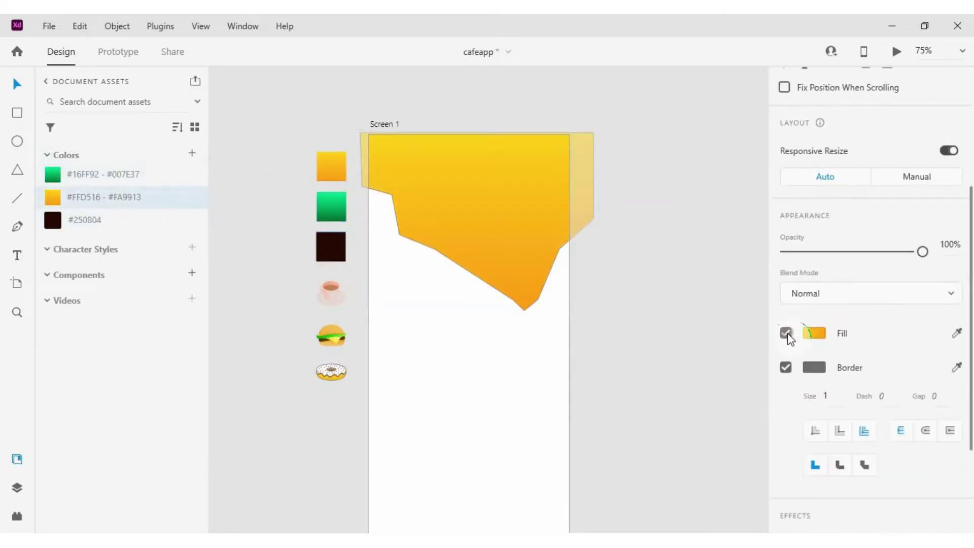
{"action": "left_click", "coordinate": [785, 367]}
Convert the four nodes along the left part of the shape's lower edge to smooth curves.
{"action": "scroll", "coordinate": [411, 213], "scroll_direction": "up", "scroll_amount": 5}
{"action": "double_click", "coordinate": [399, 165]}
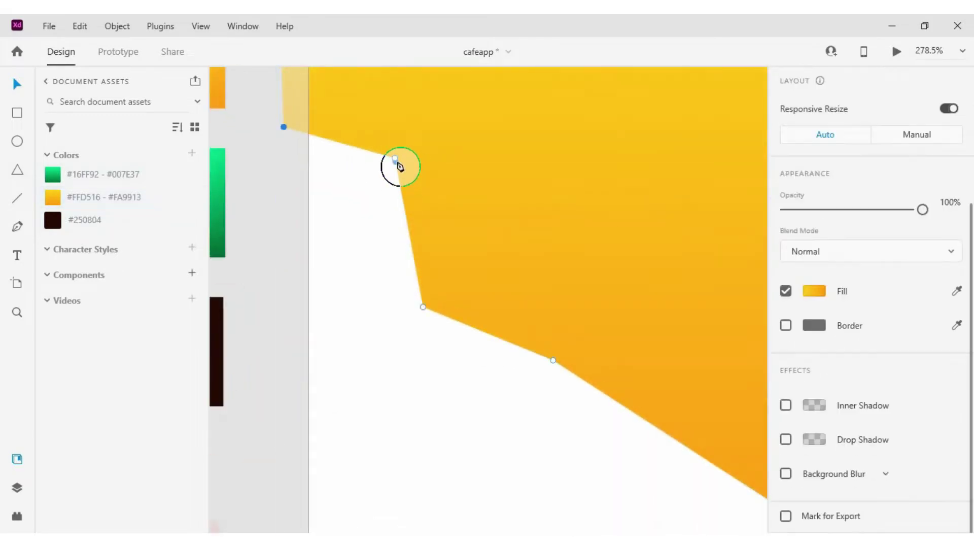
{"action": "double_click", "coordinate": [397, 161]}
{"action": "double_click", "coordinate": [282, 128]}
{"action": "double_click", "coordinate": [424, 308]}
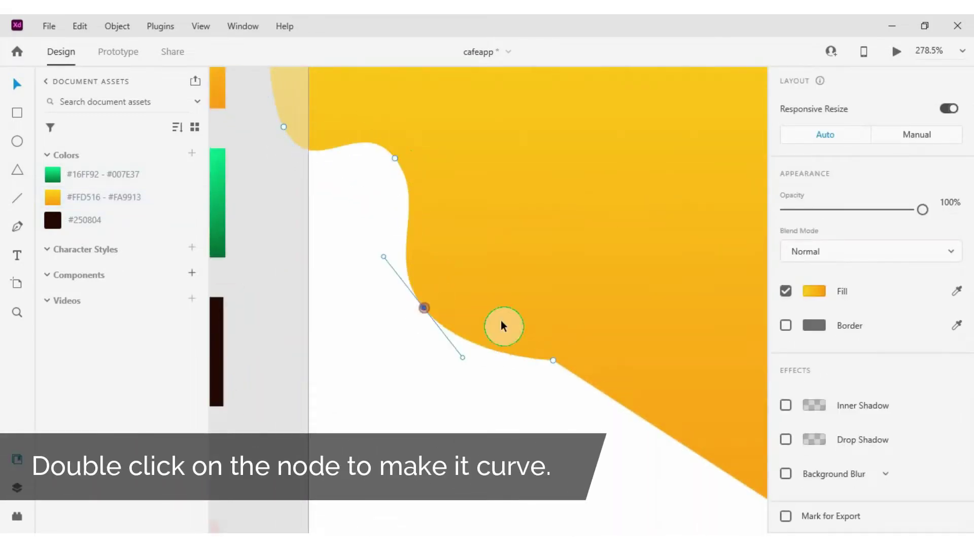
{"action": "double_click", "coordinate": [553, 361]}
Convert the two nodes flanking the drip's tip and the node on its right slope to smooth curves.
{"action": "scroll", "coordinate": [551, 367], "scroll_direction": "down", "scroll_amount": 5}
{"action": "double_click", "coordinate": [525, 358]}
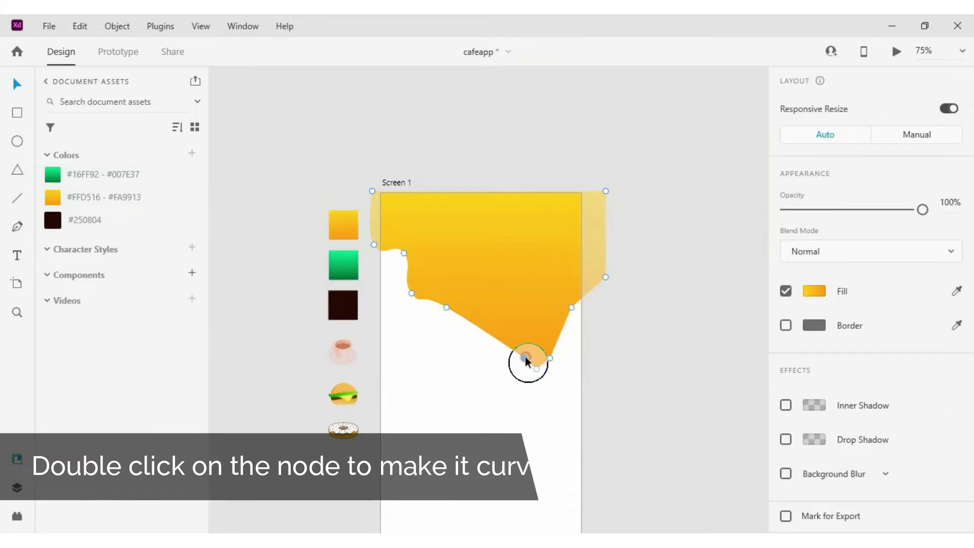
{"action": "double_click", "coordinate": [550, 358]}
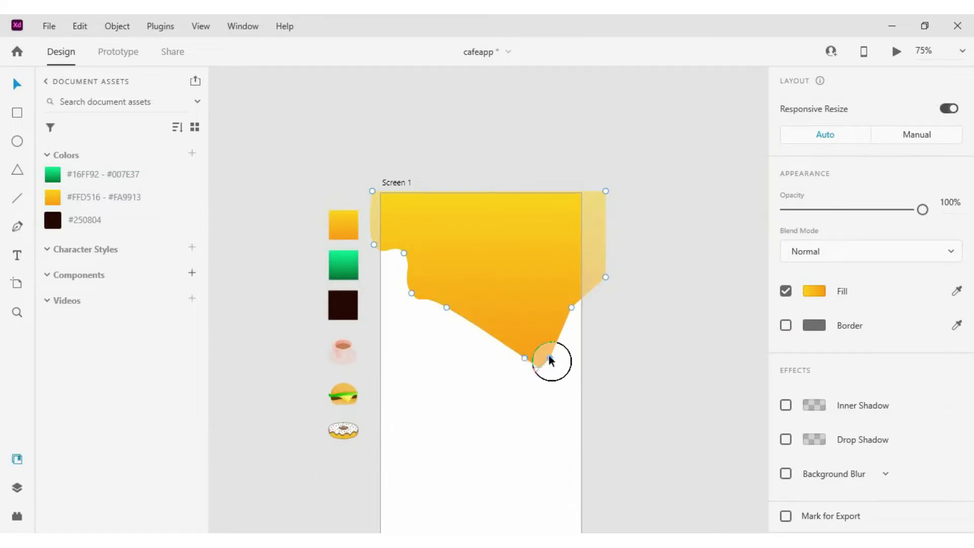
{"action": "double_click", "coordinate": [571, 309]}
Remove the lowest node of the drip and round its tip between the two neighbouring nodes.
{"action": "scroll", "coordinate": [559, 336], "scroll_direction": "up", "scroll_amount": 4}
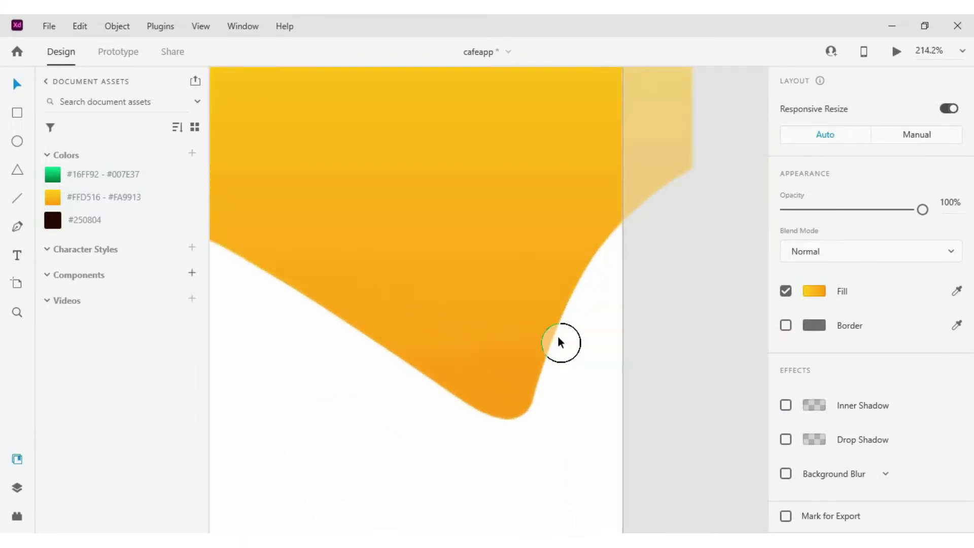
{"action": "scroll", "coordinate": [604, 319], "scroll_direction": "down", "scroll_amount": 2}
{"action": "left_click", "coordinate": [519, 364]}
{"action": "left_click_drag", "start_coordinate": [556, 393], "coordinate": [540, 416]}
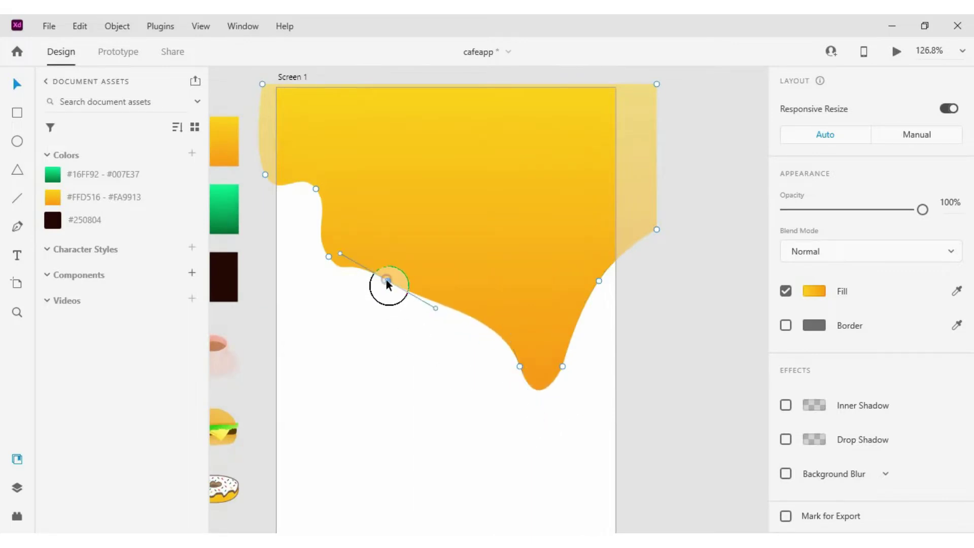
Shift the lower edge's middle node right and the outer left node up, and adjust the curve between them.
{"action": "left_click_drag", "start_coordinate": [387, 281], "coordinate": [452, 269]}
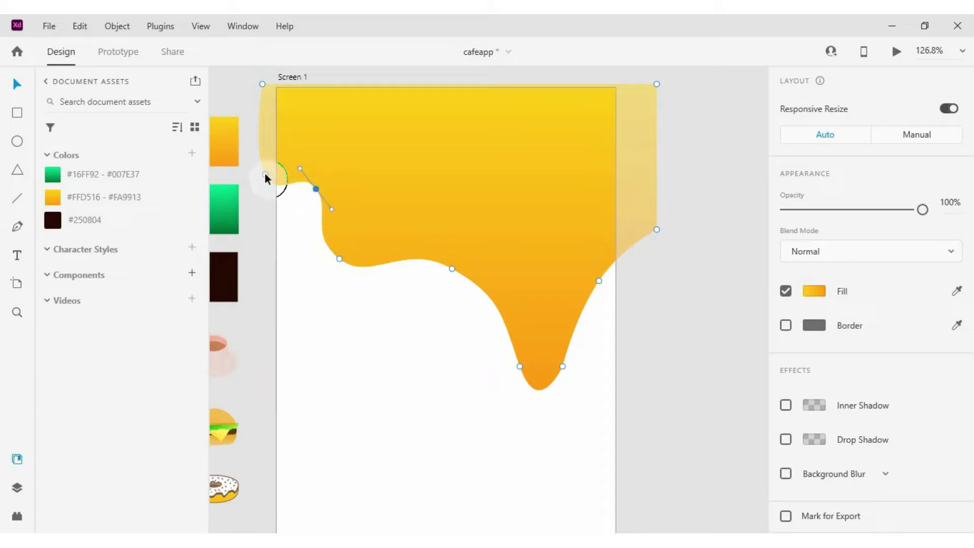
{"action": "left_click_drag", "start_coordinate": [265, 175], "coordinate": [262, 141]}
{"action": "left_click_drag", "start_coordinate": [318, 193], "coordinate": [338, 219]}
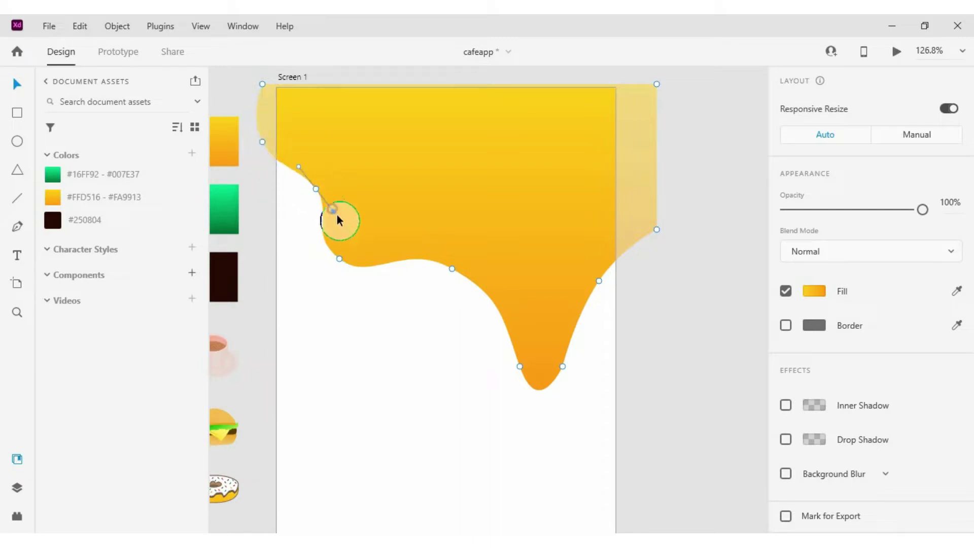
{"action": "left_click", "coordinate": [449, 272]}
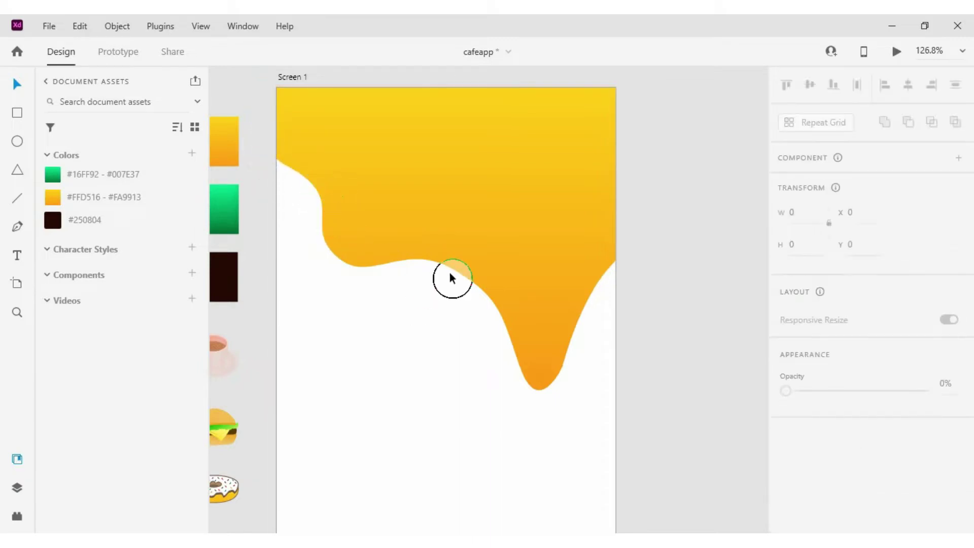
Reset the smooth curve of the lower edge's middle node, just left of the drip.
{"action": "double_click", "coordinate": [455, 273]}
{"action": "scroll", "coordinate": [455, 274], "scroll_direction": "up", "scroll_amount": 5}
{"action": "double_click", "coordinate": [443, 250]}
{"action": "double_click", "coordinate": [443, 249]}
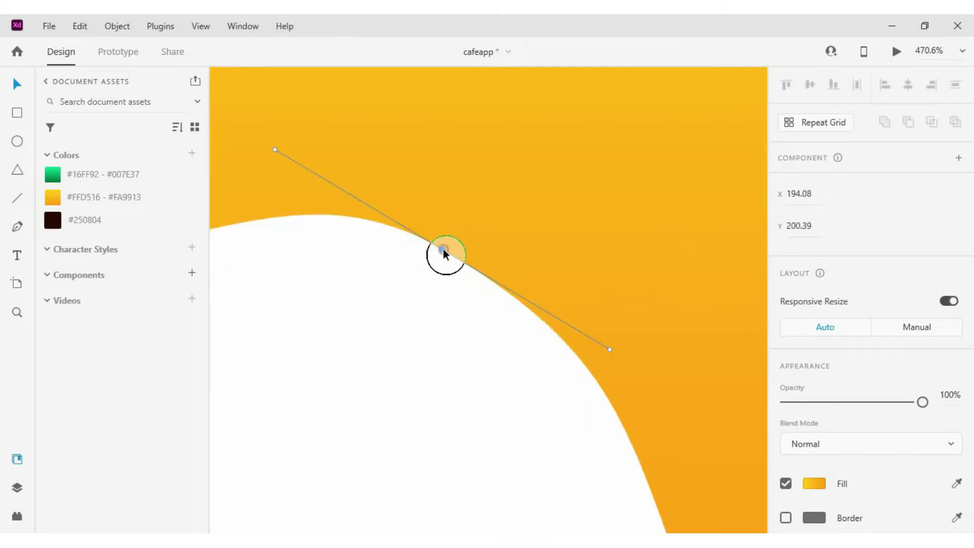
Toggle the two nodes flanking the drip's tip to corners and back to smooth curves to reset their handles.
{"action": "scroll", "coordinate": [443, 249], "scroll_direction": "down", "scroll_amount": 6}
{"action": "scroll", "coordinate": [368, 252], "scroll_direction": "up", "scroll_amount": 2}
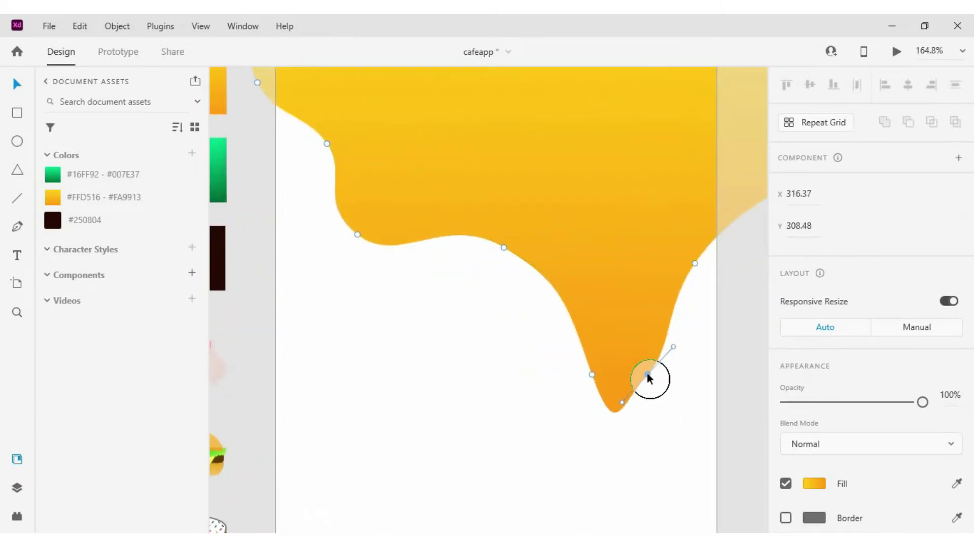
{"action": "double_click", "coordinate": [591, 375]}
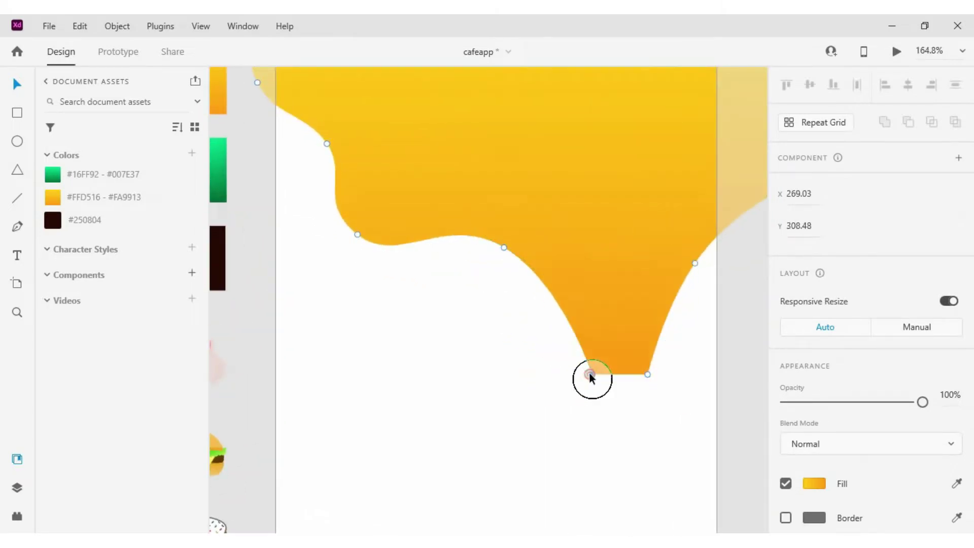
{"action": "double_click", "coordinate": [591, 374]}
{"action": "left_click", "coordinate": [533, 403]}
{"action": "left_click", "coordinate": [637, 376]}
{"action": "double_click", "coordinate": [638, 377]}
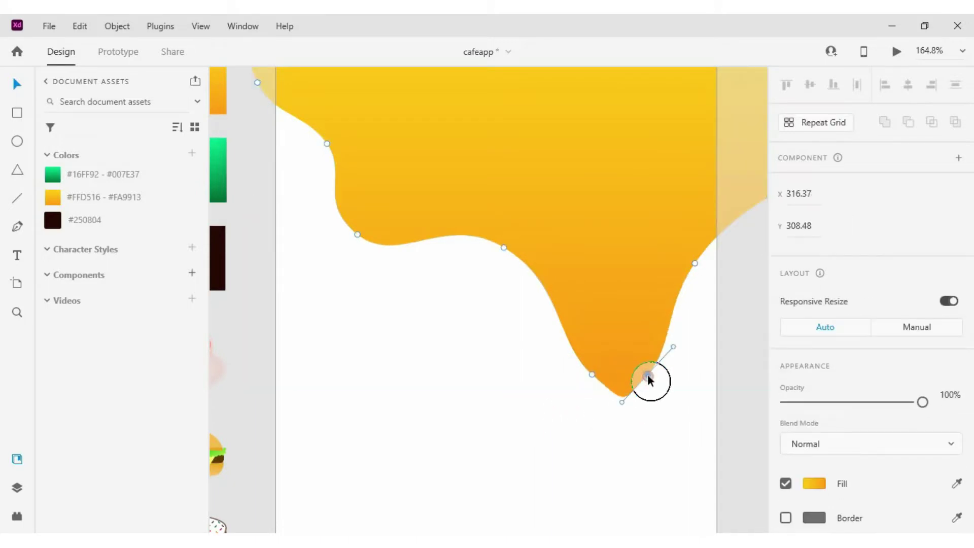
Delete the node on the right side of the drip's tip.
{"action": "scroll", "coordinate": [641, 365], "scroll_direction": "up", "scroll_amount": 5}
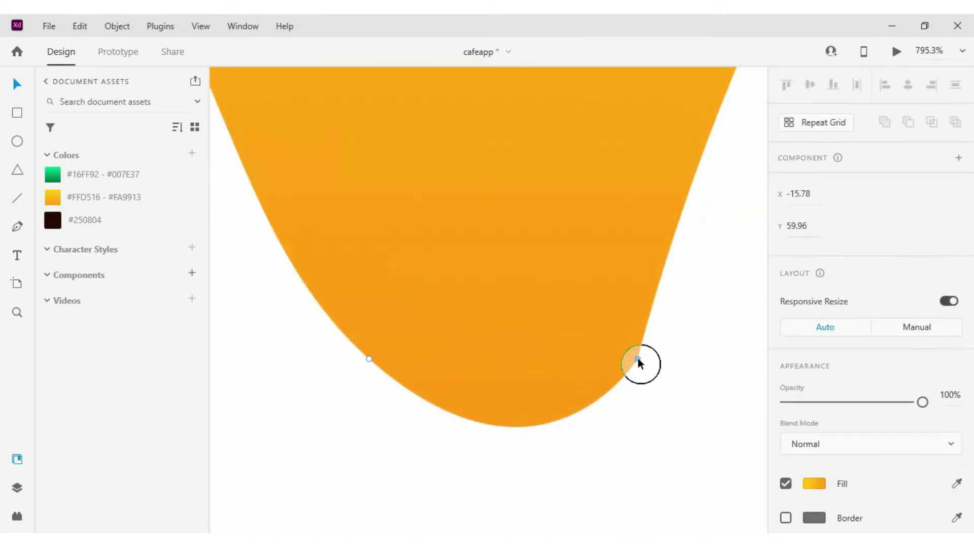
{"action": "double_click", "coordinate": [637, 360]}
{"action": "scroll", "coordinate": [534, 317], "scroll_direction": "down", "scroll_amount": 3}
{"action": "key", "text": "Delete"}
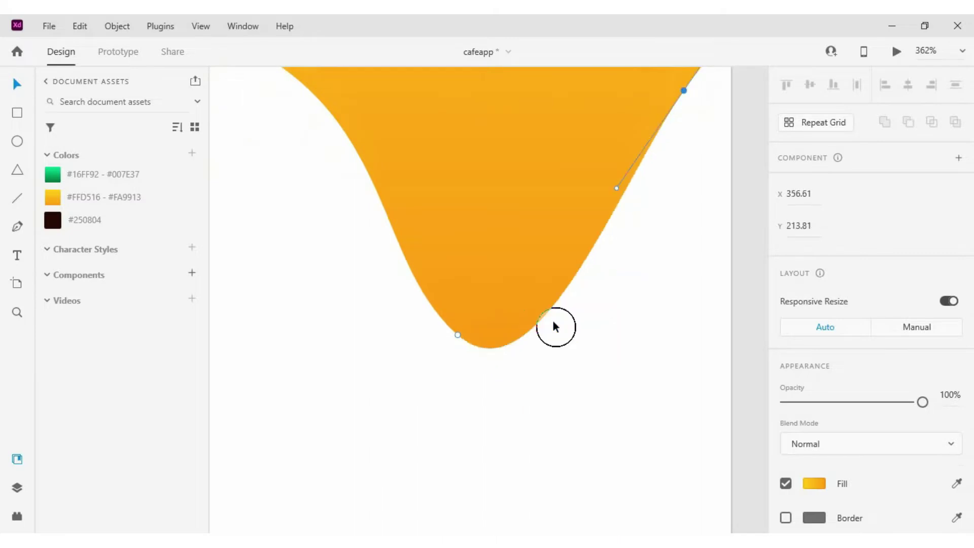
Move the remaining tip node to the drip's lowest point with level handles and reshape the curve at the right-slope node.
{"action": "left_click_drag", "start_coordinate": [623, 211], "coordinate": [630, 258]}
{"action": "scroll", "coordinate": [630, 258], "scroll_direction": "down", "scroll_amount": 5}
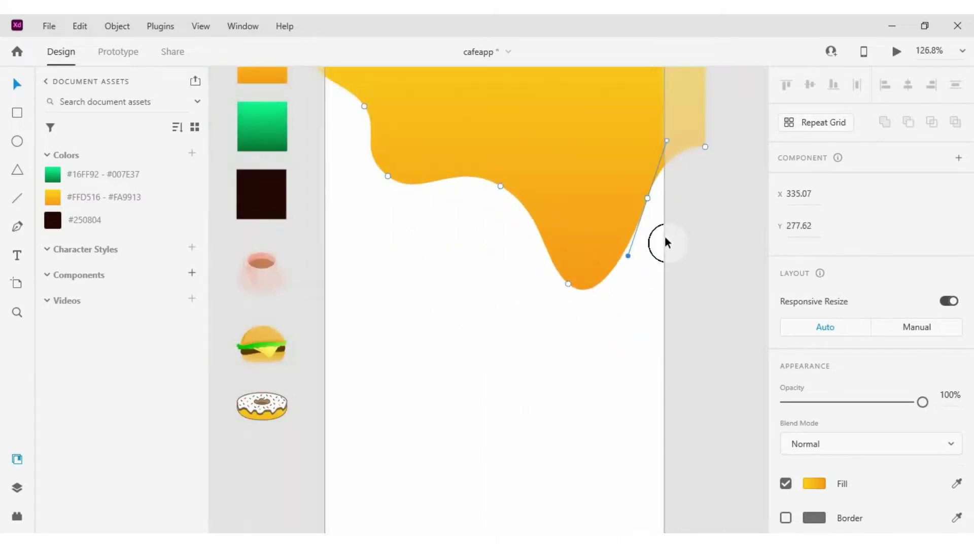
{"action": "left_click", "coordinate": [679, 161]}
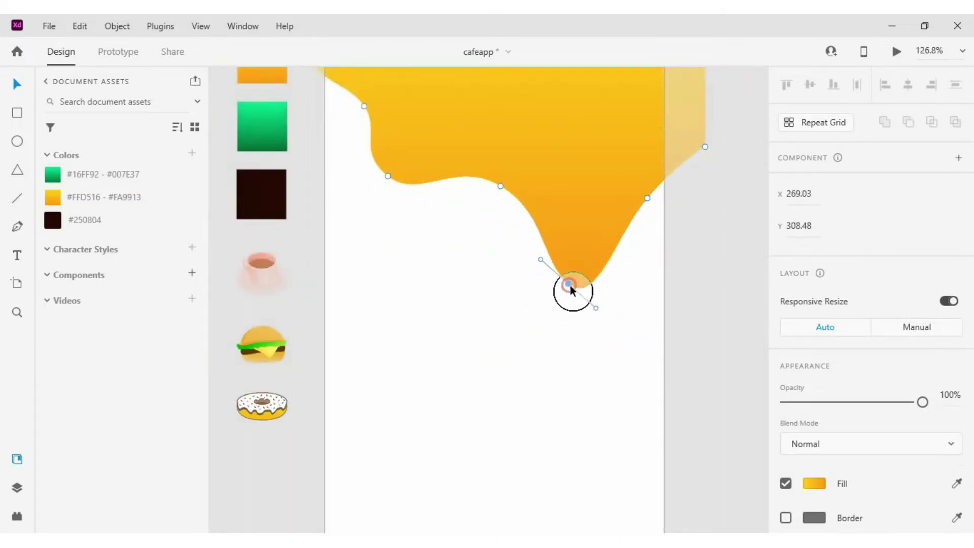
{"action": "mouse_move", "coordinate": [570, 287]}
{"action": "left_mouse_down"}
{"action": "mouse_move", "coordinate": [584, 298]}
{"action": "mouse_move", "coordinate": [557, 297]}
{"action": "left_mouse_up"}
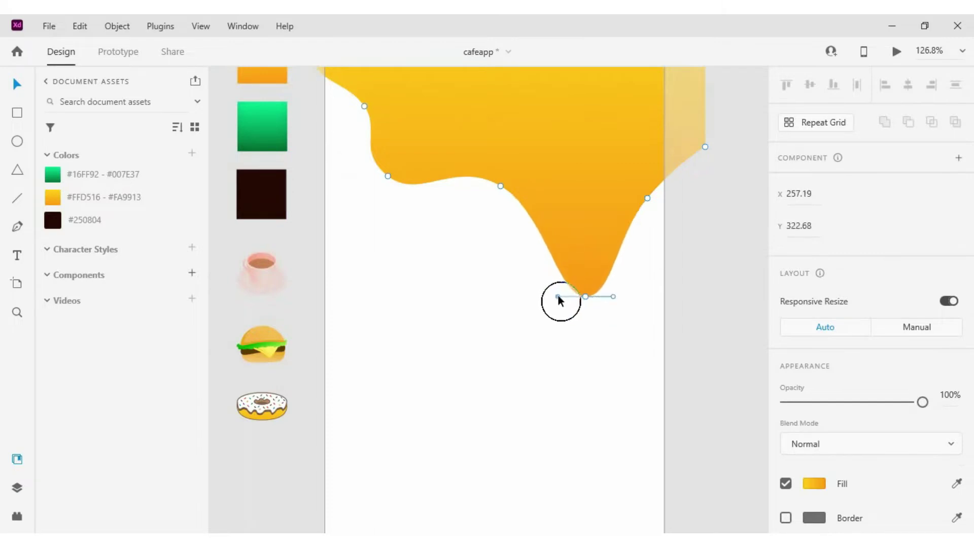
{"action": "left_click_drag", "start_coordinate": [648, 199], "coordinate": [689, 174]}
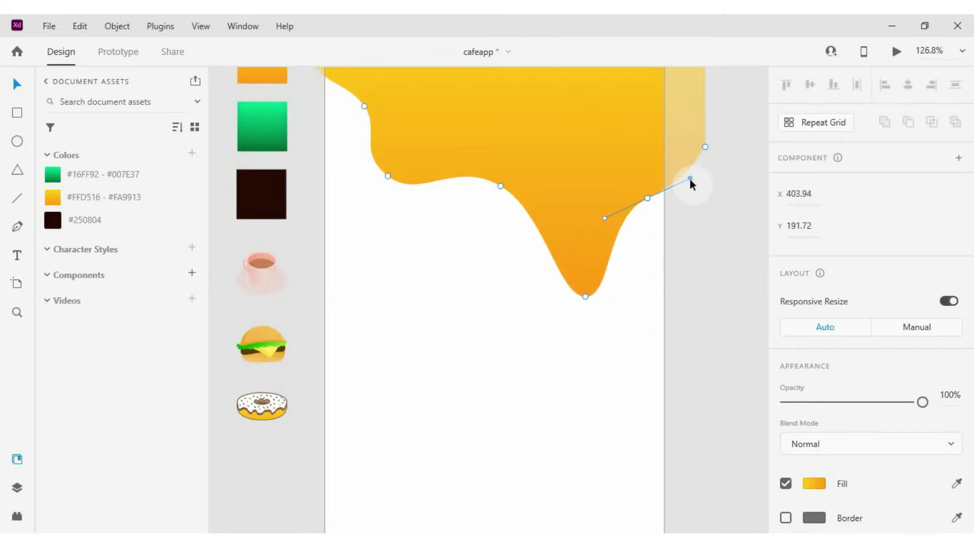
{"action": "left_click", "coordinate": [704, 191]}
Adjust the curve handles of the lower-left node to form a rounder bulge in the shape's edge.
{"action": "scroll", "coordinate": [570, 265], "scroll_direction": "down", "scroll_amount": 5}
{"action": "scroll", "coordinate": [591, 245], "scroll_direction": "up", "scroll_amount": 5}
{"action": "scroll", "coordinate": [552, 241], "scroll_direction": "down", "scroll_amount": 5}
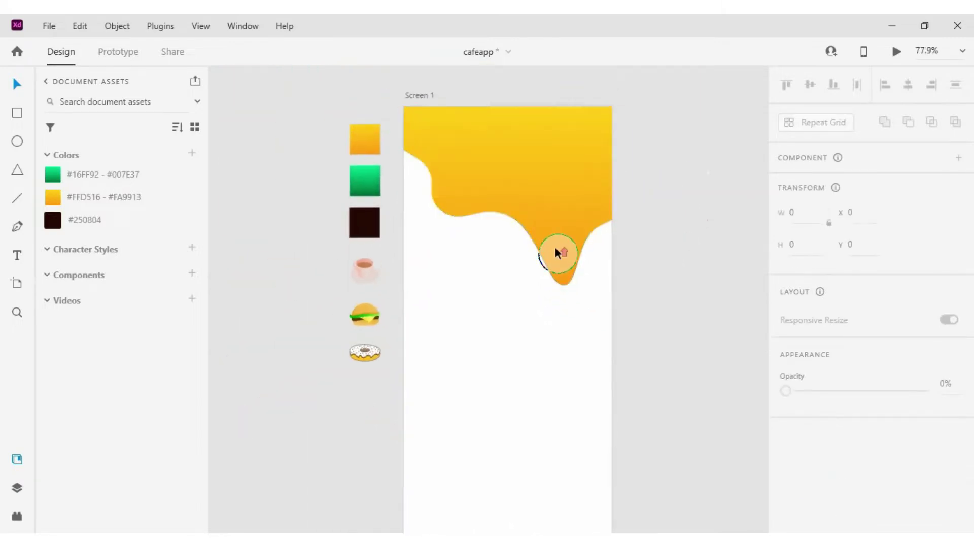
{"action": "scroll", "coordinate": [445, 178], "scroll_direction": "up", "scroll_amount": 6}
{"action": "double_click", "coordinate": [446, 263]}
{"action": "left_click", "coordinate": [454, 246]}
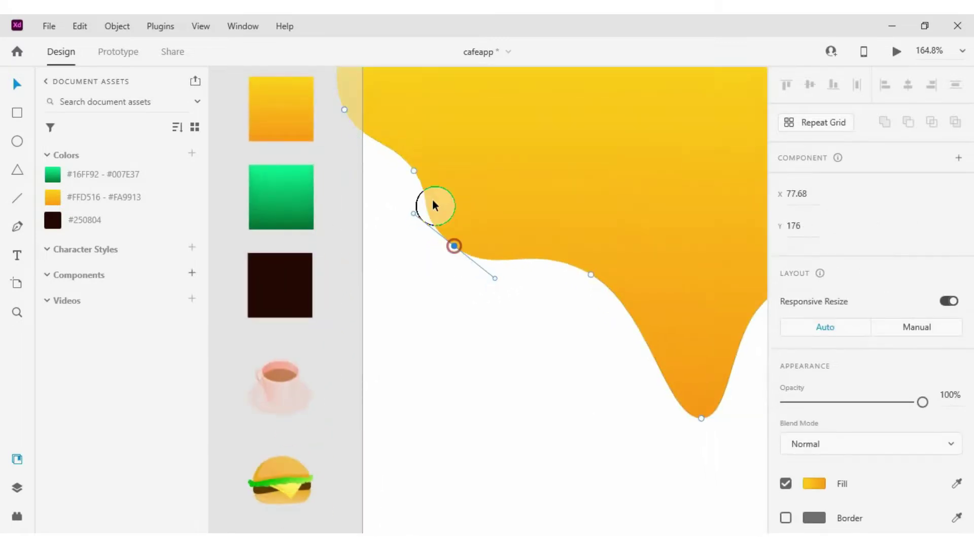
{"action": "key", "text": "Escape"}
{"action": "scroll", "coordinate": [431, 172], "scroll_direction": "down", "scroll_amount": 5}
{"action": "scroll", "coordinate": [592, 304], "scroll_direction": "up", "scroll_amount": 2}
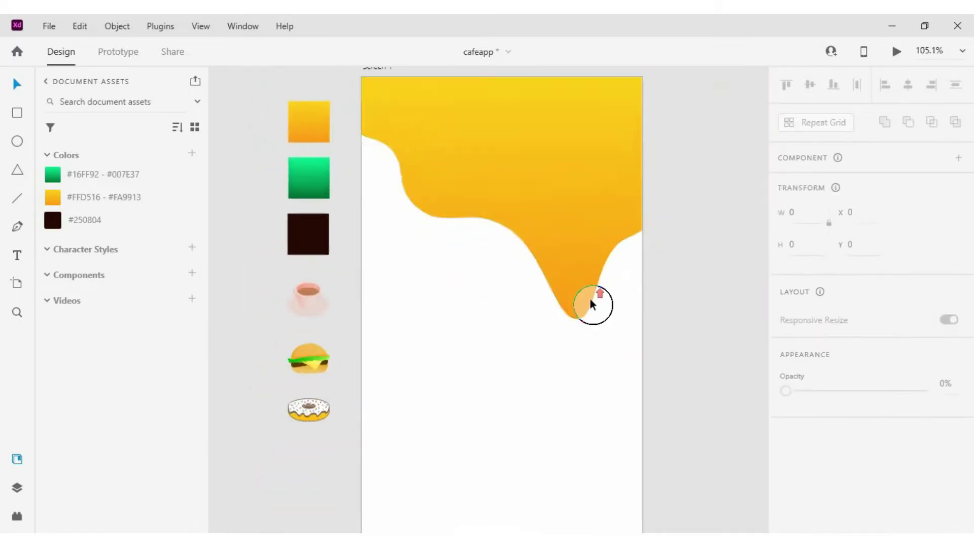
Move the drip's tip node to X 282.81, Y 323.47 to even out both sides.
{"action": "scroll", "coordinate": [592, 304], "scroll_direction": "up", "scroll_amount": 4}
{"action": "double_click", "coordinate": [577, 339]}
{"action": "left_click_drag", "start_coordinate": [555, 335], "coordinate": [565, 337]}
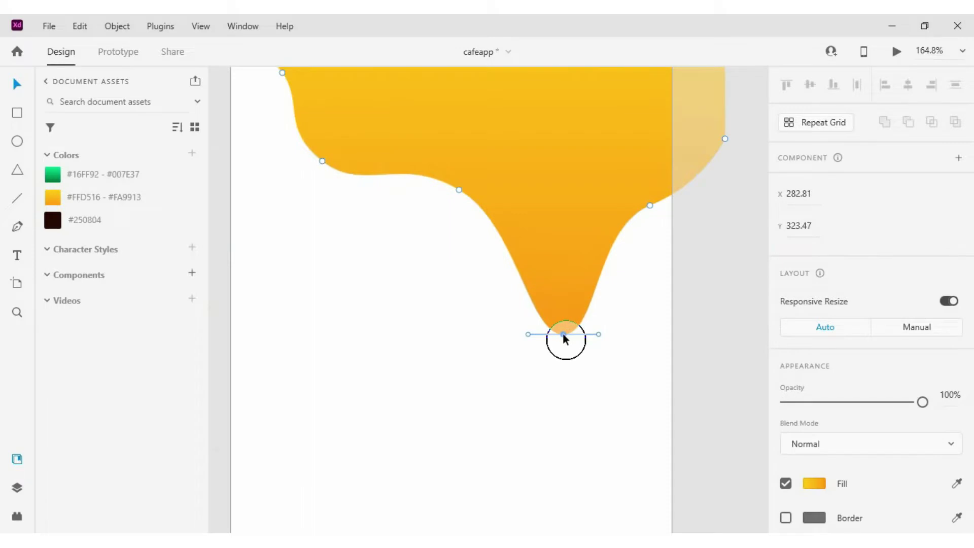
{"action": "key", "text": "Escape"}
Position the drip shape at X -14.35 and stretch it downward to a height of 362.61.
{"action": "scroll", "coordinate": [528, 340], "scroll_direction": "down", "scroll_amount": 5}
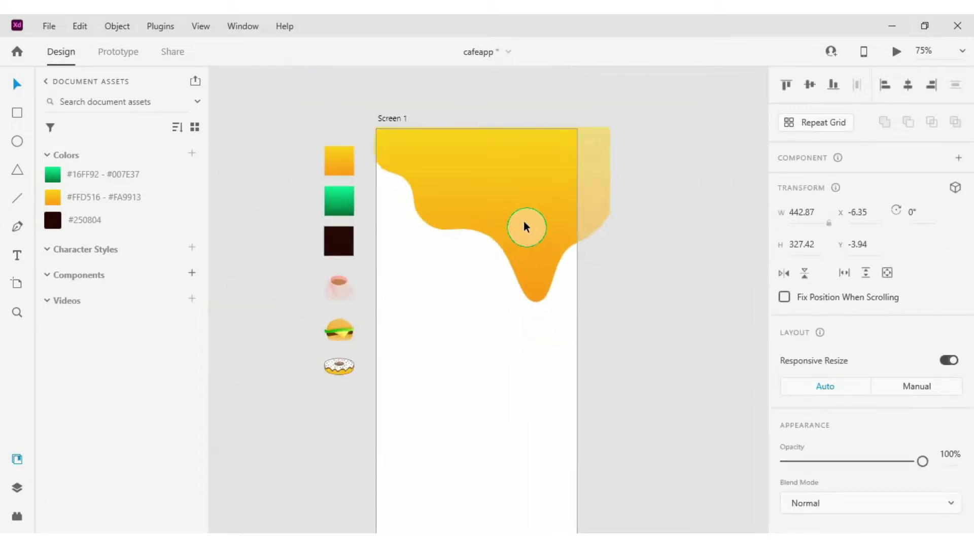
{"action": "left_click", "coordinate": [620, 259]}
{"action": "scroll", "coordinate": [485, 243], "scroll_direction": "up", "scroll_amount": 2}
{"action": "scroll", "coordinate": [488, 236], "scroll_direction": "down", "scroll_amount": 2}
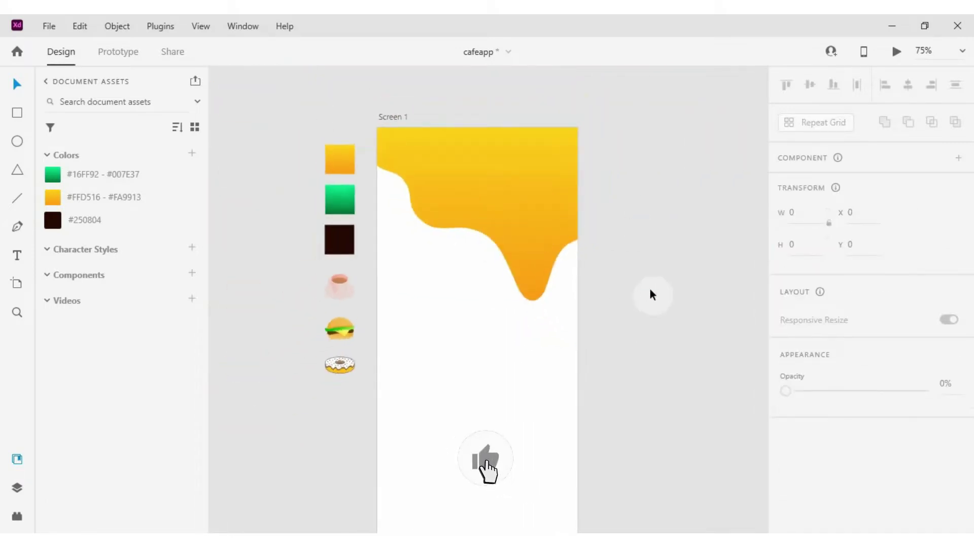
{"action": "scroll", "coordinate": [649, 294], "scroll_direction": "down", "scroll_amount": 1}
{"action": "left_click", "coordinate": [514, 189]}
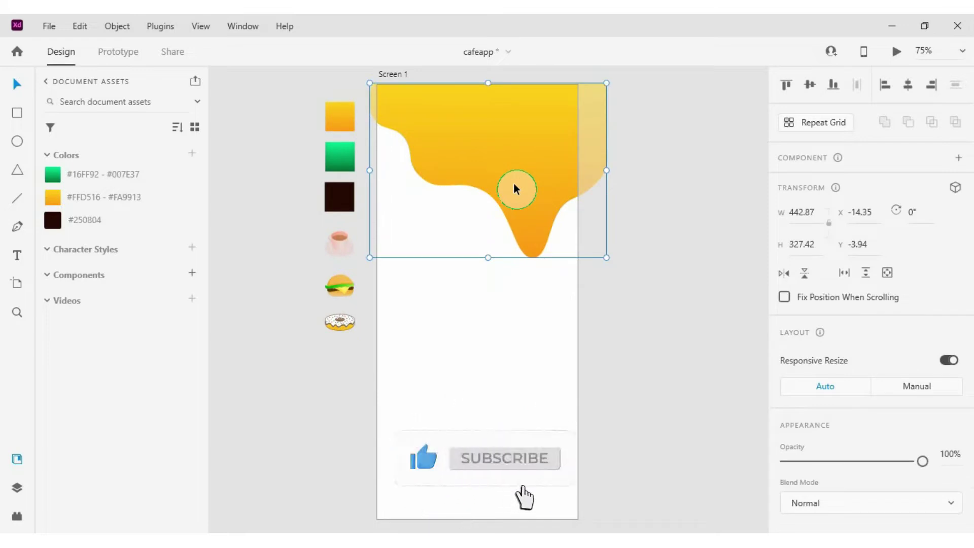
{"action": "left_click_drag", "start_coordinate": [488, 258], "coordinate": [489, 276]}
{"action": "left_click", "coordinate": [404, 326]}
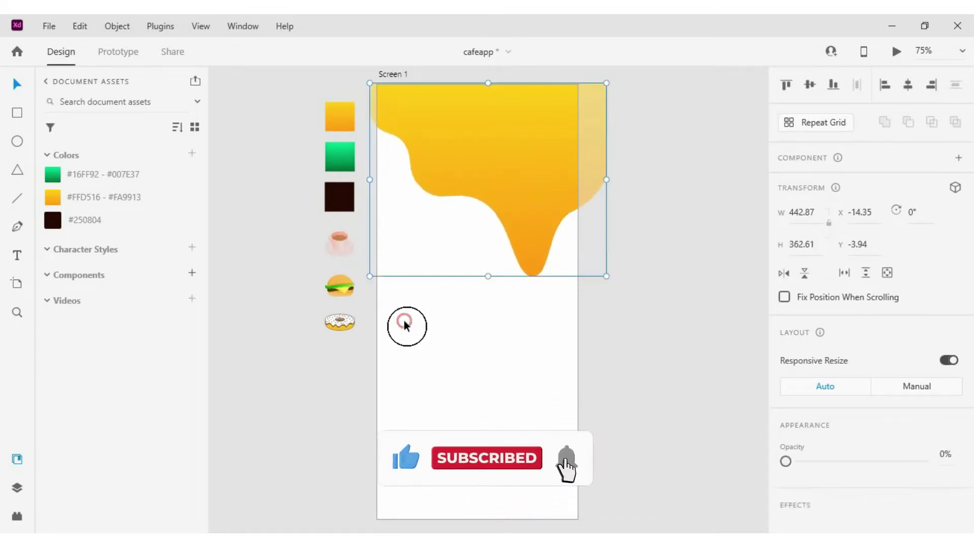
Move the four nodes on the left part of the shape's lower edge down about 20 px.
{"action": "double_click", "coordinate": [451, 167]}
{"action": "left_click_drag", "start_coordinate": [492, 227], "coordinate": [364, 116]}
{"action": "key", "text": "shift+Down"}
{"action": "key", "text": "shift+Down"}
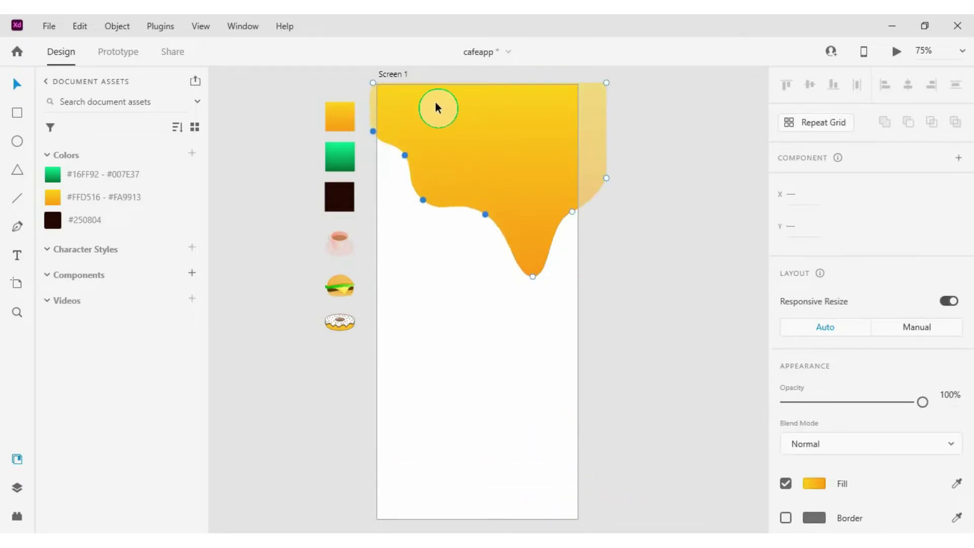
Move the two nodes on the right side of the shape's lower edge down about 20 px.
{"action": "left_click_drag", "start_coordinate": [634, 226], "coordinate": [545, 151]}
{"action": "key", "text": "shift+Down"}
{"action": "key", "text": "shift+Down"}
{"action": "key", "text": "shift+Down"}
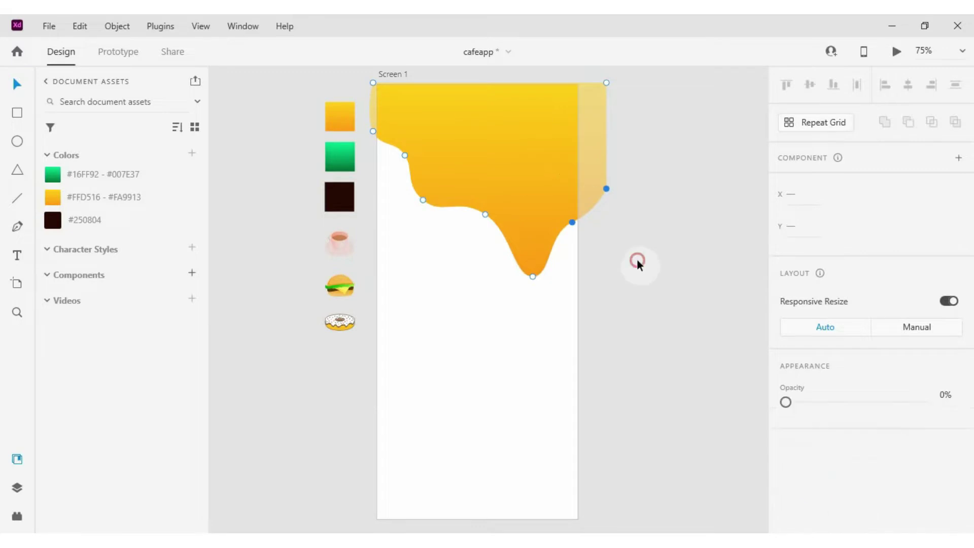
{"action": "left_click", "coordinate": [637, 260]}
Draw a wide search bar rectangle about 332 by 55 across the upper part of the drip shape.
{"action": "scroll", "coordinate": [507, 200], "scroll_direction": "up", "scroll_amount": 3}
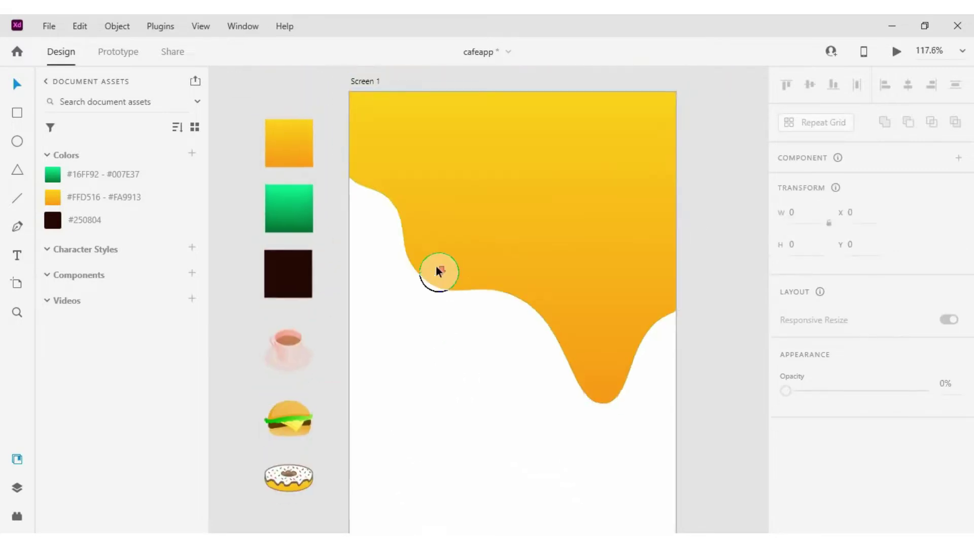
{"action": "scroll", "coordinate": [439, 271], "scroll_direction": "down", "scroll_amount": 4}
{"action": "scroll", "coordinate": [458, 301], "scroll_direction": "up", "scroll_amount": 3}
{"action": "left_click", "coordinate": [462, 180]}
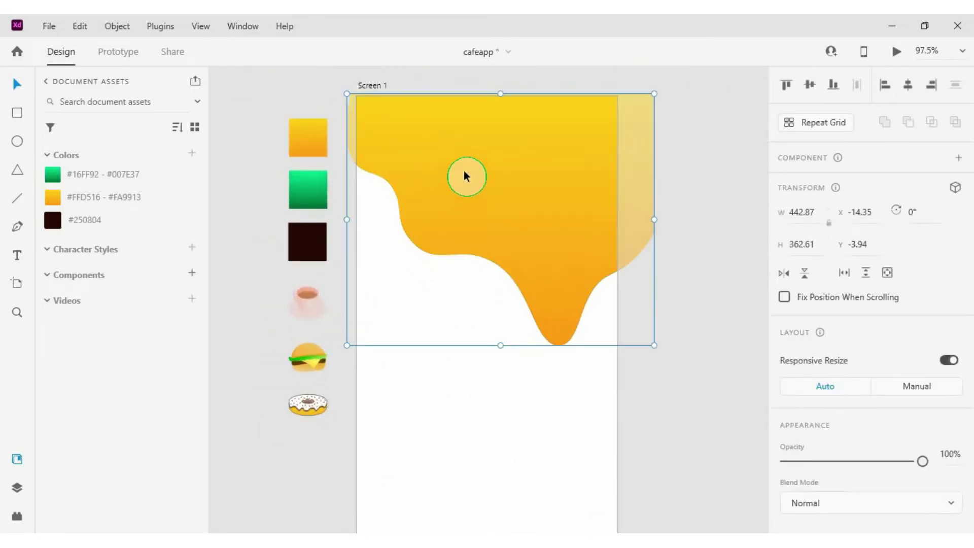
{"action": "key", "text": "r"}
{"action": "mouse_move", "coordinate": [389, 127]}
{"action": "left_mouse_down"}
{"action": "mouse_move", "coordinate": [586, 162]}
{"action": "mouse_move", "coordinate": [595, 163]}
{"action": "mouse_move", "coordinate": [544, 153]}
{"action": "mouse_move", "coordinate": [599, 151]}
{"action": "mouse_move", "coordinate": [600, 137]}
{"action": "left_mouse_up"}
Remove the search bar rectangle's border and round its corners to a radius of 8.
{"action": "scroll", "coordinate": [827, 305], "scroll_direction": "down", "scroll_amount": 4}
{"action": "left_click", "coordinate": [784, 401]}
{"action": "key", "text": "v"}
{"action": "key", "text": "alt"}
{"action": "scroll", "coordinate": [695, 170], "scroll_direction": "down", "scroll_amount": 2}
{"action": "scroll", "coordinate": [700, 239], "scroll_direction": "up", "scroll_amount": 2}
{"action": "scroll", "coordinate": [474, 139], "scroll_direction": "up", "scroll_amount": 4}
{"action": "scroll", "coordinate": [918, 287], "scroll_direction": "down", "scroll_amount": 2}
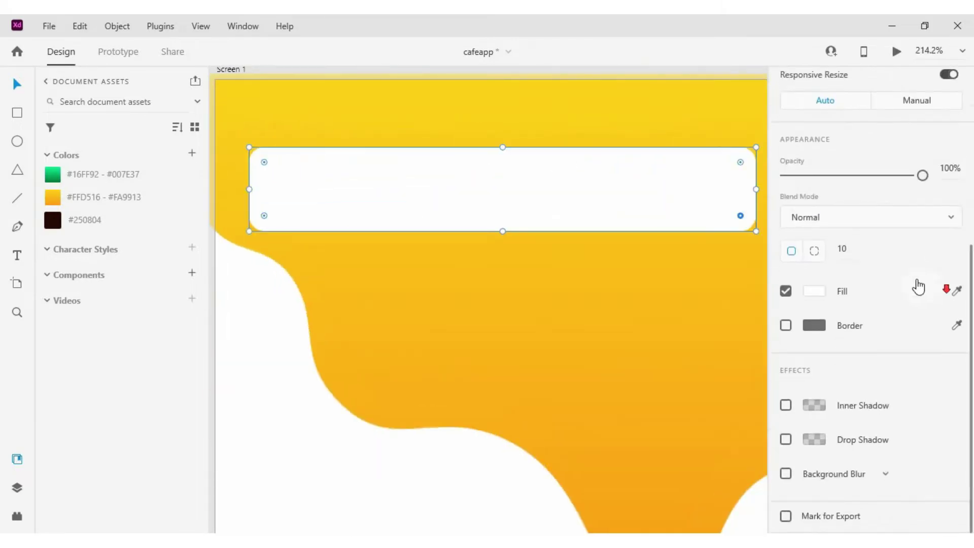
{"action": "type", "text": "8"}
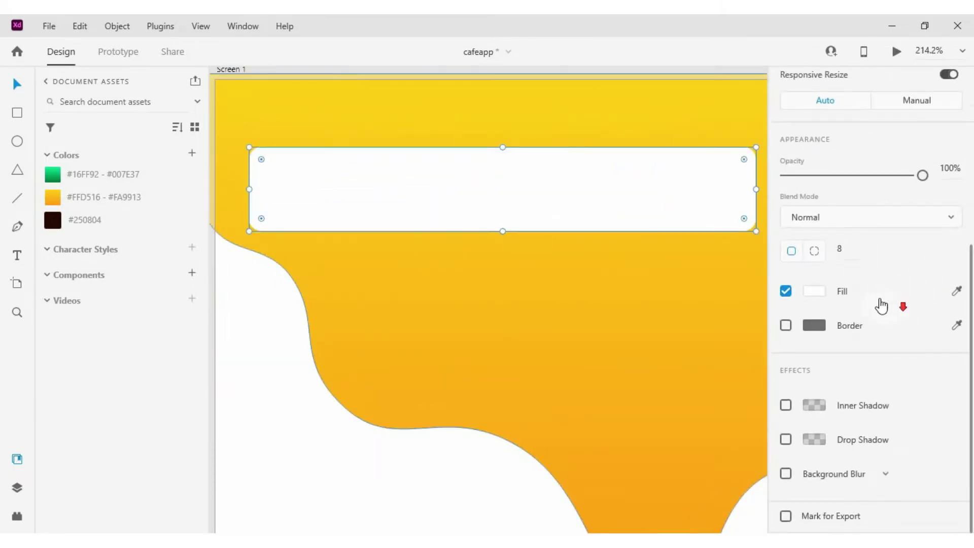
Add a drop shadow to the search bar with a Y offset of 2 and a blur of 4.
{"action": "left_click", "coordinate": [785, 439]}
{"action": "left_click", "coordinate": [873, 467]}
{"action": "type", "text": "2"}
{"action": "left_click", "coordinate": [930, 467]}
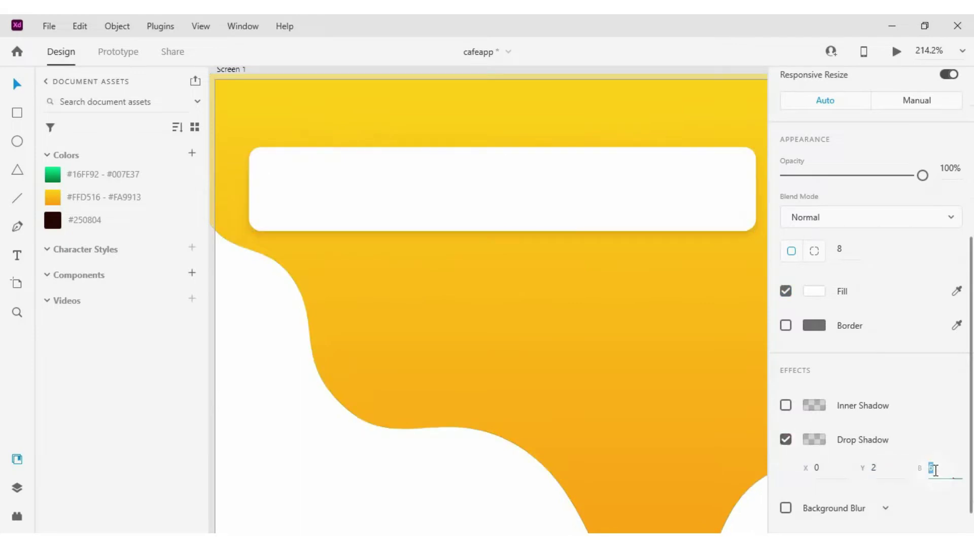
{"action": "type", "text": "4"}
{"action": "scroll", "coordinate": [430, 157], "scroll_direction": "down", "scroll_amount": 5}
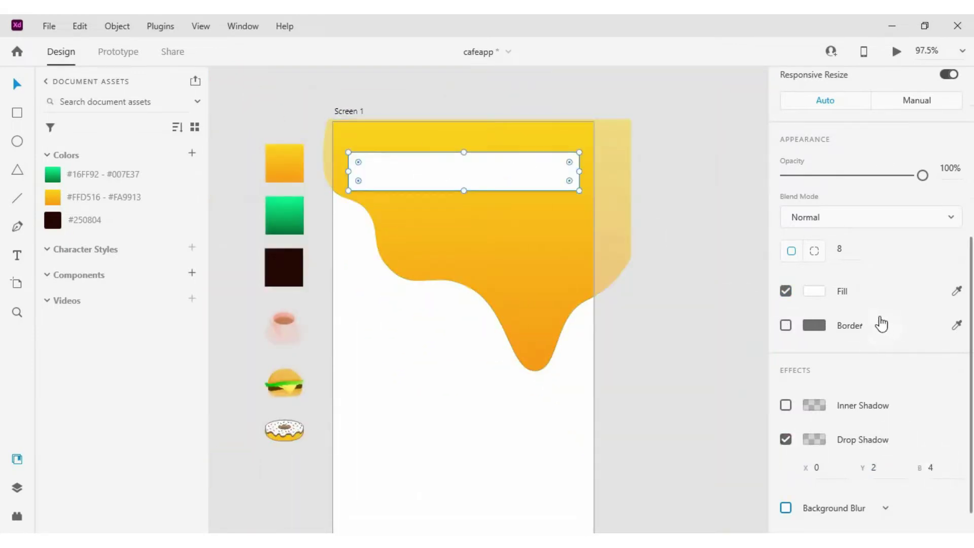
Set the search bar's shadow colour by sampling the dark brown palette square beside the artboard.
{"action": "scroll", "coordinate": [863, 355], "scroll_direction": "down", "scroll_amount": 1}
{"action": "left_click", "coordinate": [813, 408]}
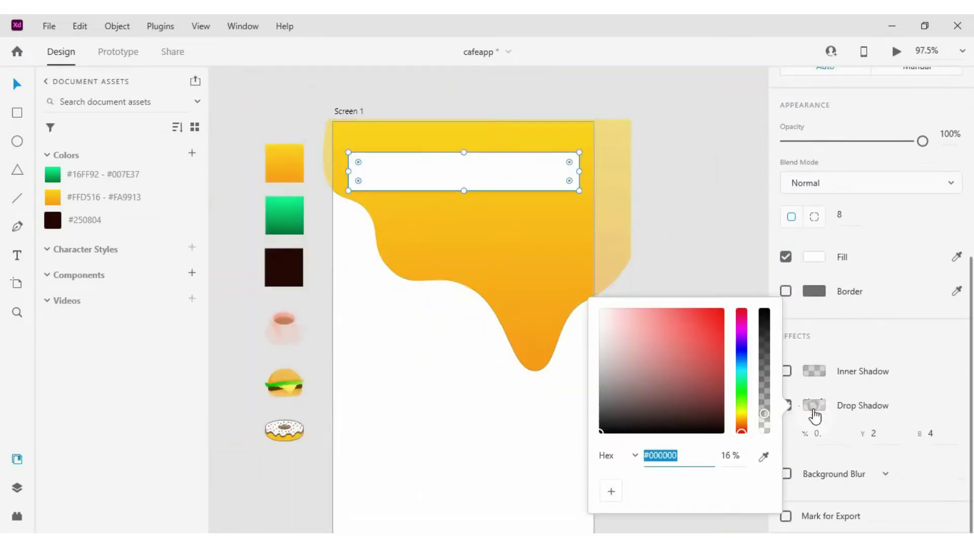
{"action": "left_click", "coordinate": [284, 274]}
{"action": "left_click", "coordinate": [721, 210]}
{"action": "scroll", "coordinate": [495, 151], "scroll_direction": "up", "scroll_amount": 7}
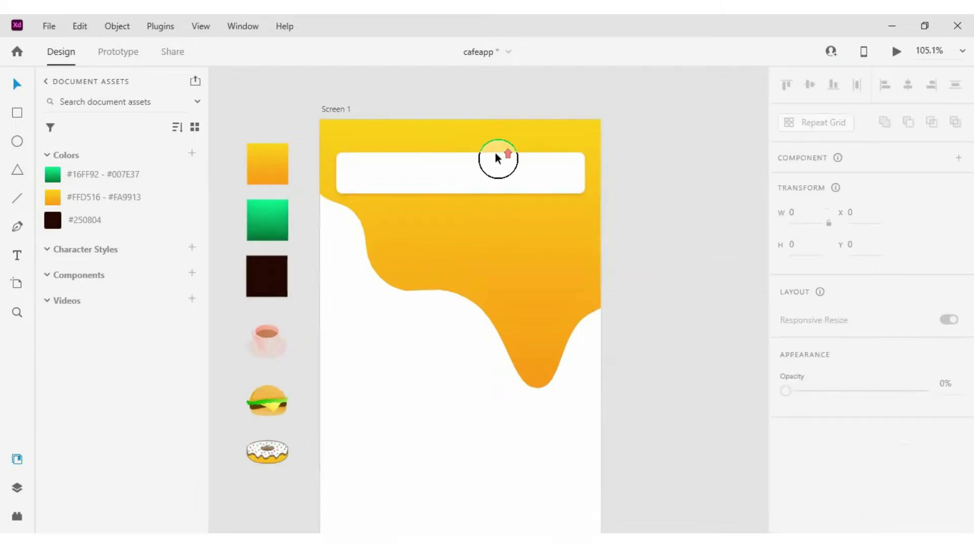
{"action": "scroll", "coordinate": [498, 159], "scroll_direction": "down", "scroll_amount": 5}
{"action": "left_click", "coordinate": [690, 186]}
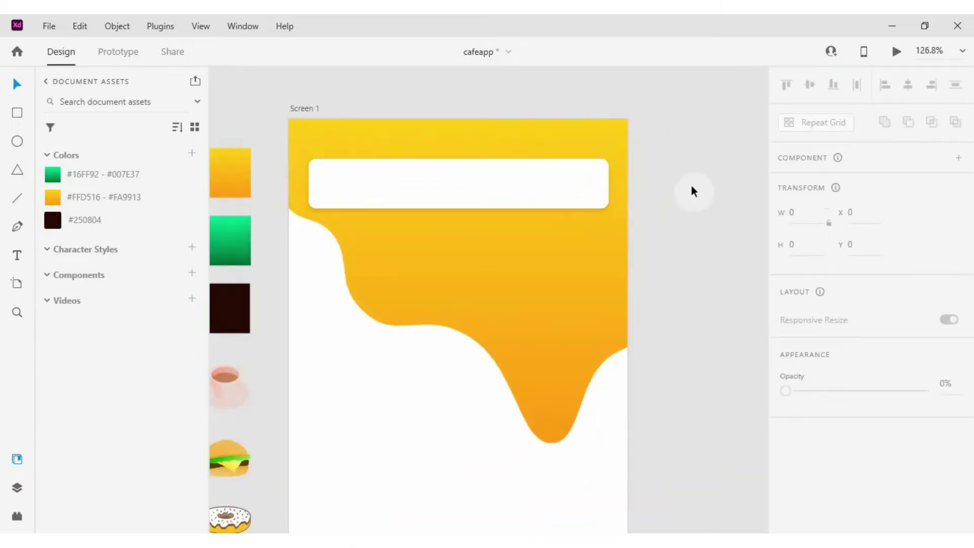
Find "search" in the Icons 4 Design plugin and insert the Feather search icon.
{"action": "left_click", "coordinate": [454, 207]}
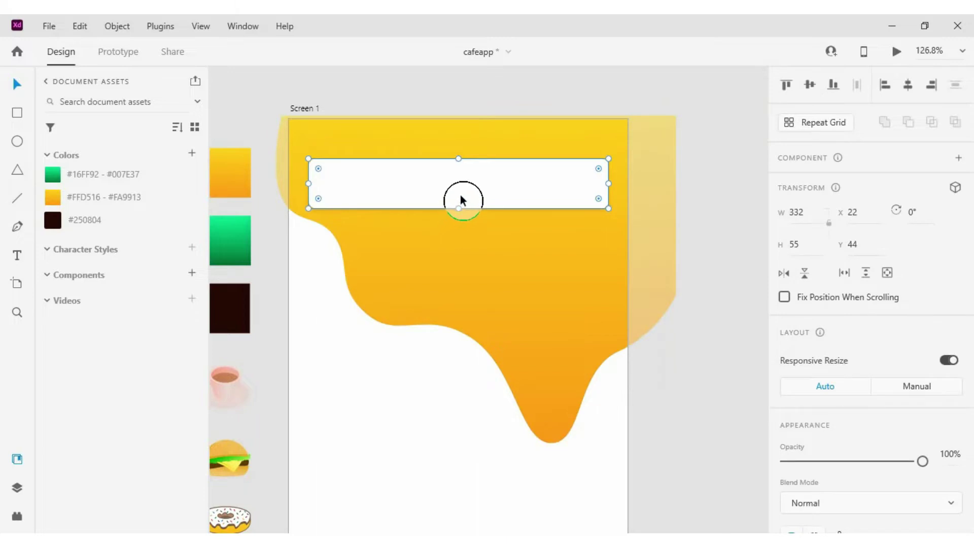
{"action": "scroll", "coordinate": [505, 173], "scroll_direction": "down", "scroll_amount": 4}
{"action": "scroll", "coordinate": [474, 174], "scroll_direction": "up", "scroll_amount": 6}
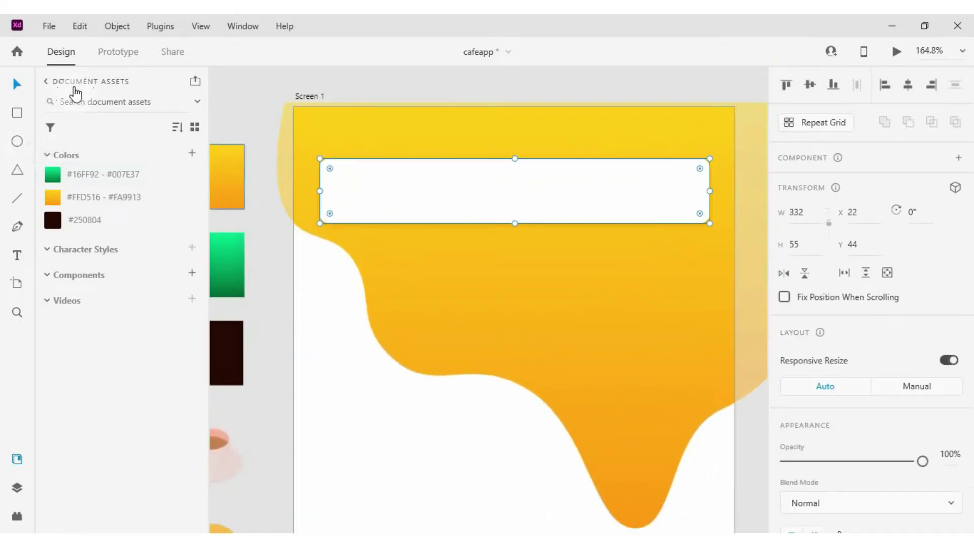
{"action": "left_click", "coordinate": [17, 517]}
{"action": "left_click", "coordinate": [66, 81]}
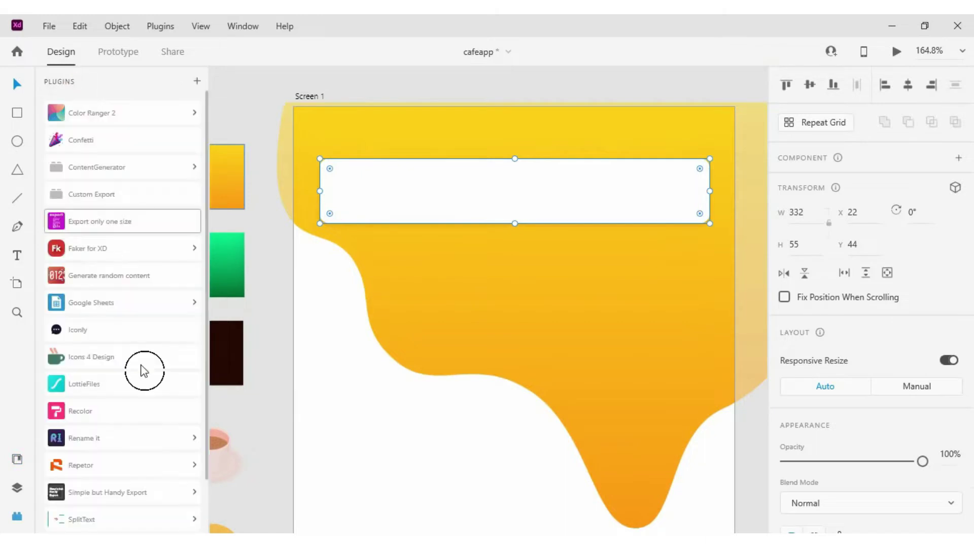
{"action": "left_click", "coordinate": [115, 363]}
{"action": "type", "text": "search"}
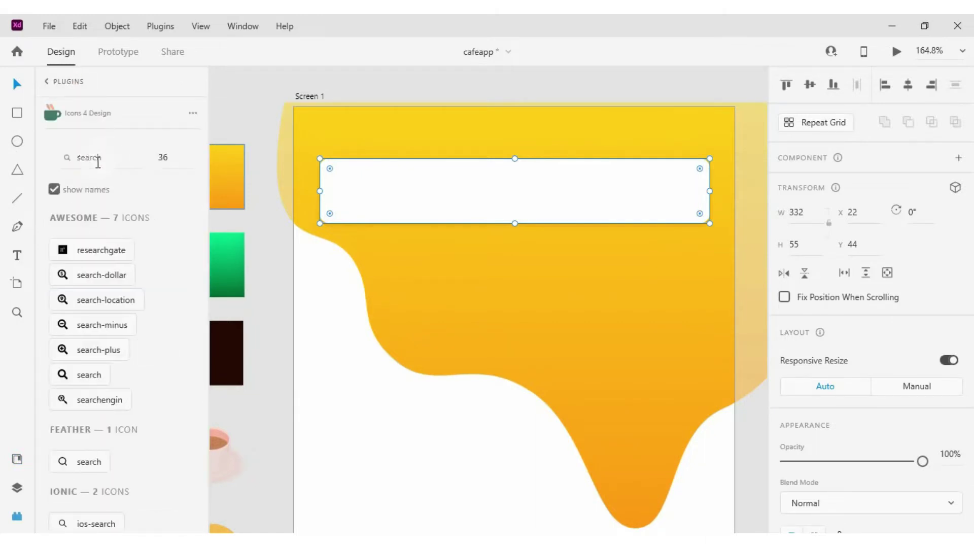
{"action": "scroll", "coordinate": [91, 304], "scroll_direction": "down", "scroll_amount": 3}
{"action": "left_click", "coordinate": [87, 343]}
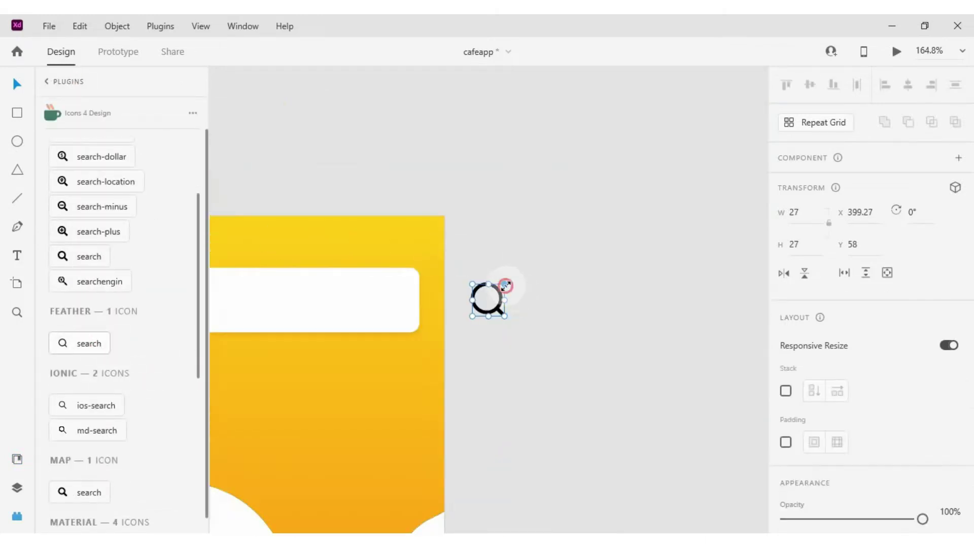
Shrink the search icon to about 19 by 19 and place it inside the search bar's left end.
{"action": "left_click_drag", "start_coordinate": [506, 286], "coordinate": [501, 288]}
{"action": "key", "text": "ctrl+x"}
{"action": "scroll", "coordinate": [620, 277], "scroll_direction": "down", "scroll_amount": 3}
{"action": "left_click", "coordinate": [365, 283]}
{"action": "scroll", "coordinate": [364, 282], "scroll_direction": "up", "scroll_amount": 6}
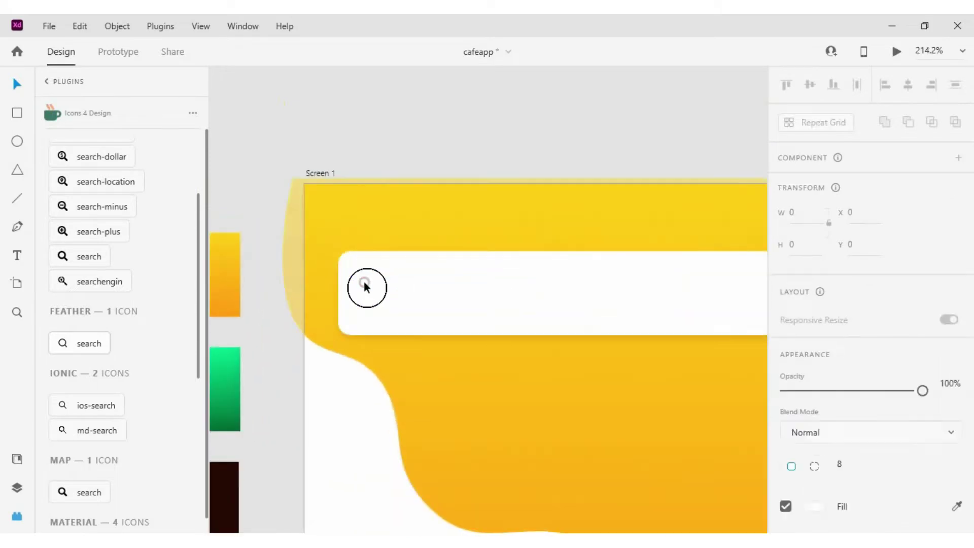
{"action": "key", "text": "ctrl+v"}
{"action": "left_click_drag", "start_coordinate": [531, 315], "coordinate": [417, 284]}
Recolour the search icon's stroke with the document colour #250804.
{"action": "left_click", "coordinate": [18, 490]}
{"action": "left_click", "coordinate": [17, 459]}
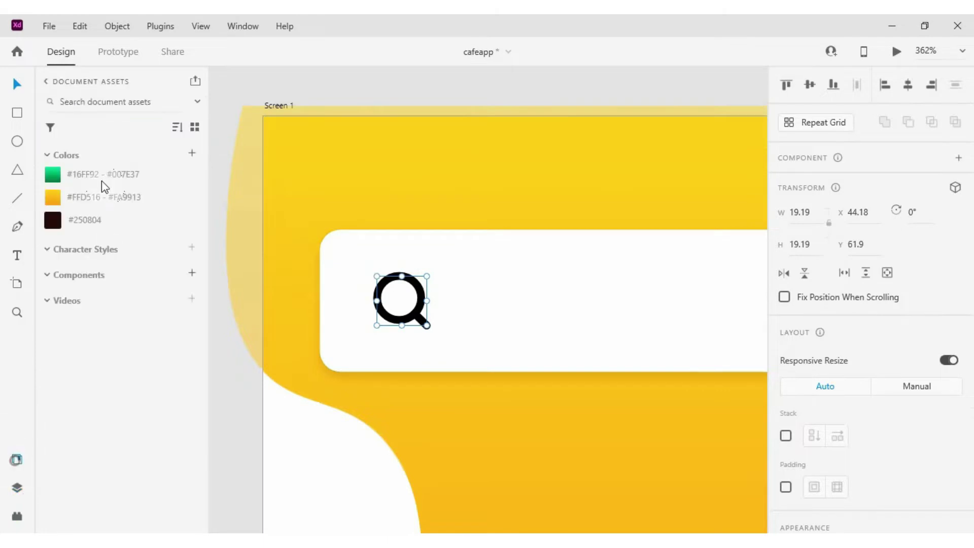
{"action": "right_click", "coordinate": [109, 221]}
{"action": "left_click", "coordinate": [145, 260]}
{"action": "scroll", "coordinate": [402, 333], "scroll_direction": "down", "scroll_amount": 3}
{"action": "scroll", "coordinate": [420, 291], "scroll_direction": "up", "scroll_amount": 2}
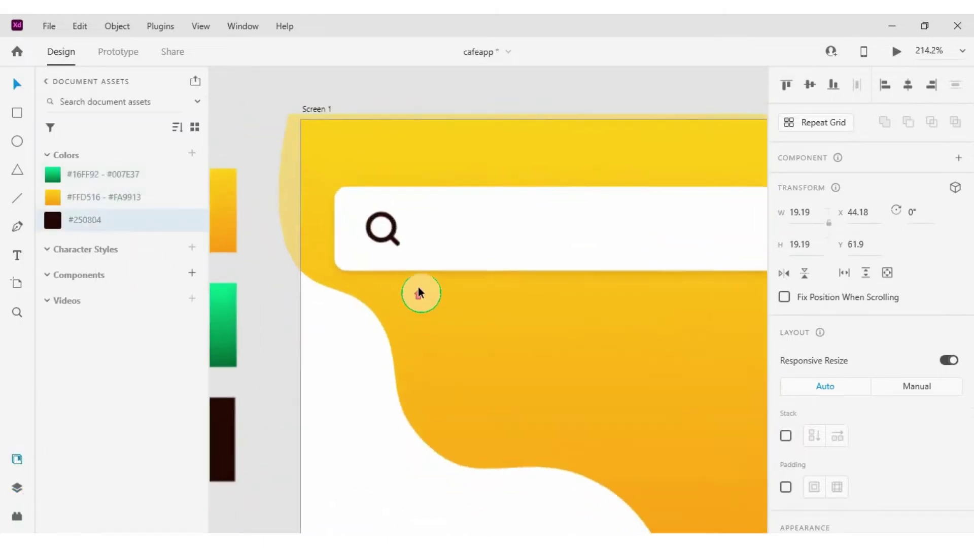
Lower the search icon's opacity so that it appears as a faint tint.
{"action": "scroll", "coordinate": [832, 385], "scroll_direction": "down", "scroll_amount": 5}
{"action": "left_click_drag", "start_coordinate": [921, 353], "coordinate": [799, 355]}
{"action": "scroll", "coordinate": [415, 162], "scroll_direction": "down", "scroll_amount": 2}
{"action": "left_click", "coordinate": [454, 97]}
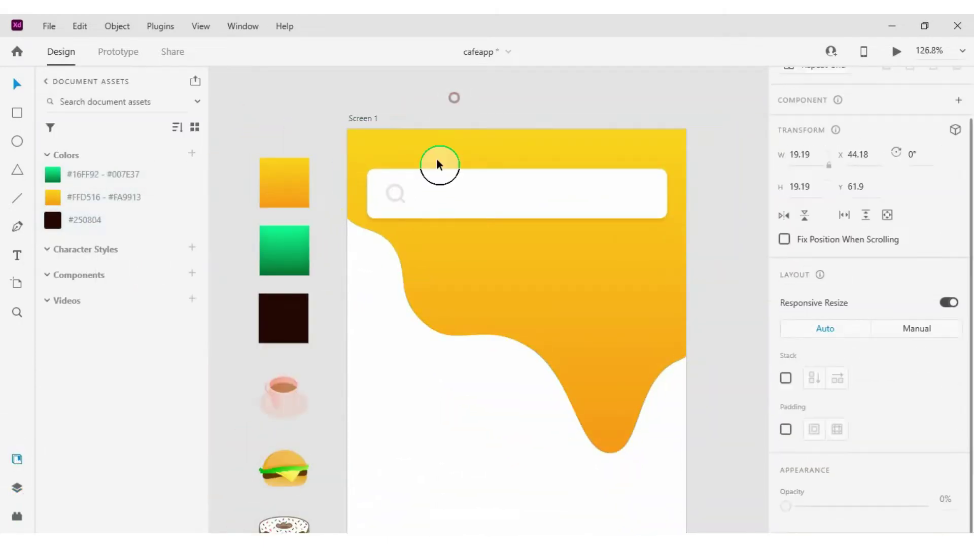
Add the text "Seaerch" in the search bar and place it just beside the icon.
{"action": "scroll", "coordinate": [430, 233], "scroll_direction": "up", "scroll_amount": 1}
{"action": "scroll", "coordinate": [429, 233], "scroll_direction": "down", "scroll_amount": 1}
{"action": "type", "text": "Seaerch"}
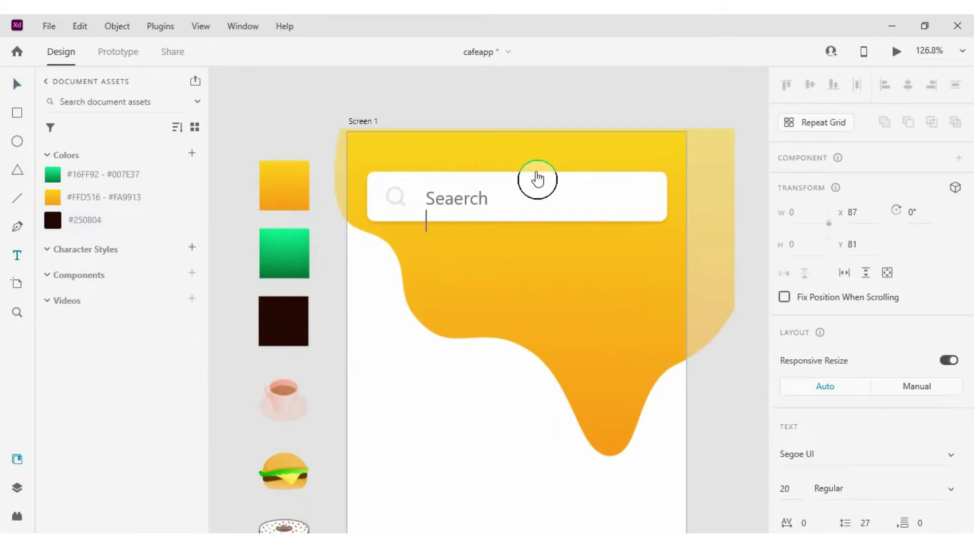
{"action": "key", "text": "Escape"}
{"action": "scroll", "coordinate": [487, 193], "scroll_direction": "up", "scroll_amount": 3}
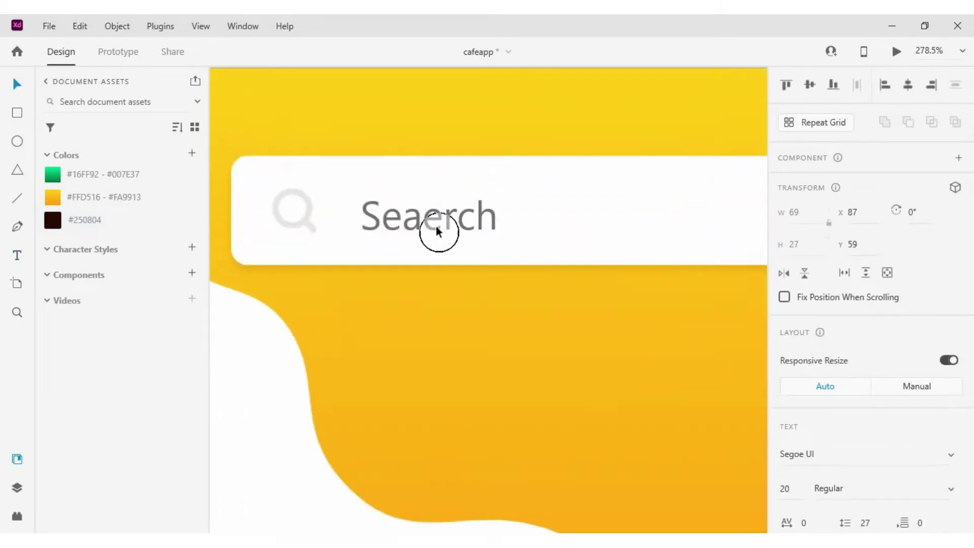
{"action": "left_click_drag", "start_coordinate": [437, 230], "coordinate": [415, 226]}
Set the search bar text's font to Nunito and its colour to #250804.
{"action": "scroll", "coordinate": [855, 252], "scroll_direction": "down", "scroll_amount": 4}
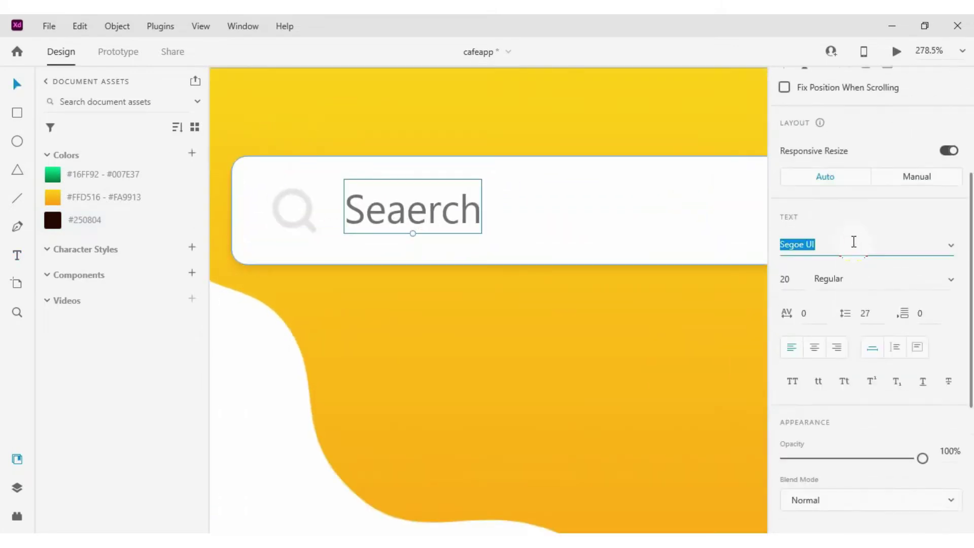
{"action": "left_click", "coordinate": [853, 241]}
{"action": "type", "text": "Nunito"}
{"action": "key", "text": "Return"}
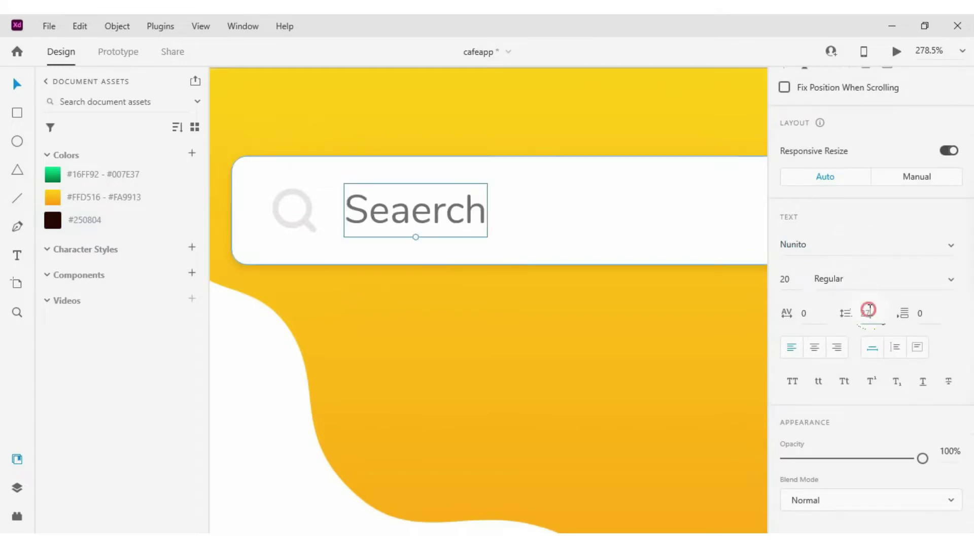
{"action": "left_click", "coordinate": [105, 221]}
{"action": "scroll", "coordinate": [428, 201], "scroll_direction": "down", "scroll_amount": 3}
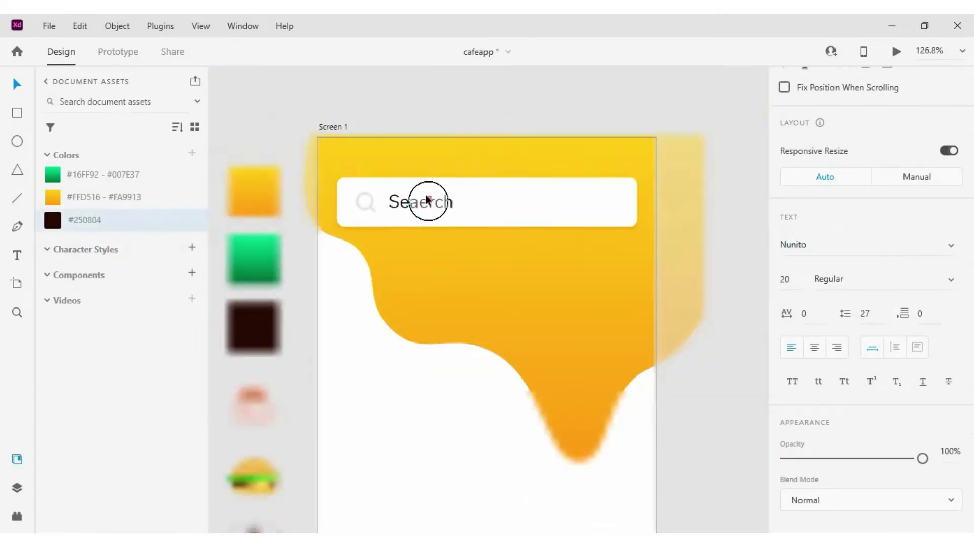
Set the search bar text to SemiBold weight and font size 18.
{"action": "scroll", "coordinate": [427, 200], "scroll_direction": "up", "scroll_amount": 3}
{"action": "scroll", "coordinate": [406, 211], "scroll_direction": "down", "scroll_amount": 4}
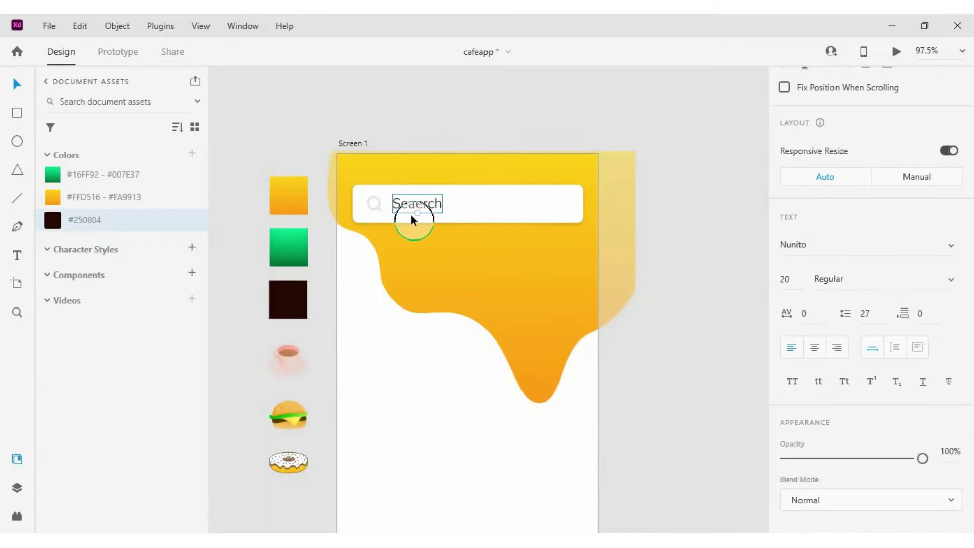
{"action": "left_click", "coordinate": [834, 279]}
{"action": "type", "text": "SemiBold"}
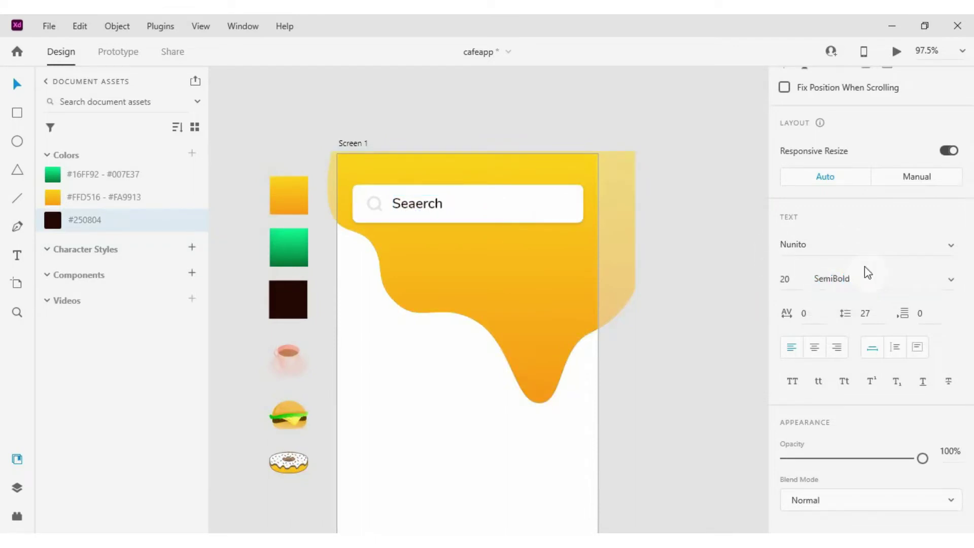
{"action": "scroll", "coordinate": [402, 202], "scroll_direction": "up", "scroll_amount": 3}
{"action": "left_click", "coordinate": [786, 279]}
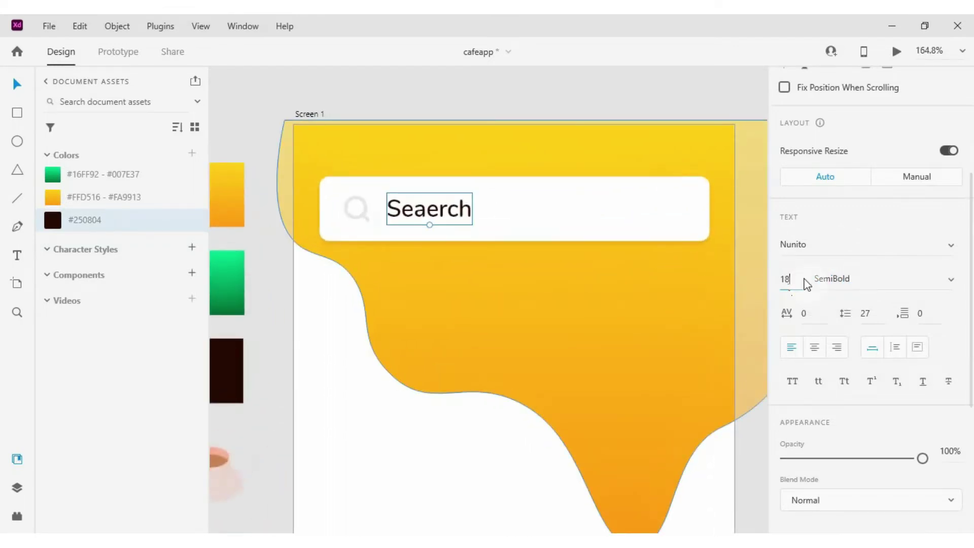
{"action": "key", "text": "Return"}
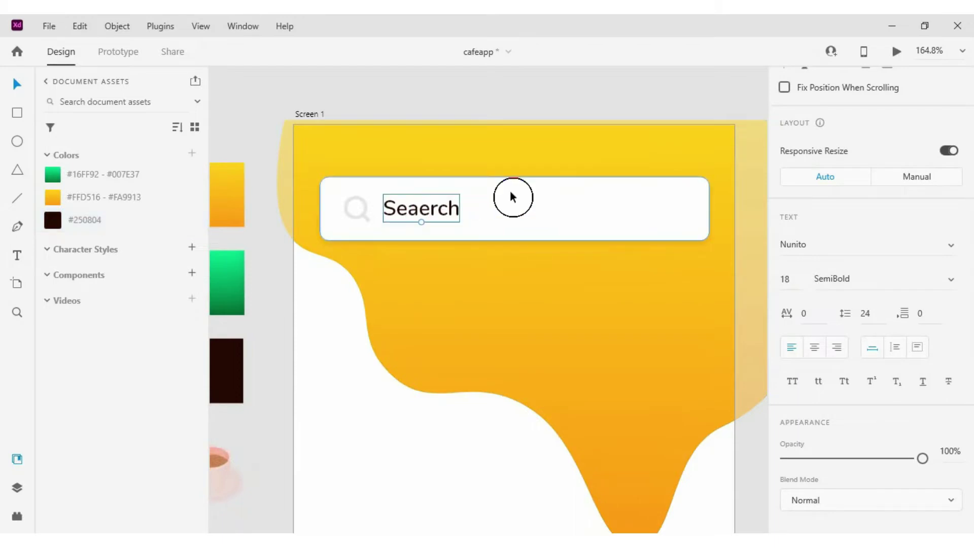
{"action": "key", "text": "Escape"}
{"action": "scroll", "coordinate": [483, 195], "scroll_direction": "down", "scroll_amount": 4}
{"action": "left_click", "coordinate": [491, 300]}
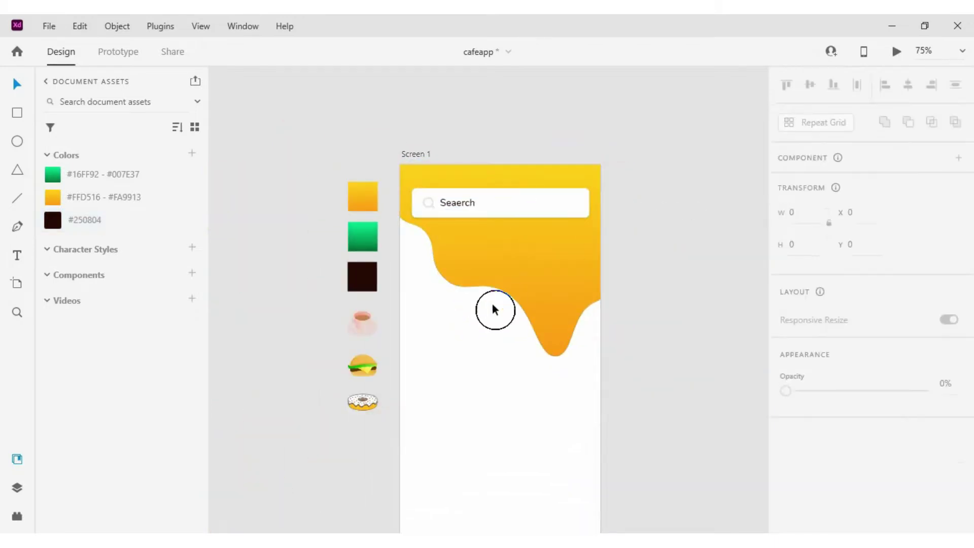
Correct the misspelled search bar text to "Search".
{"action": "scroll", "coordinate": [493, 306], "scroll_direction": "up", "scroll_amount": 3}
{"action": "double_click", "coordinate": [441, 121]}
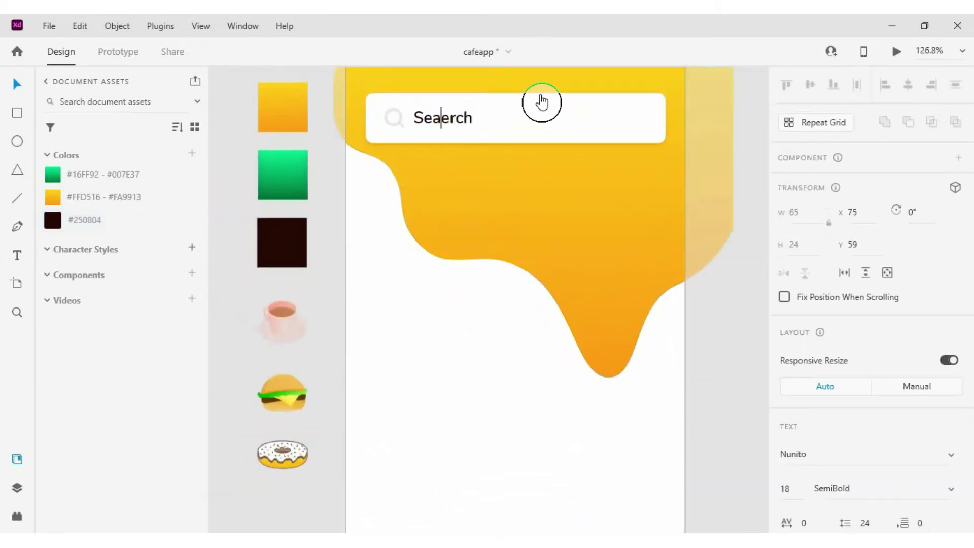
{"action": "key", "text": "Delete"}
{"action": "key", "text": "Escape"}
{"action": "left_click", "coordinate": [456, 287]}
Duplicate the Search text below the search bar, change the copy to "Coffee" and make it all uppercase.
{"action": "scroll", "coordinate": [455, 286], "scroll_direction": "down", "scroll_amount": 2}
{"action": "scroll", "coordinate": [478, 264], "scroll_direction": "up", "scroll_amount": 1}
{"action": "left_click_drag", "start_coordinate": [450, 164], "coordinate": [503, 209]}
{"action": "double_click", "coordinate": [504, 208]}
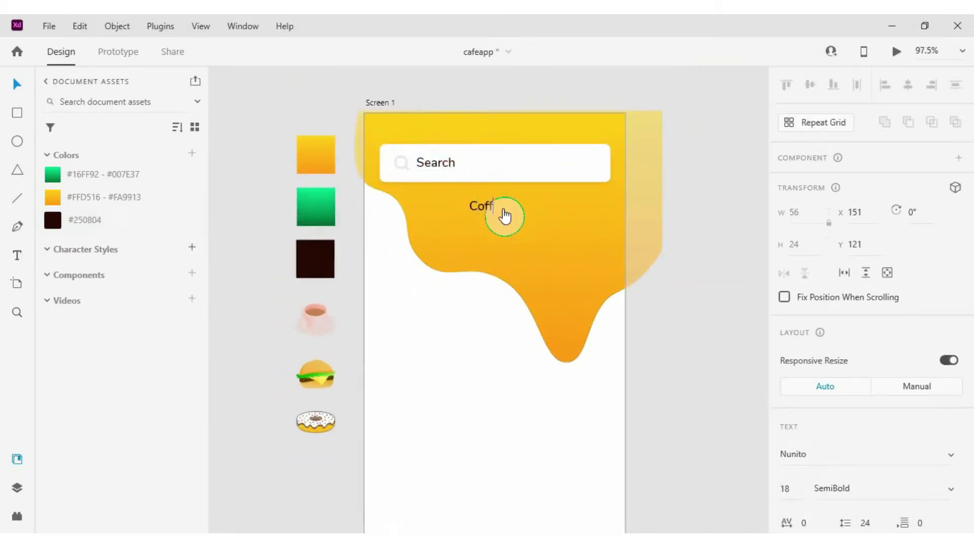
{"action": "type", "text": "Coffee"}
{"action": "key", "text": "Escape"}
{"action": "scroll", "coordinate": [852, 360], "scroll_direction": "down", "scroll_amount": 4}
{"action": "left_click", "coordinate": [793, 381]}
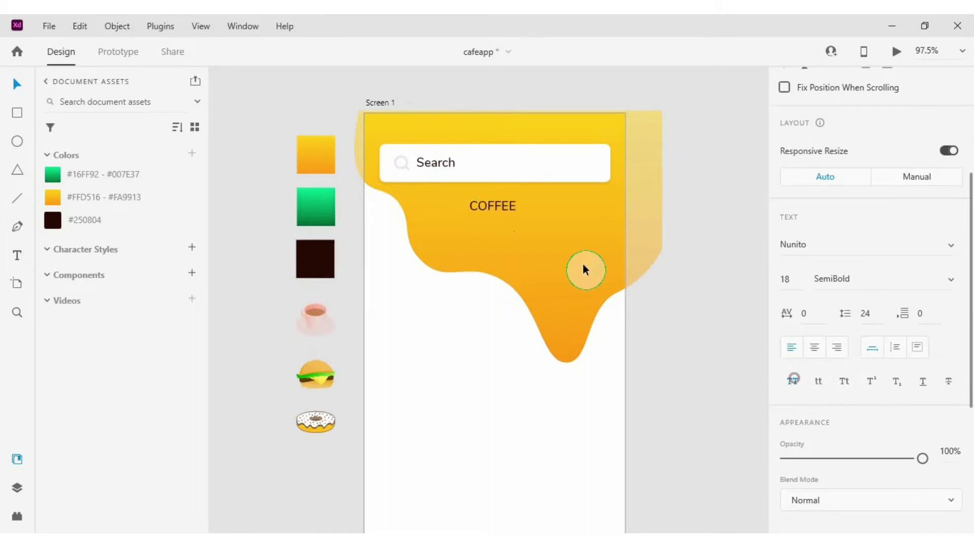
Duplicate the COFFEE text as a second line reading "TIME" and enlarge both lines to about font size 78.
{"action": "left_click_drag", "start_coordinate": [500, 210], "coordinate": [676, 374]}
{"action": "double_click", "coordinate": [515, 228]}
{"action": "key", "text": "Escape"}
{"action": "left_click", "coordinate": [513, 210], "text": "shift"}
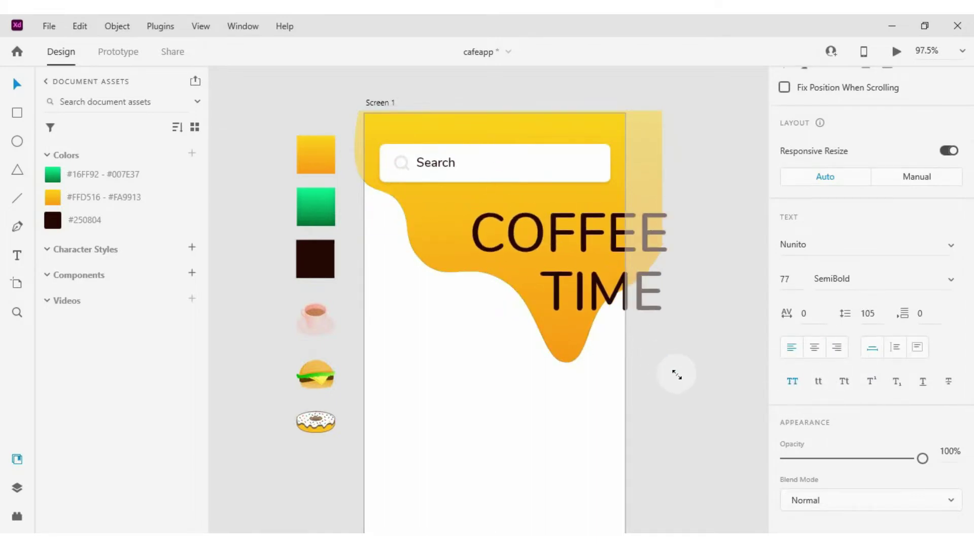
Move the COFFEE and TIME lines up to X 91, Y 66 and send them behind the search bar.
{"action": "left_click_drag", "start_coordinate": [585, 232], "coordinate": [553, 191]}
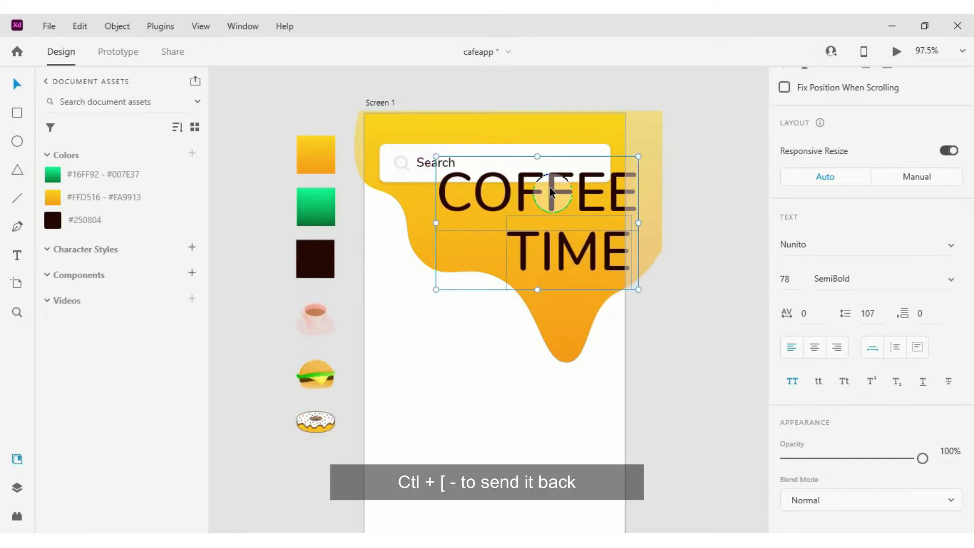
{"action": "key", "text": "ctrl+bracketleft"}
{"action": "scroll", "coordinate": [551, 191], "scroll_direction": "up", "scroll_amount": 2}
{"action": "left_click_drag", "start_coordinate": [611, 219], "coordinate": [600, 222]}
{"action": "left_click", "coordinate": [701, 384]}
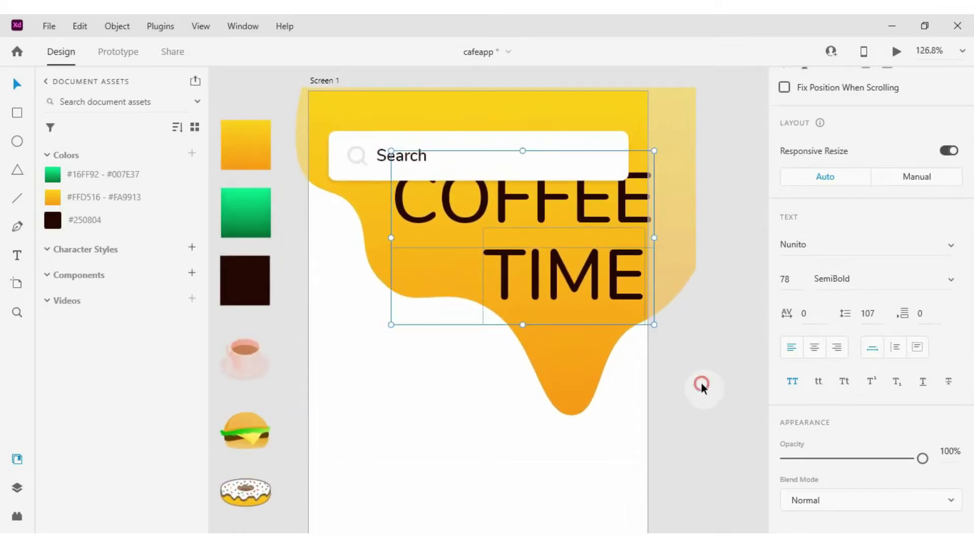
Set the COFFEE and TIME heading lines to font size 96 with the ExtraLight weight.
{"action": "left_click", "coordinate": [614, 306]}
{"action": "left_click", "coordinate": [619, 241], "text": "shift"}
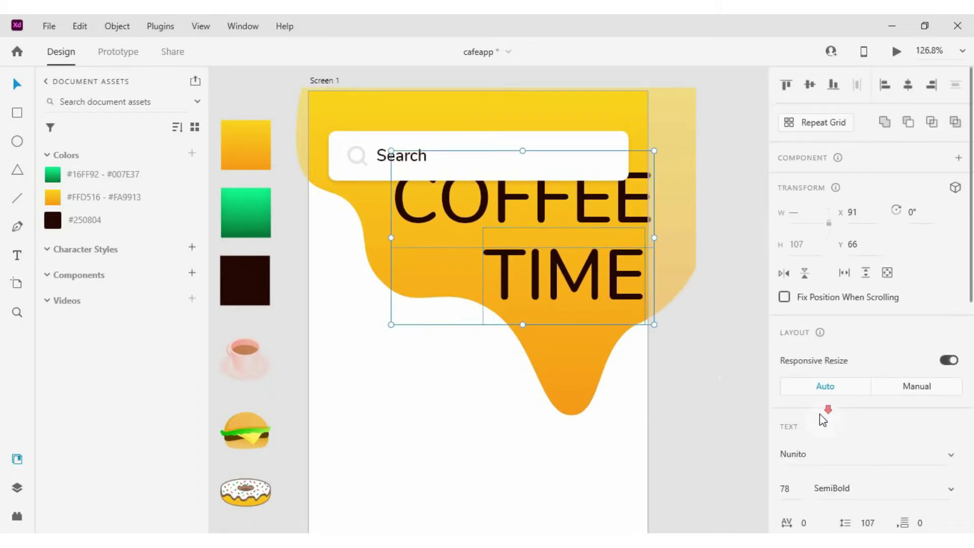
{"action": "scroll", "coordinate": [795, 365], "scroll_direction": "down", "scroll_amount": 3}
{"action": "left_click", "coordinate": [786, 349]}
{"action": "type", "text": "96"}
{"action": "key", "text": "Return"}
{"action": "left_click_drag", "start_coordinate": [641, 275], "coordinate": [620, 273]}
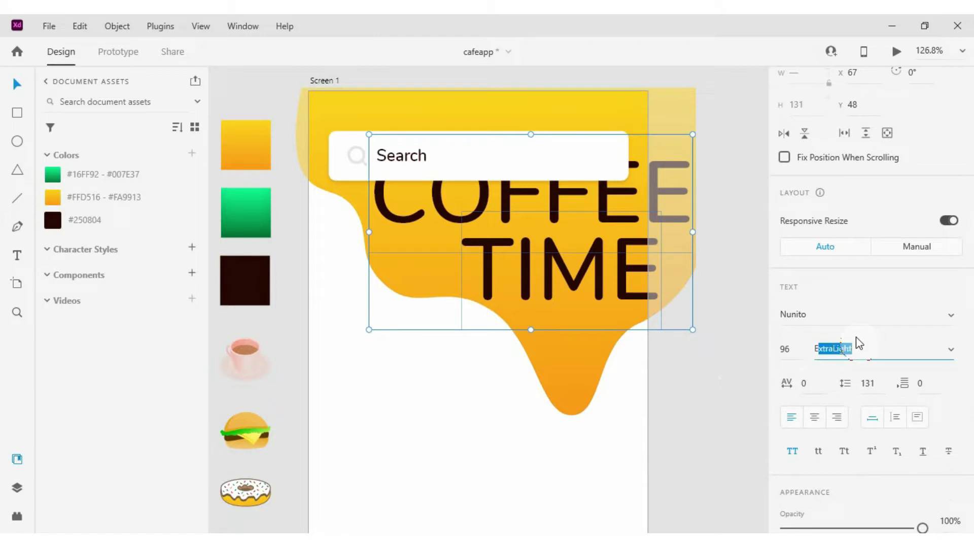
{"action": "key", "text": "Return"}
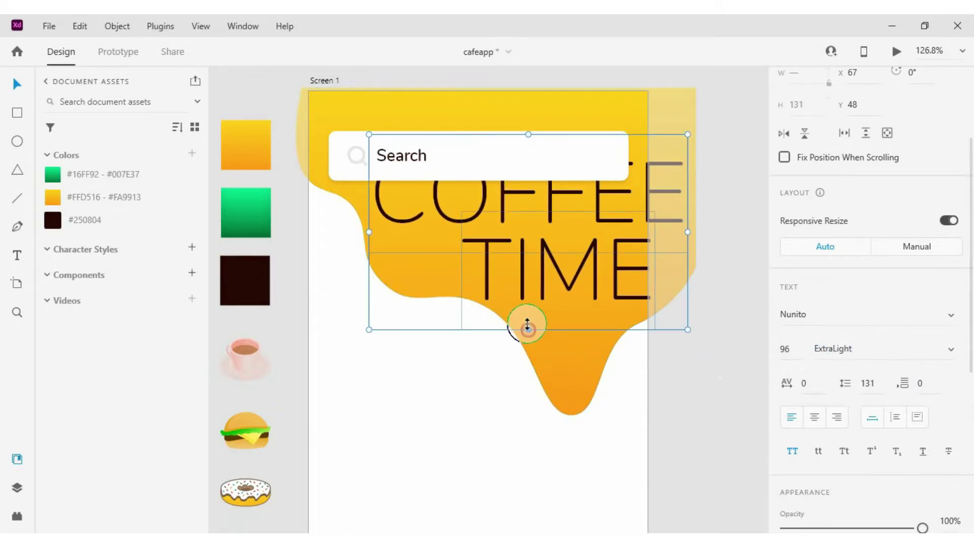
Bring the TIME line up closer to COFFEE and shift both heading lines slightly to the left.
{"action": "left_click_drag", "start_coordinate": [528, 329], "coordinate": [527, 323]}
{"action": "left_click_drag", "start_coordinate": [623, 261], "coordinate": [619, 261]}
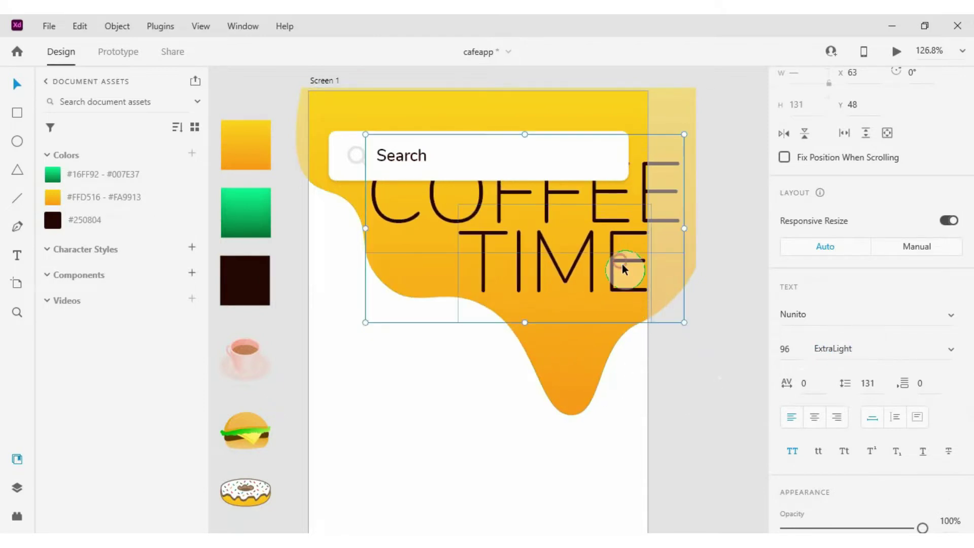
{"action": "key", "text": "Left"}
{"action": "key", "text": "Left"}
{"action": "key", "text": "Left"}
{"action": "left_click", "coordinate": [712, 370]}
{"action": "scroll", "coordinate": [576, 263], "scroll_direction": "down", "scroll_amount": 3}
{"action": "scroll", "coordinate": [594, 242], "scroll_direction": "up", "scroll_amount": 2}
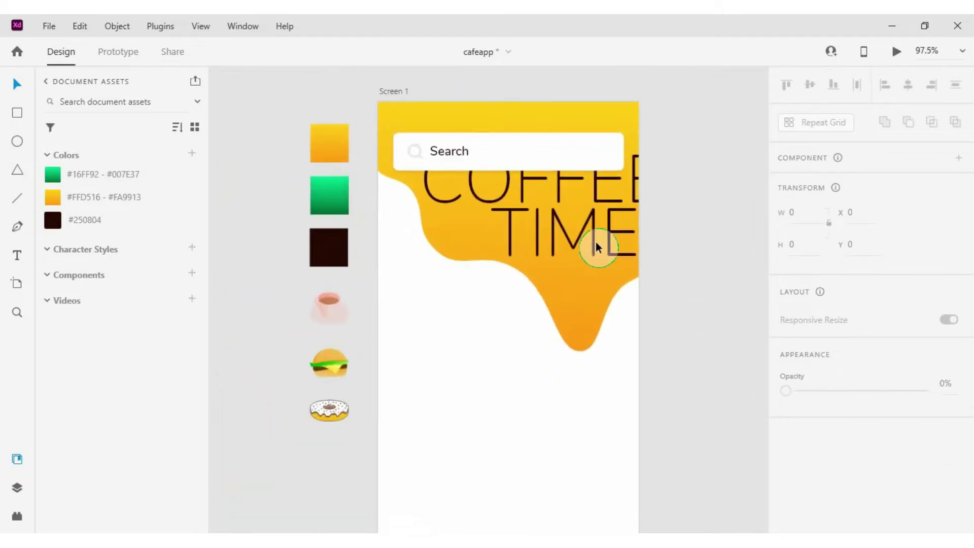
Lower the opacity of both the COFFEE and TIME lines to a faint level.
{"action": "left_click", "coordinate": [595, 242]}
{"action": "left_click", "coordinate": [592, 179], "text": "shift"}
{"action": "scroll", "coordinate": [809, 458], "scroll_direction": "down", "scroll_amount": 5}
{"action": "left_click_drag", "start_coordinate": [808, 458], "coordinate": [826, 458]}
{"action": "left_click", "coordinate": [737, 375]}
{"action": "scroll", "coordinate": [678, 309], "scroll_direction": "down", "scroll_amount": 3}
{"action": "scroll", "coordinate": [614, 200], "scroll_direction": "up", "scroll_amount": 6}
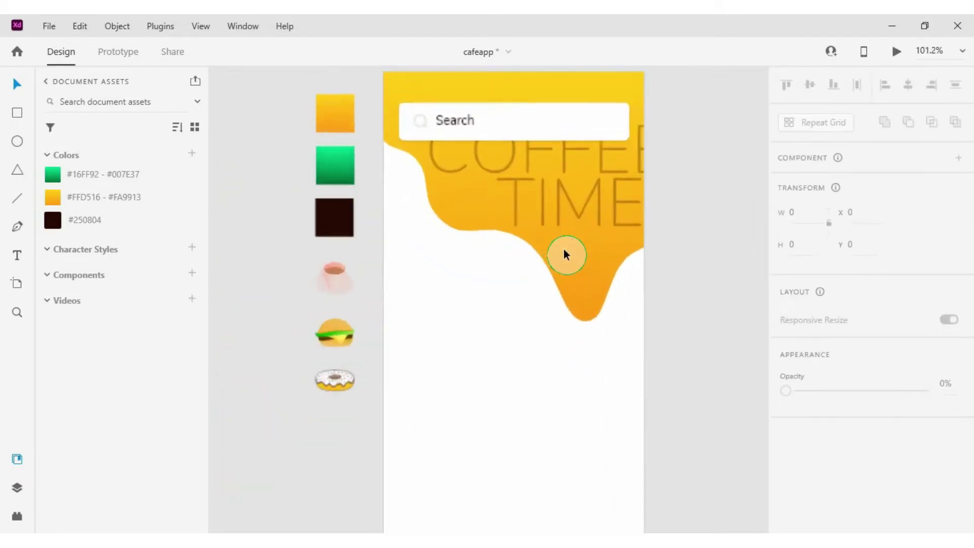
Draw a small ellipse about 22 by 36 to the left of the orange drip's tip.
{"action": "left_click", "coordinate": [604, 285]}
{"action": "scroll", "coordinate": [431, 241], "scroll_direction": "down", "scroll_amount": 2}
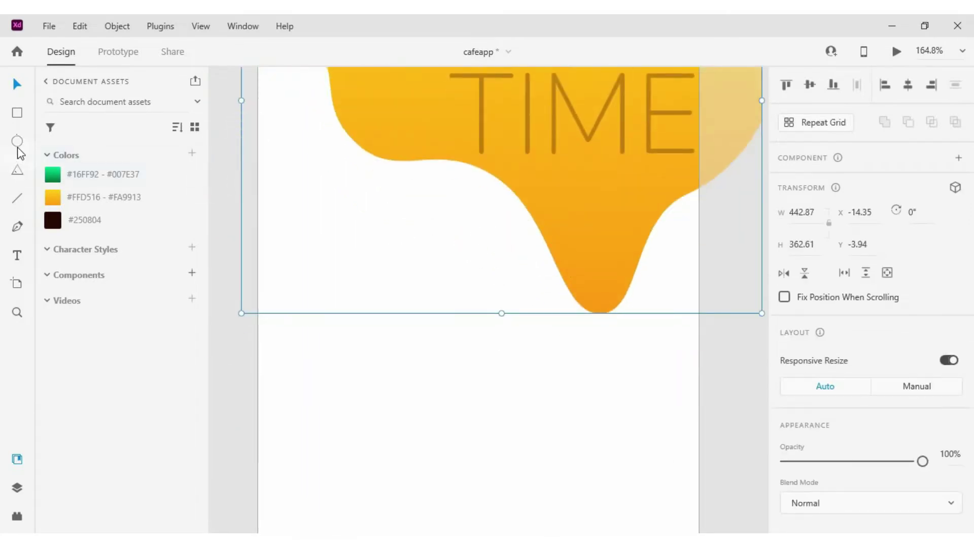
{"action": "left_click", "coordinate": [17, 141]}
{"action": "scroll", "coordinate": [604, 242], "scroll_direction": "up", "scroll_amount": 3}
{"action": "left_click_drag", "start_coordinate": [469, 261], "coordinate": [512, 325]}
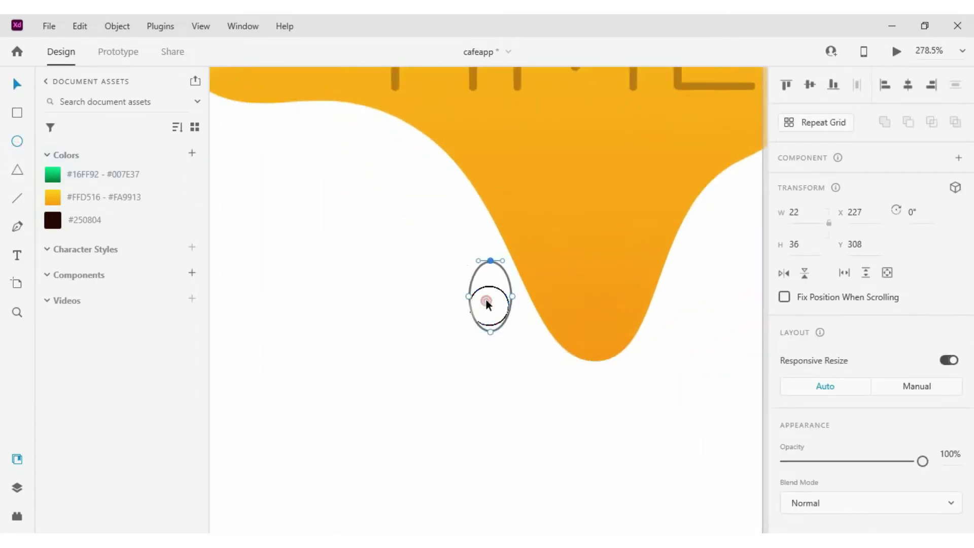
Reshape the ellipse into a teardrop with a pointed top by removing its side anchor points.
{"action": "left_click", "coordinate": [490, 331]}
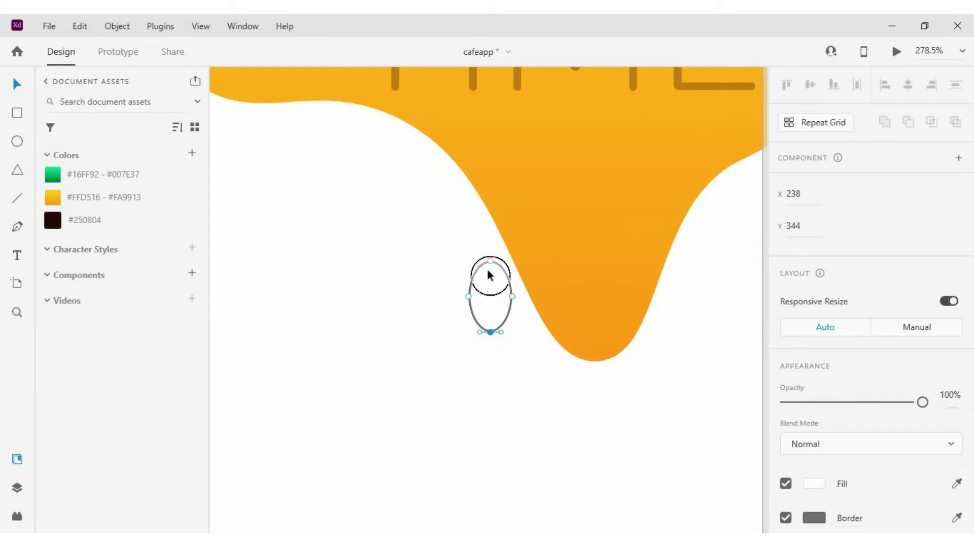
{"action": "left_click", "coordinate": [511, 296]}
{"action": "key", "text": "Delete"}
{"action": "left_click_drag", "start_coordinate": [501, 333], "coordinate": [529, 337]}
{"action": "key", "text": "ctrl+z"}
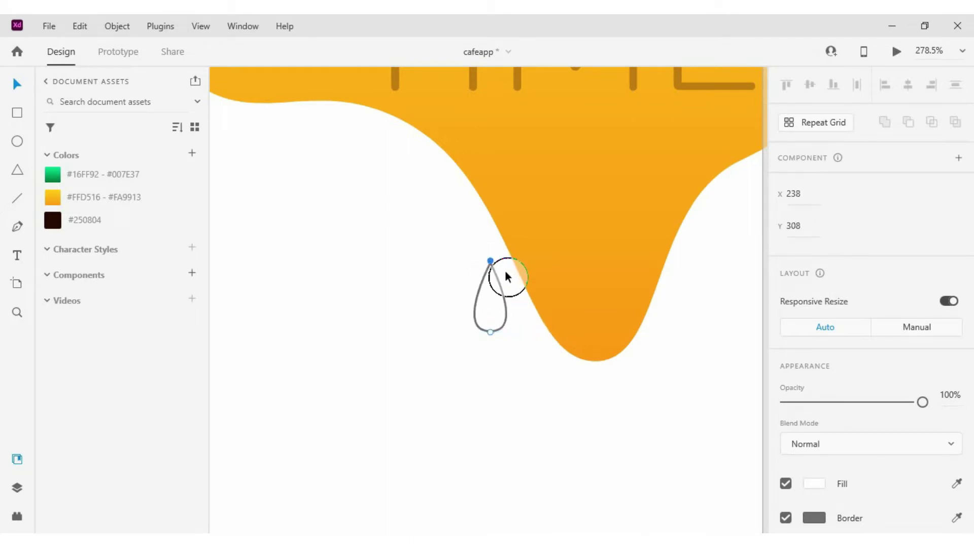
Round off the teardrop's pointed top and tilt the drop counter-clockwise alongside the drip.
{"action": "scroll", "coordinate": [507, 276], "scroll_direction": "up", "scroll_amount": 5}
{"action": "scroll", "coordinate": [879, 300], "scroll_direction": "down", "scroll_amount": 5}
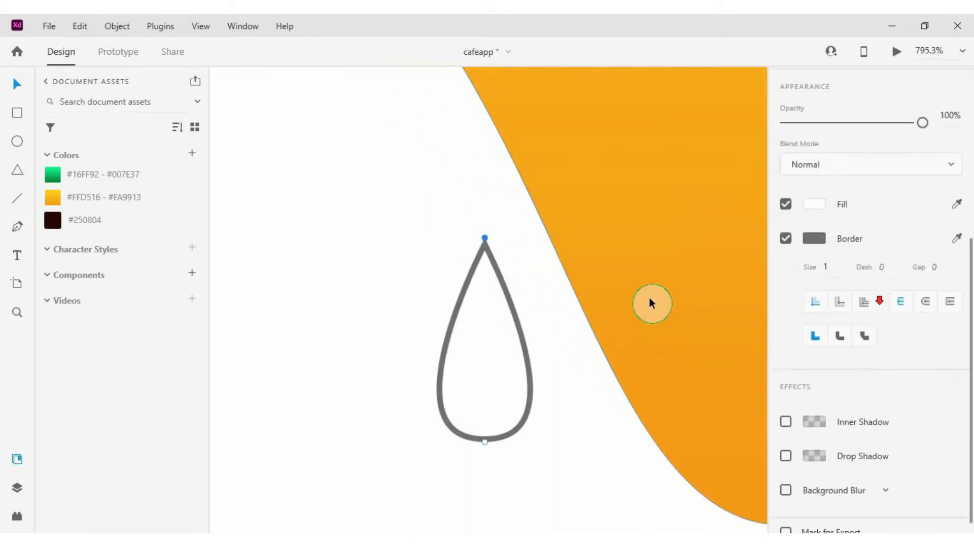
{"action": "double_click", "coordinate": [485, 238]}
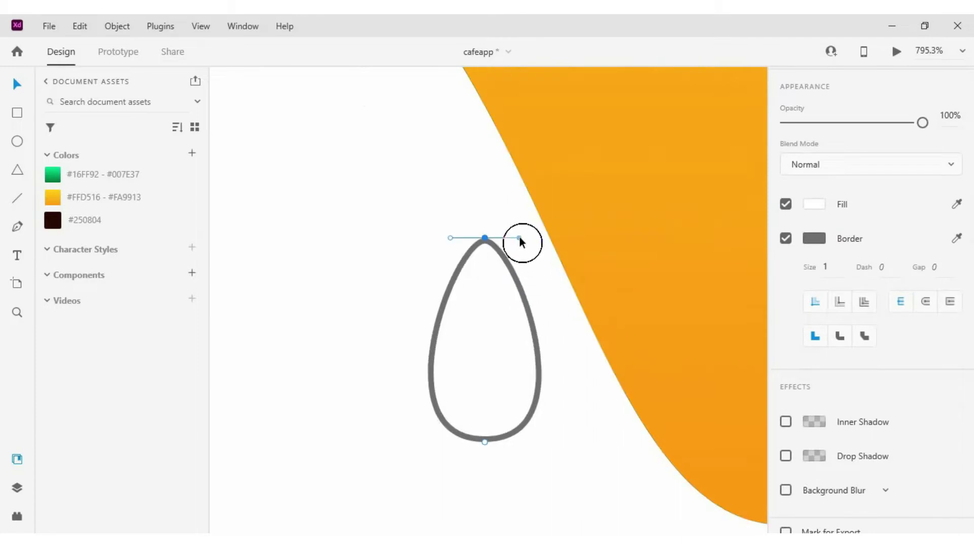
{"action": "left_click_drag", "start_coordinate": [519, 237], "coordinate": [523, 238]}
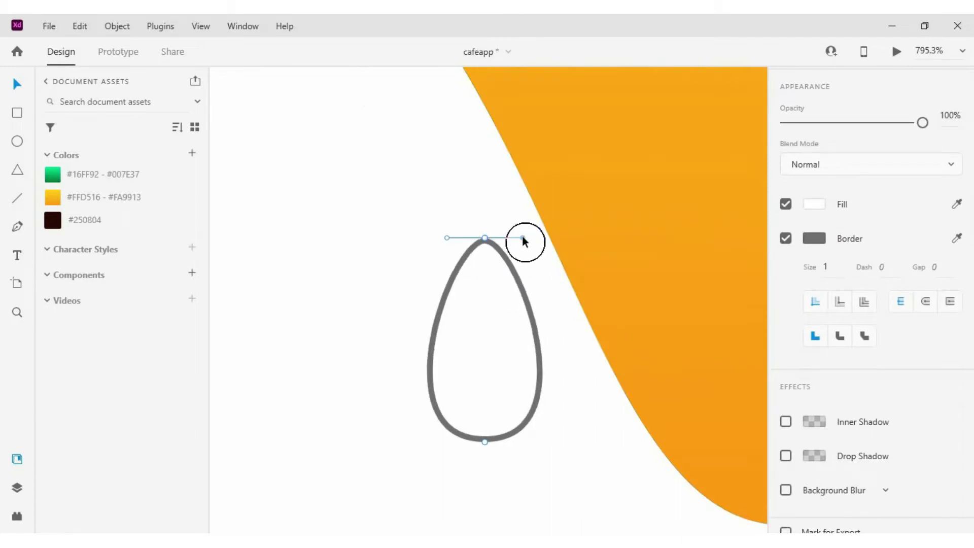
{"action": "key", "text": "Escape"}
{"action": "left_click_drag", "start_coordinate": [550, 450], "coordinate": [603, 423]}
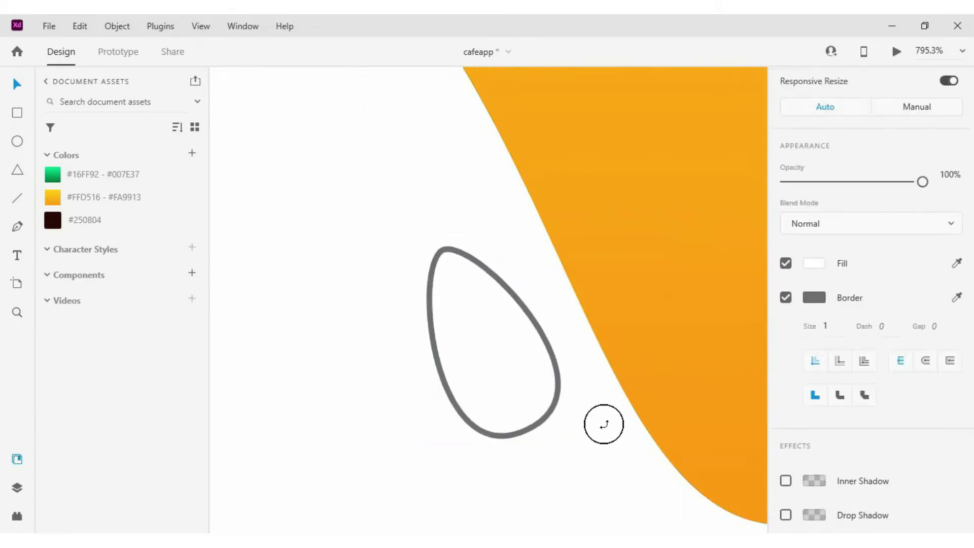
Combine the teardrop with the orange drip shape using the Add boolean operation.
{"action": "scroll", "coordinate": [485, 327], "scroll_direction": "down", "scroll_amount": 5}
{"action": "scroll", "coordinate": [516, 343], "scroll_direction": "up", "scroll_amount": 4}
{"action": "scroll", "coordinate": [512, 339], "scroll_direction": "down", "scroll_amount": 6}
{"action": "scroll", "coordinate": [517, 355], "scroll_direction": "up", "scroll_amount": 3}
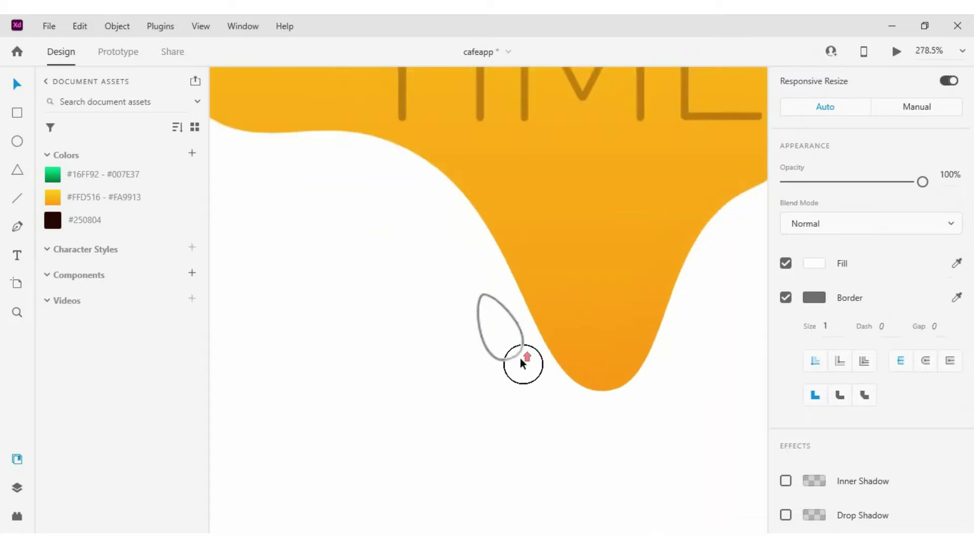
{"action": "left_click", "coordinate": [515, 343]}
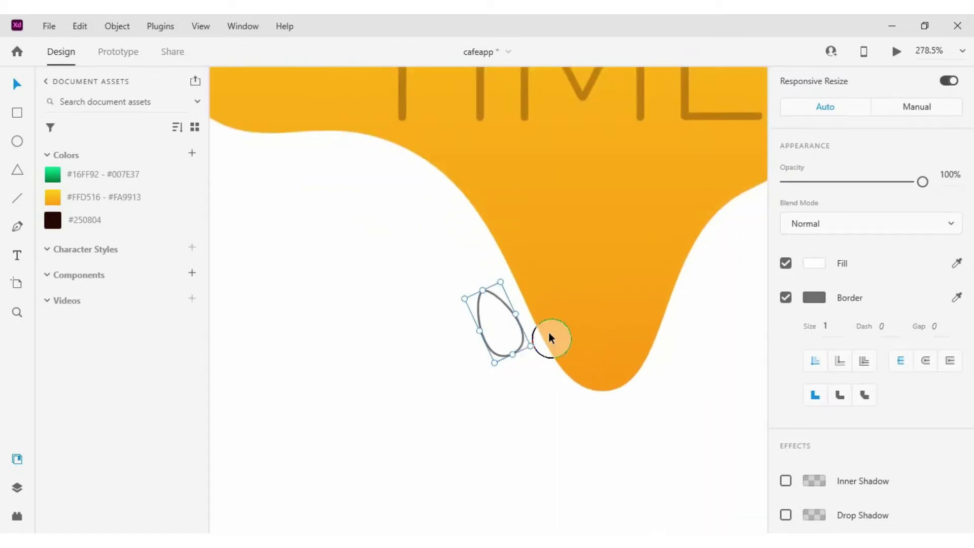
{"action": "left_click", "coordinate": [597, 264], "text": "shift"}
{"action": "left_click", "coordinate": [885, 122]}
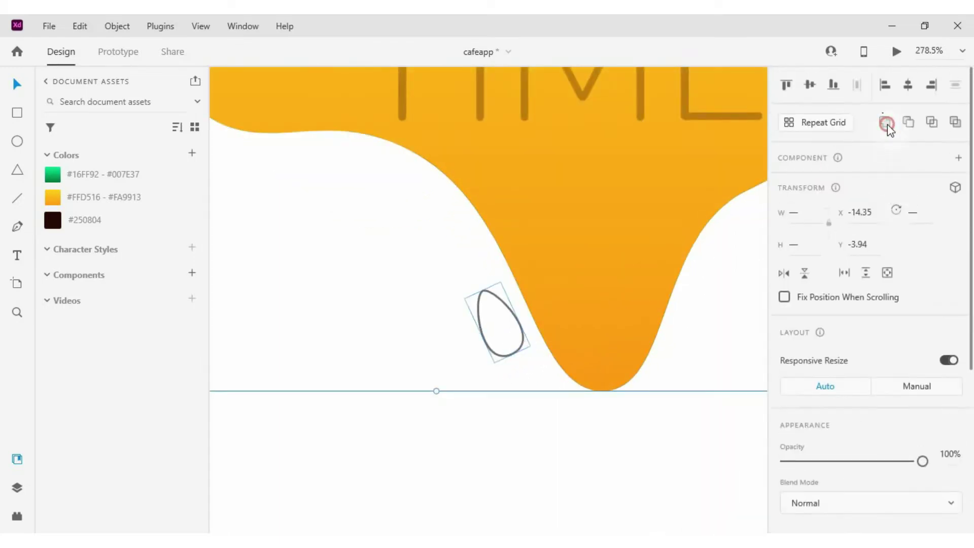
Copy the teardrop inside the combined shape to the right of the drip as a smaller drop tilted 45°.
{"action": "scroll", "coordinate": [421, 285], "scroll_direction": "down", "scroll_amount": 4}
{"action": "scroll", "coordinate": [436, 283], "scroll_direction": "up", "scroll_amount": 3}
{"action": "double_click", "coordinate": [418, 310]}
{"action": "left_click_drag", "start_coordinate": [411, 312], "coordinate": [553, 330], "text": "alt"}
{"action": "left_click_drag", "start_coordinate": [560, 291], "coordinate": [559, 340]}
{"action": "scroll", "coordinate": [542, 351], "scroll_direction": "up", "scroll_amount": 5}
Duplicate the right-hand drop just below itself, rotate the copy to 70° and shrink it to about half size.
{"action": "left_click_drag", "start_coordinate": [521, 299], "coordinate": [581, 369]}
{"action": "left_click_drag", "start_coordinate": [662, 341], "coordinate": [671, 372]}
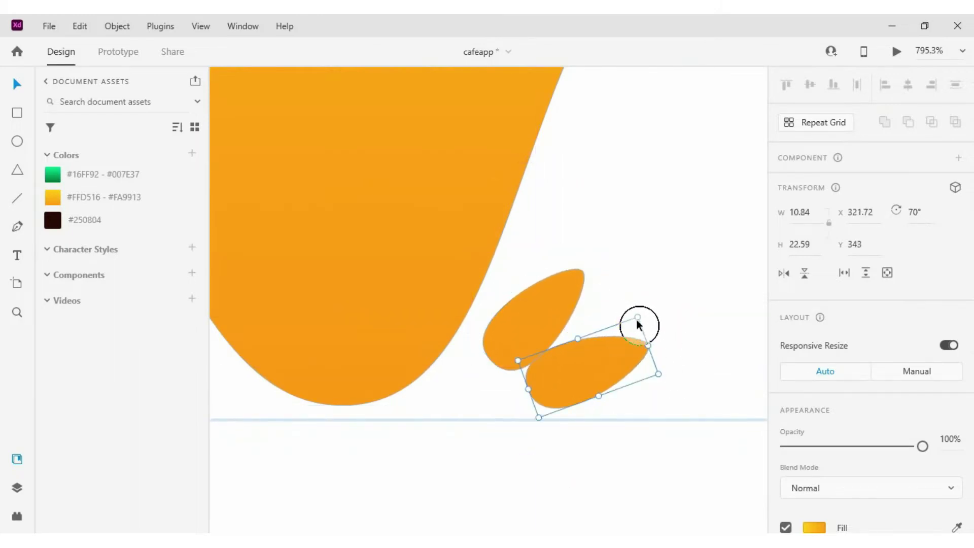
{"action": "left_click_drag", "start_coordinate": [637, 321], "coordinate": [593, 330]}
{"action": "scroll", "coordinate": [609, 357], "scroll_direction": "down", "scroll_amount": 4}
{"action": "left_click", "coordinate": [579, 342], "text": "shift"}
{"action": "left_click", "coordinate": [570, 431]}
{"action": "scroll", "coordinate": [589, 281], "scroll_direction": "down", "scroll_amount": 5}
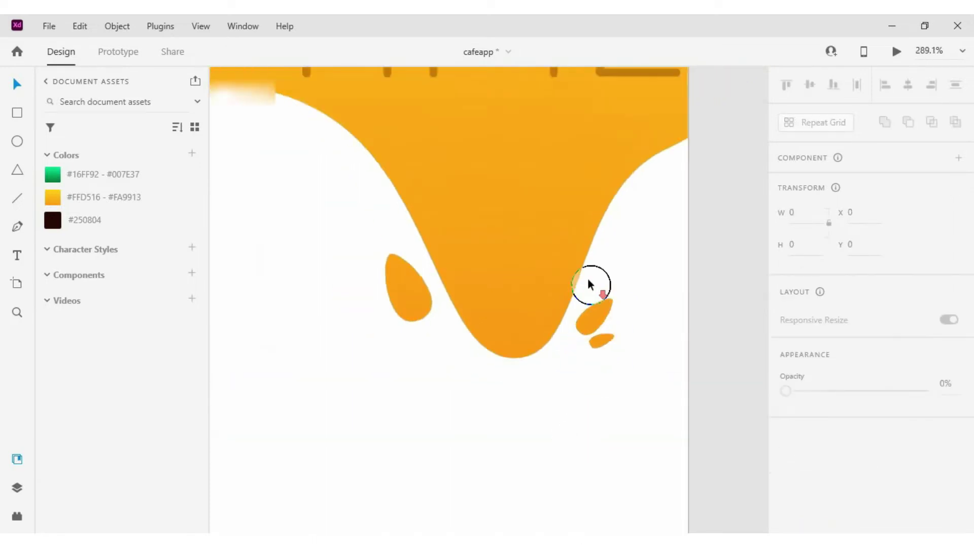
Move the coffee cup illustration from the pasteboard onto the screen at the tip of the drip.
{"action": "left_click", "coordinate": [649, 266]}
{"action": "scroll", "coordinate": [492, 267], "scroll_direction": "up", "scroll_amount": 3}
{"action": "scroll", "coordinate": [494, 271], "scroll_direction": "down", "scroll_amount": 3}
{"action": "scroll", "coordinate": [507, 311], "scroll_direction": "up", "scroll_amount": 2}
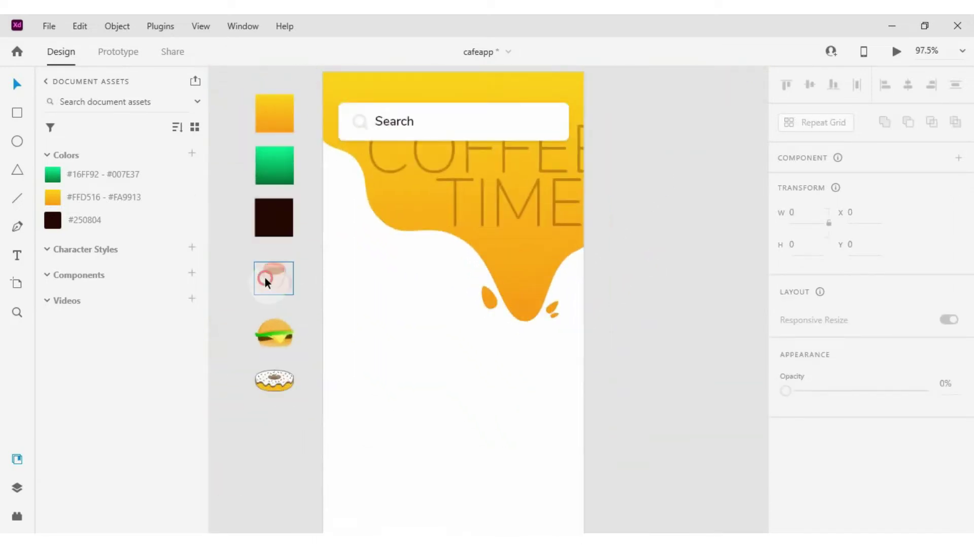
{"action": "left_click", "coordinate": [265, 278]}
{"action": "left_click", "coordinate": [16, 487]}
{"action": "left_click_drag", "start_coordinate": [274, 278], "coordinate": [525, 324]}
{"action": "left_click", "coordinate": [542, 385]}
Enlarge the coffee cup to about 83.69 by 70.54, keeping it centred under the drip's tip.
{"action": "scroll", "coordinate": [543, 385], "scroll_direction": "up", "scroll_amount": 6}
{"action": "left_click", "coordinate": [500, 306]}
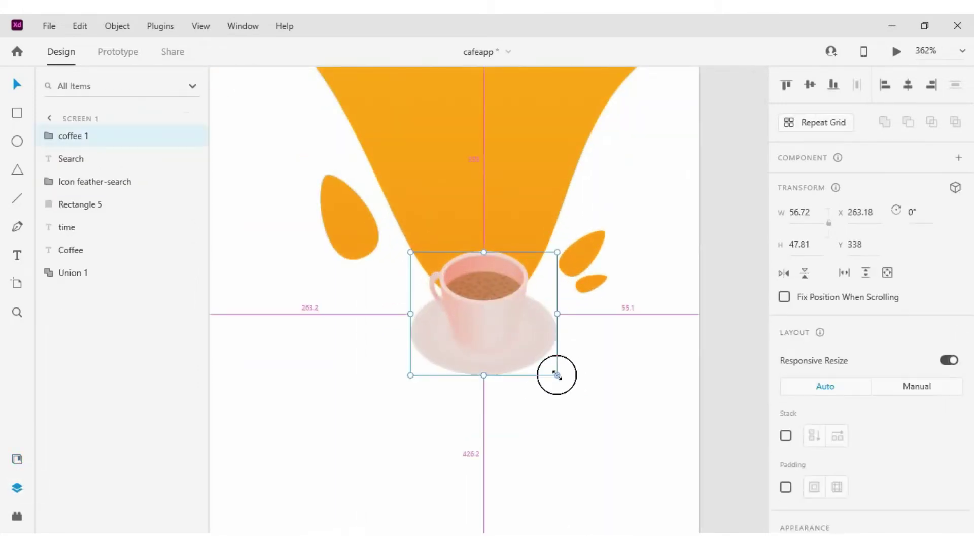
{"action": "left_click_drag", "start_coordinate": [557, 374], "coordinate": [591, 397]}
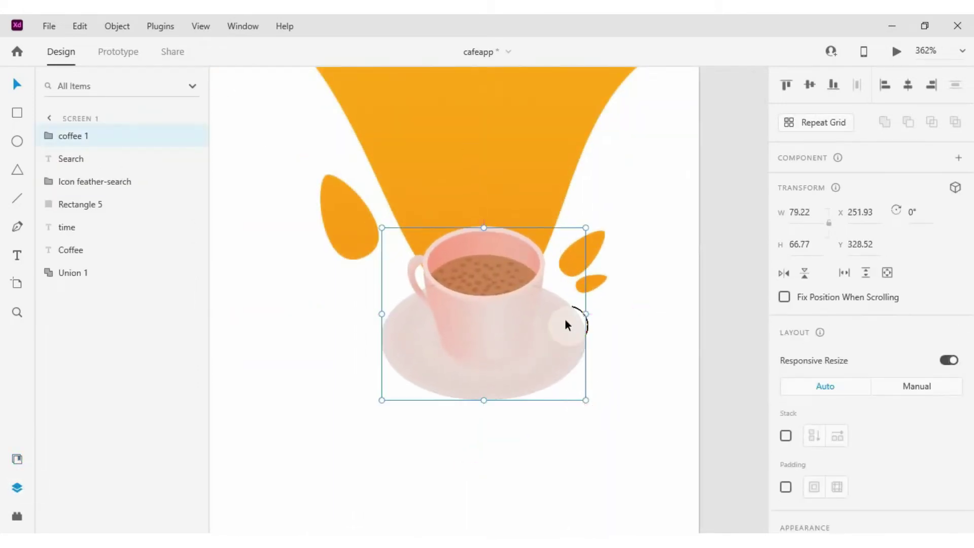
{"action": "scroll", "coordinate": [569, 315], "scroll_direction": "down", "scroll_amount": 5}
{"action": "left_click", "coordinate": [640, 269]}
{"action": "scroll", "coordinate": [448, 238], "scroll_direction": "down", "scroll_amount": 2}
{"action": "scroll", "coordinate": [442, 265], "scroll_direction": "up", "scroll_amount": 2}
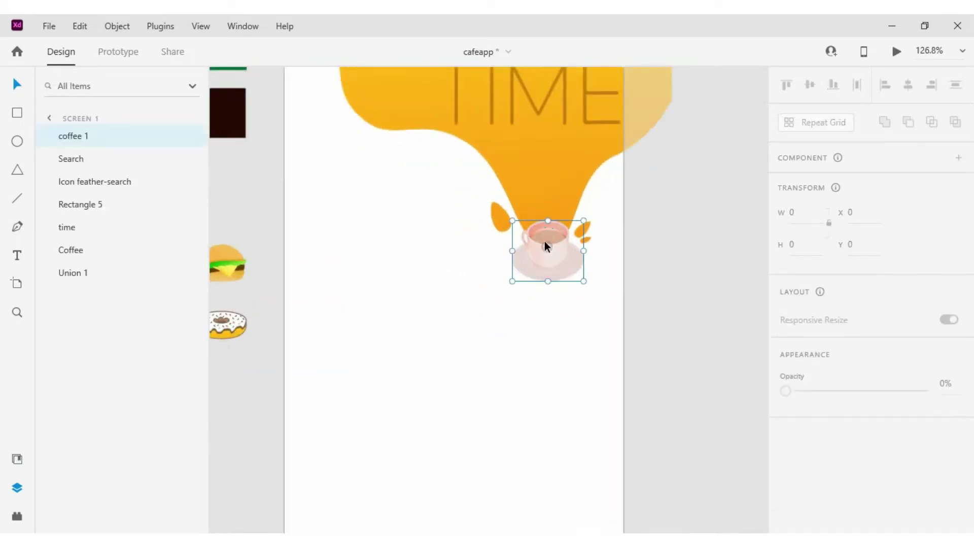
{"action": "left_click_drag", "start_coordinate": [545, 245], "coordinate": [545, 243]}
{"action": "scroll", "coordinate": [566, 255], "scroll_direction": "up", "scroll_amount": 2}
{"action": "left_click_drag", "start_coordinate": [605, 297], "coordinate": [600, 296]}
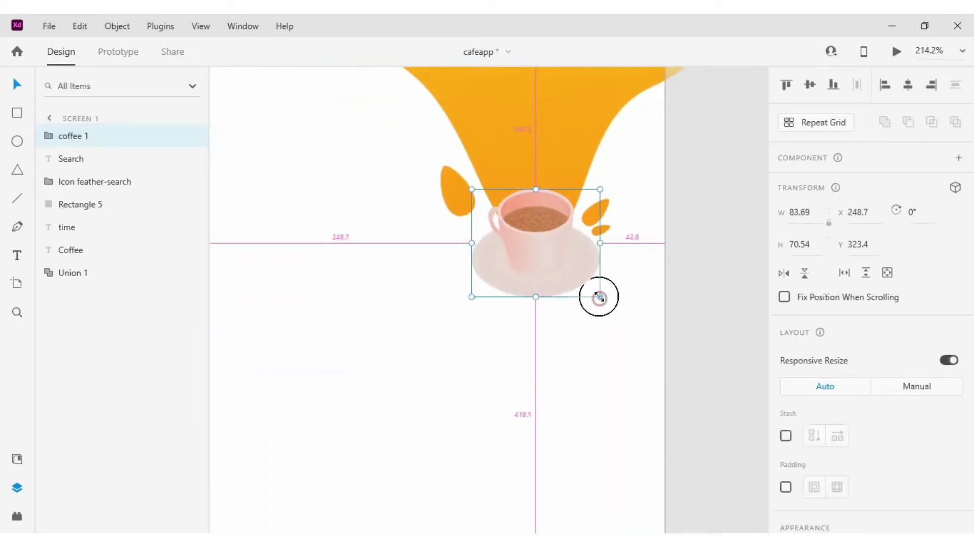
Reposition the large drop left of the coffee cup and the two small drops to its right.
{"action": "double_click", "coordinate": [461, 205]}
{"action": "left_click_drag", "start_coordinate": [467, 212], "coordinate": [466, 212]}
{"action": "left_click", "coordinate": [598, 213]}
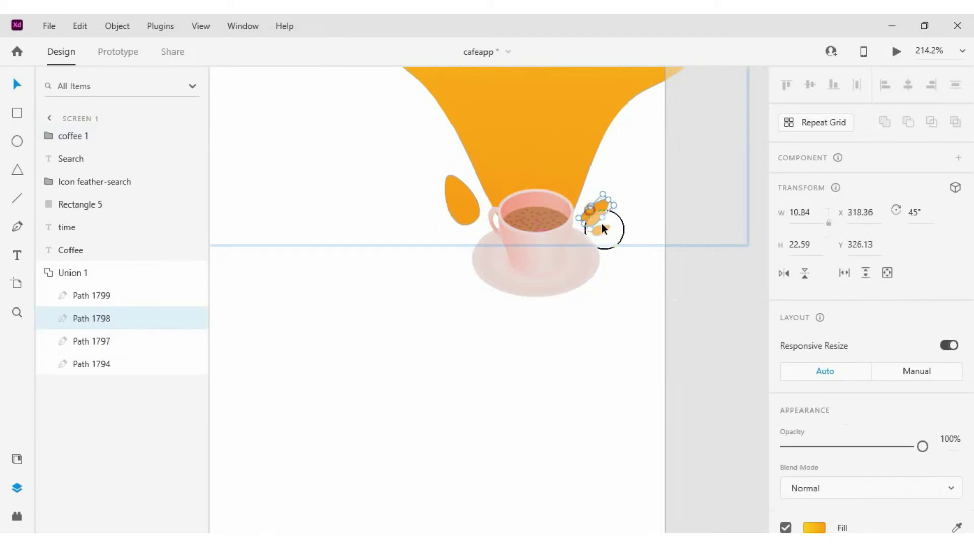
{"action": "left_click", "coordinate": [601, 226], "text": "shift"}
{"action": "left_click_drag", "start_coordinate": [601, 226], "coordinate": [645, 228]}
Rotate the smallest drop to 96° and nudge the small drops on the cup's right side slightly upward.
{"action": "double_click", "coordinate": [601, 220]}
{"action": "scroll", "coordinate": [586, 235], "scroll_direction": "up", "scroll_amount": 1}
{"action": "scroll", "coordinate": [586, 236], "scroll_direction": "up", "scroll_amount": 4}
{"action": "left_click", "coordinate": [618, 229]}
{"action": "double_click", "coordinate": [614, 196]}
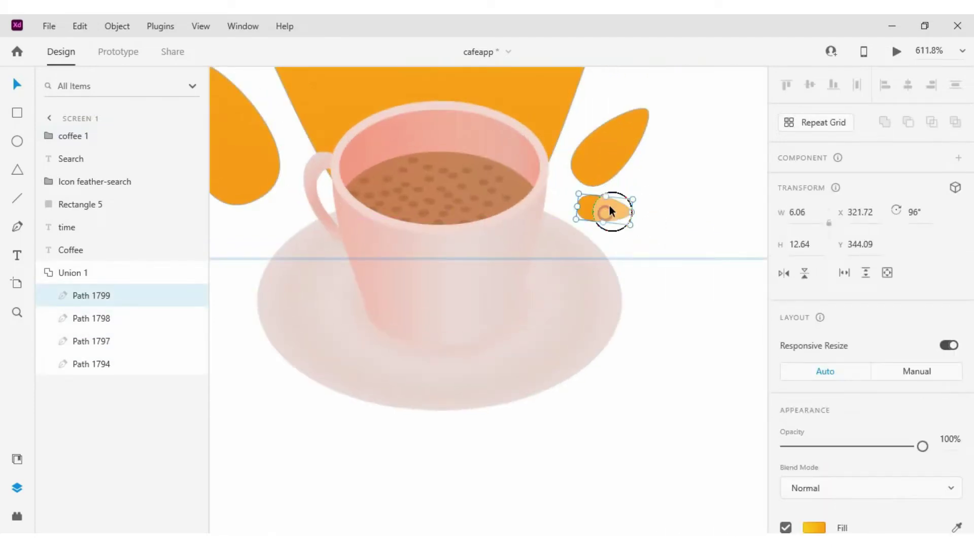
{"action": "left_click", "coordinate": [604, 162], "text": "shift"}
{"action": "left_click_drag", "start_coordinate": [603, 161], "coordinate": [603, 155]}
{"action": "scroll", "coordinate": [601, 157], "scroll_direction": "down", "scroll_amount": 5}
{"action": "left_click", "coordinate": [697, 202]}
{"action": "scroll", "coordinate": [548, 175], "scroll_direction": "up", "scroll_amount": 4}
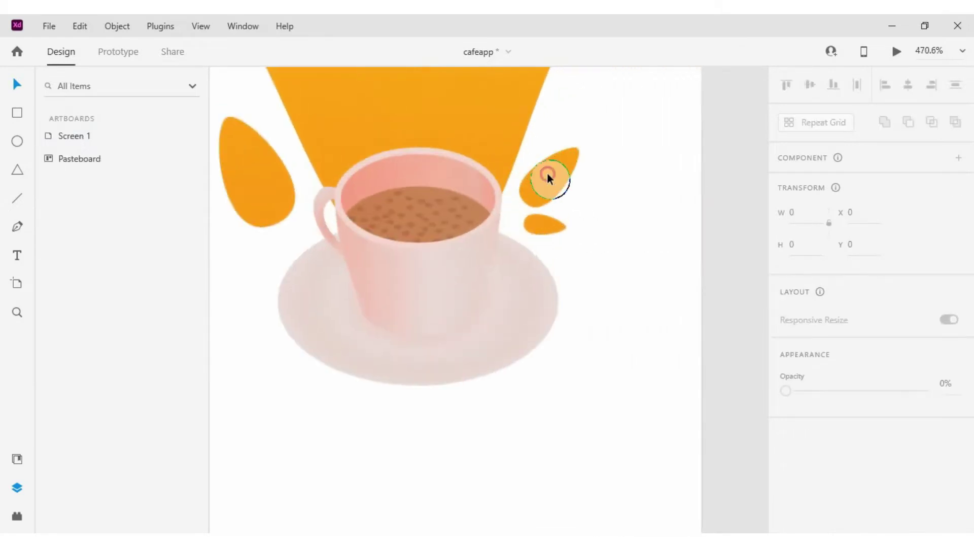
{"action": "left_click", "coordinate": [546, 175]}
{"action": "left_click", "coordinate": [561, 226], "text": "shift"}
{"action": "scroll", "coordinate": [557, 234], "scroll_direction": "down", "scroll_amount": 5}
{"action": "left_click", "coordinate": [610, 259]}
{"action": "scroll", "coordinate": [508, 249], "scroll_direction": "down", "scroll_amount": 1}
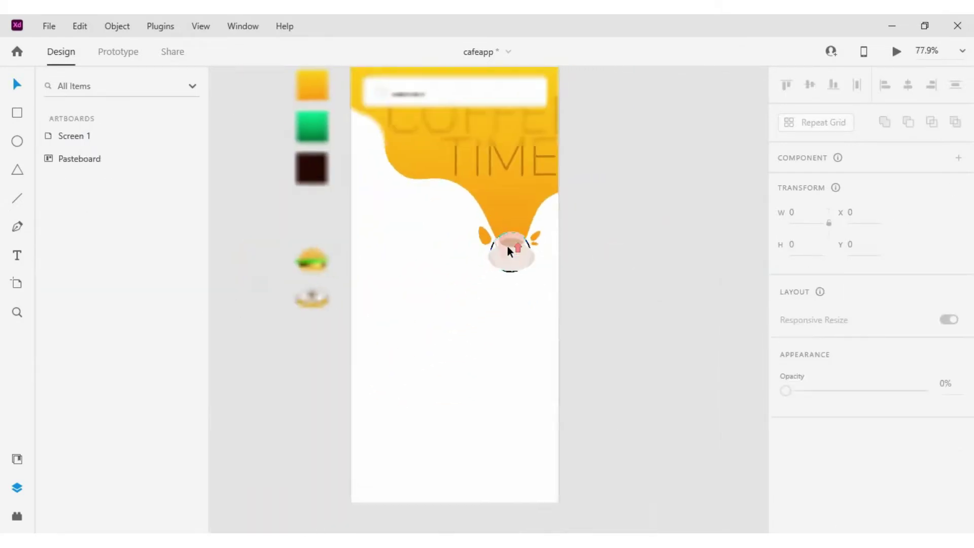
Rotate the drop left of the cup to -44° and fine-tune its position beside the rim, around X 219, Y 310.
{"action": "scroll", "coordinate": [507, 247], "scroll_direction": "up", "scroll_amount": 6}
{"action": "double_click", "coordinate": [417, 208]}
{"action": "left_click_drag", "start_coordinate": [445, 227], "coordinate": [451, 210]}
{"action": "left_click_drag", "start_coordinate": [412, 198], "coordinate": [409, 197]}
{"action": "scroll", "coordinate": [422, 202], "scroll_direction": "down", "scroll_amount": 4}
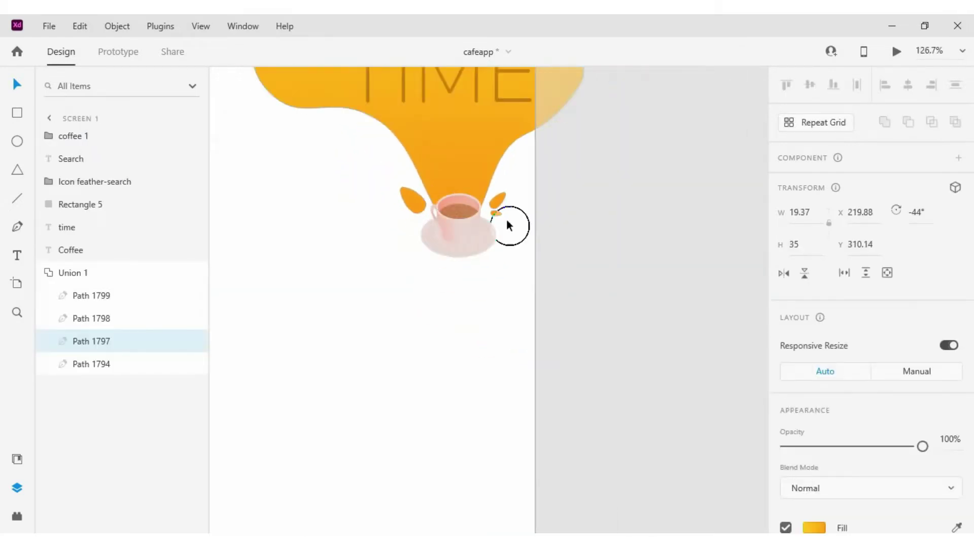
{"action": "key", "text": "Left"}
{"action": "key", "text": "Left"}
{"action": "key", "text": "Down"}
{"action": "key", "text": "Down"}
{"action": "key", "text": "Right"}
{"action": "left_click", "coordinate": [639, 206]}
Try moving the drop left of the cup up beneath the drip's slope, around X 193, Y 251.
{"action": "scroll", "coordinate": [631, 218], "scroll_direction": "up", "scroll_amount": 2}
{"action": "scroll", "coordinate": [629, 221], "scroll_direction": "down", "scroll_amount": 3}
{"action": "scroll", "coordinate": [565, 234], "scroll_direction": "up", "scroll_amount": 2}
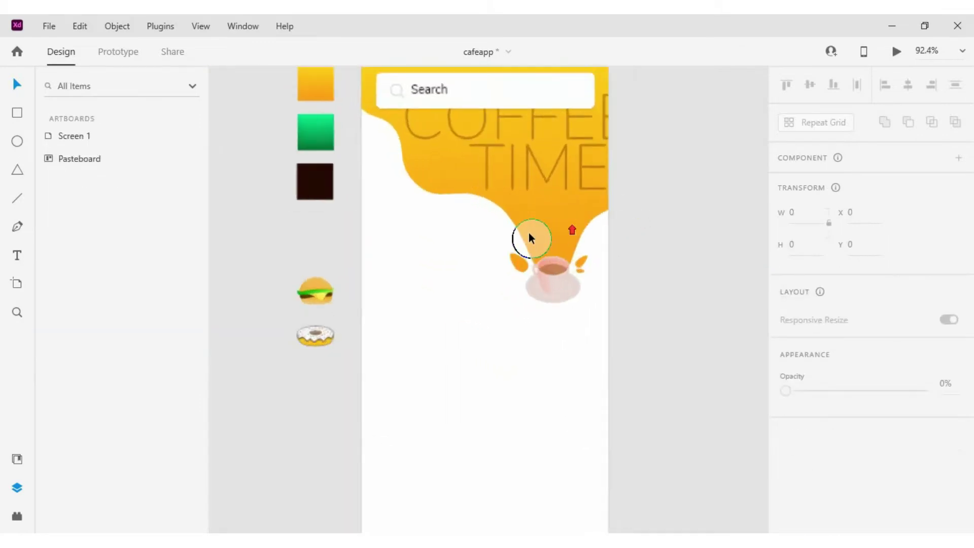
{"action": "scroll", "coordinate": [529, 238], "scroll_direction": "up", "scroll_amount": 1}
{"action": "left_click_drag", "start_coordinate": [518, 262], "coordinate": [496, 226]}
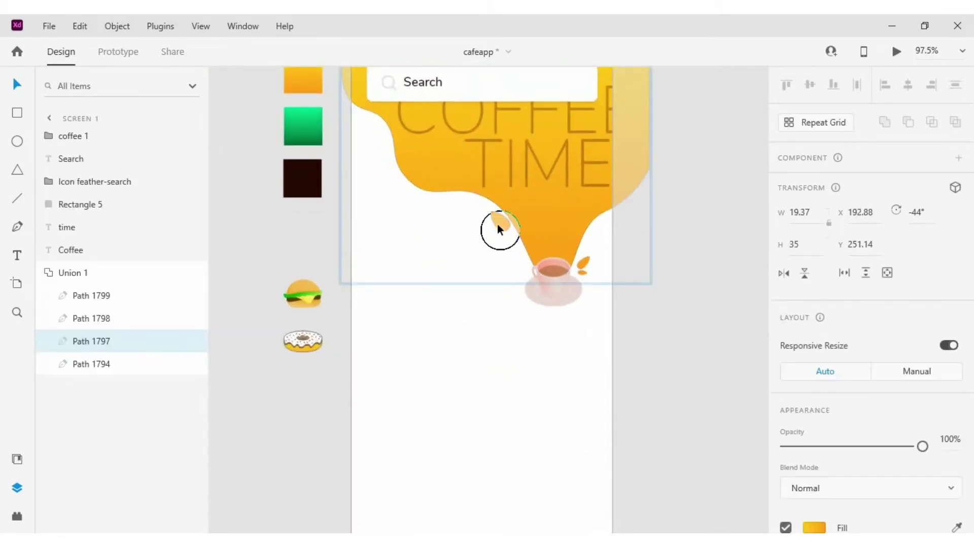
{"action": "left_click", "coordinate": [650, 286]}
{"action": "scroll", "coordinate": [554, 245], "scroll_direction": "up", "scroll_amount": 3}
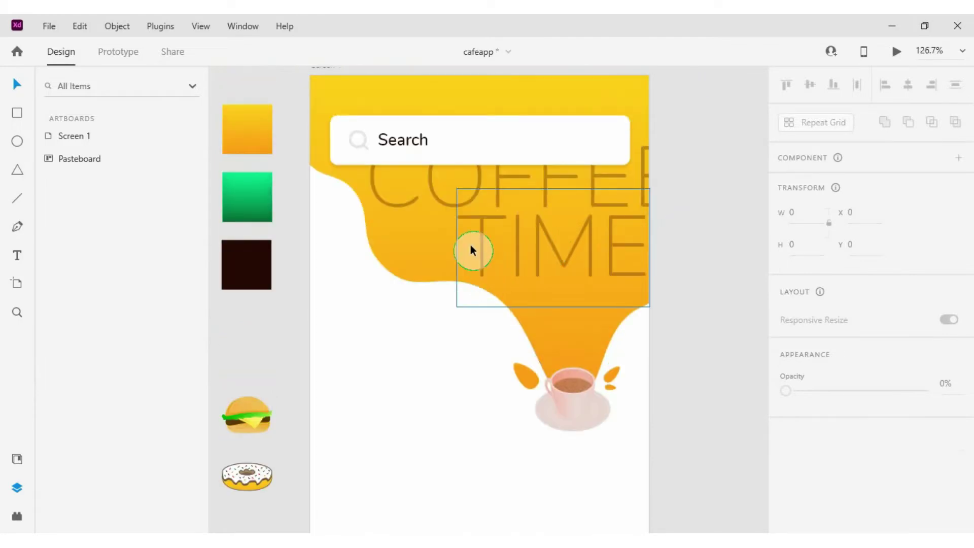
Duplicate the Search text into the white area at X 22, Y 262 and change the copy to "Coffee".
{"action": "left_click_drag", "start_coordinate": [410, 145], "coordinate": [343, 327]}
{"action": "double_click", "coordinate": [344, 326]}
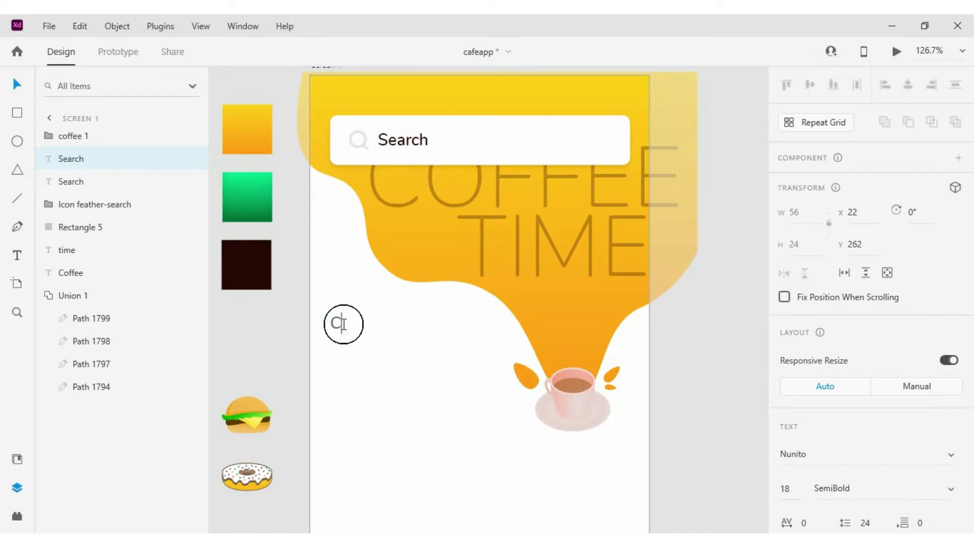
{"action": "key", "text": "Escape"}
Duplicate the small Coffee text directly below at Y 286 and change the copy to "Menu".
{"action": "left_click_drag", "start_coordinate": [343, 323], "coordinate": [342, 345], "text": "alt"}
{"action": "double_click", "coordinate": [342, 344]}
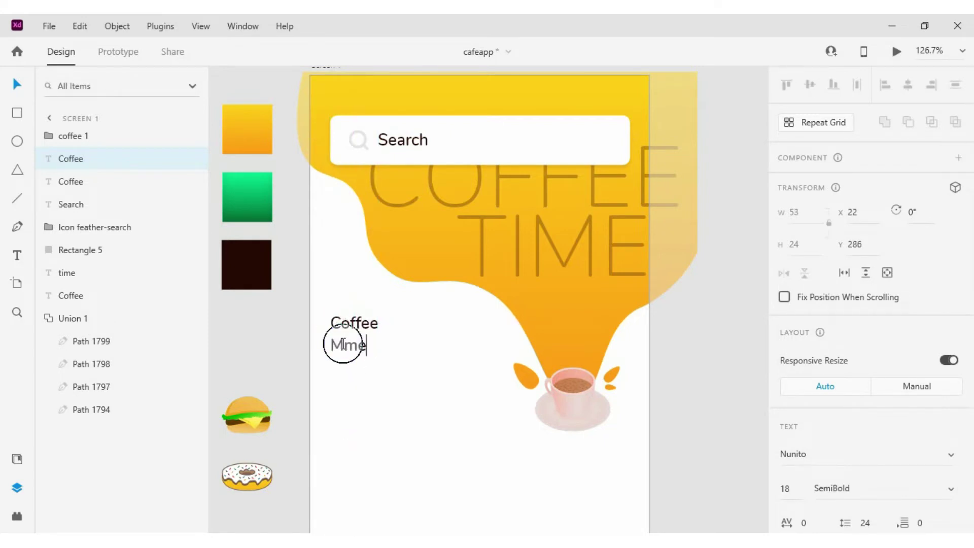
{"action": "type", "text": "u"}
{"action": "left_click", "coordinate": [376, 319]}
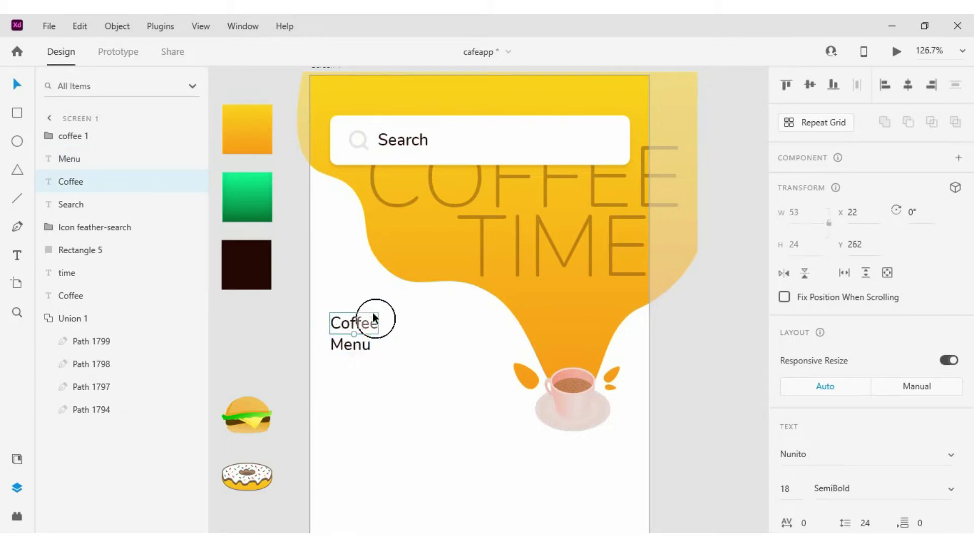
Set the small Coffee title text to size 22 and Bold weight.
{"action": "scroll", "coordinate": [862, 254], "scroll_direction": "down", "scroll_amount": 3}
{"action": "left_click", "coordinate": [793, 277]}
{"action": "type", "text": "22"}
{"action": "key", "text": "Tab"}
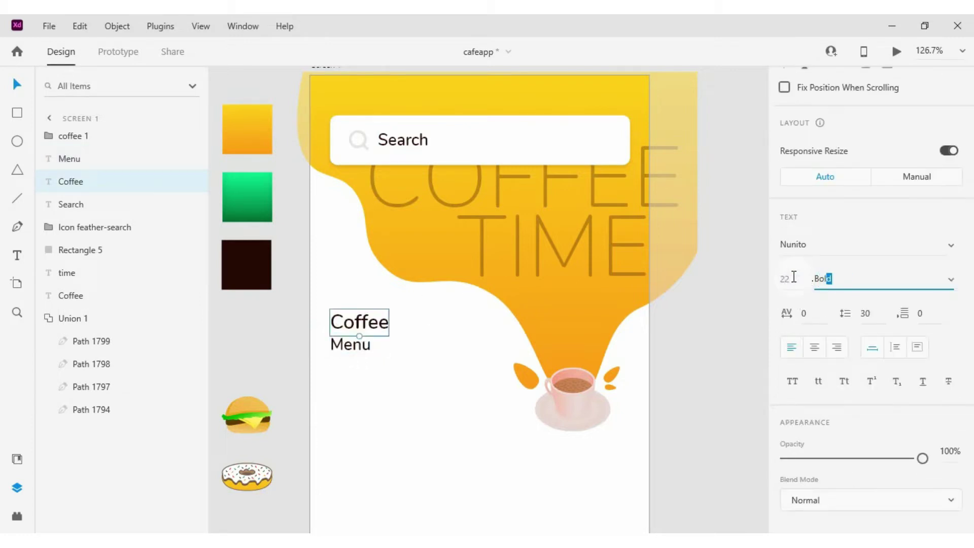
Set the Menu text to size 58 with Black weight and move it down below the Coffee text.
{"action": "left_click", "coordinate": [363, 348]}
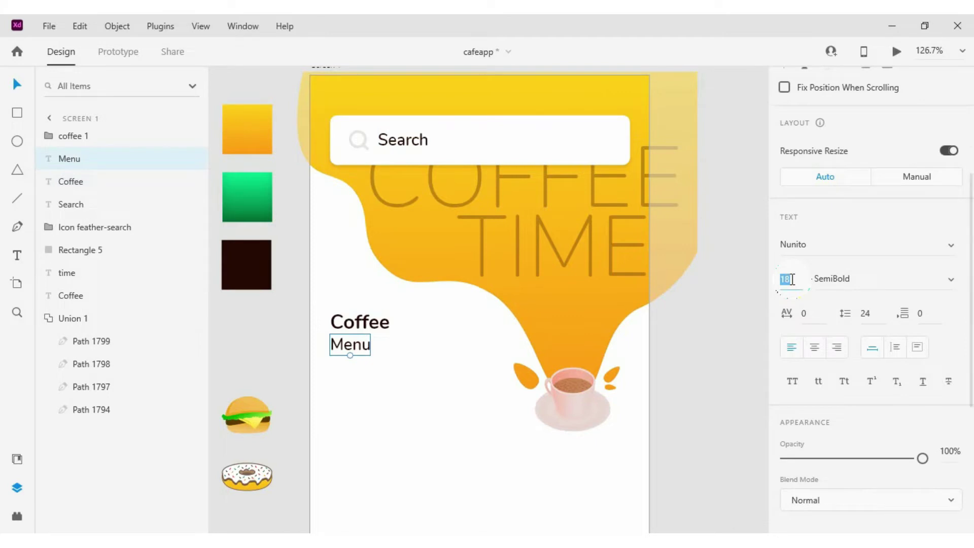
{"action": "type", "text": "58"}
{"action": "key", "text": "Tab"}
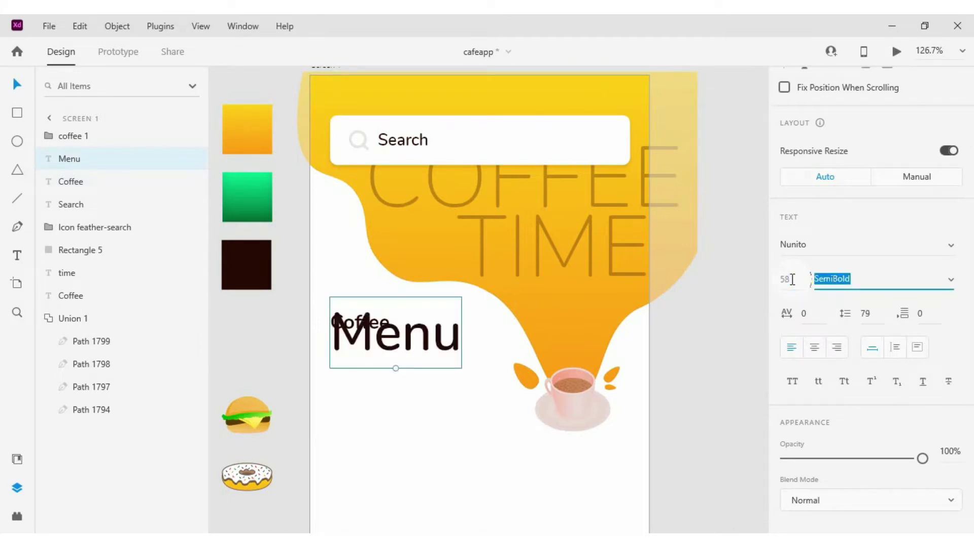
{"action": "type", "text": "Black"}
{"action": "key", "text": "Return"}
{"action": "left_click_drag", "start_coordinate": [406, 347], "coordinate": [406, 365]}
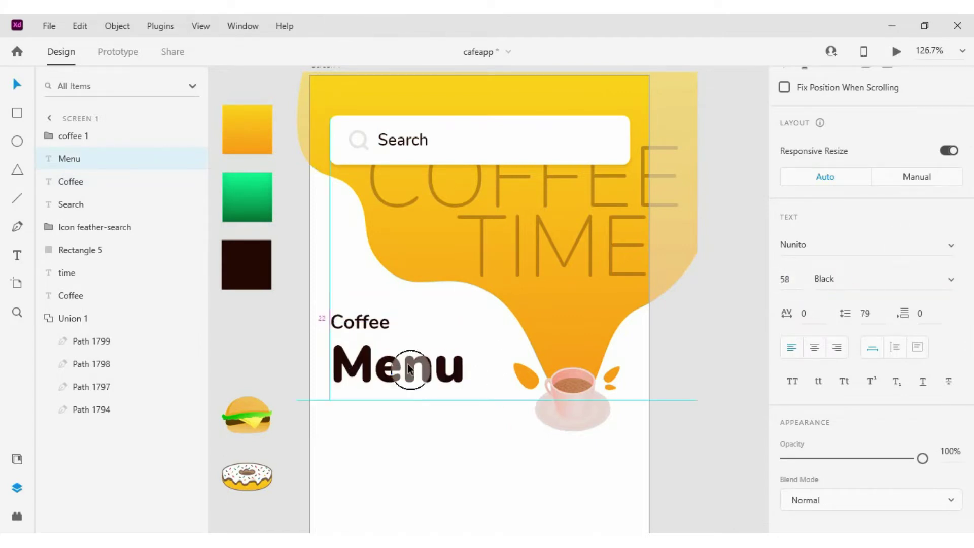
Tighten the gap between Coffee and Menu, and change the large word to lowercase "menu".
{"action": "scroll", "coordinate": [406, 361], "scroll_direction": "down", "scroll_amount": 3}
{"action": "scroll", "coordinate": [408, 372], "scroll_direction": "up", "scroll_amount": 1}
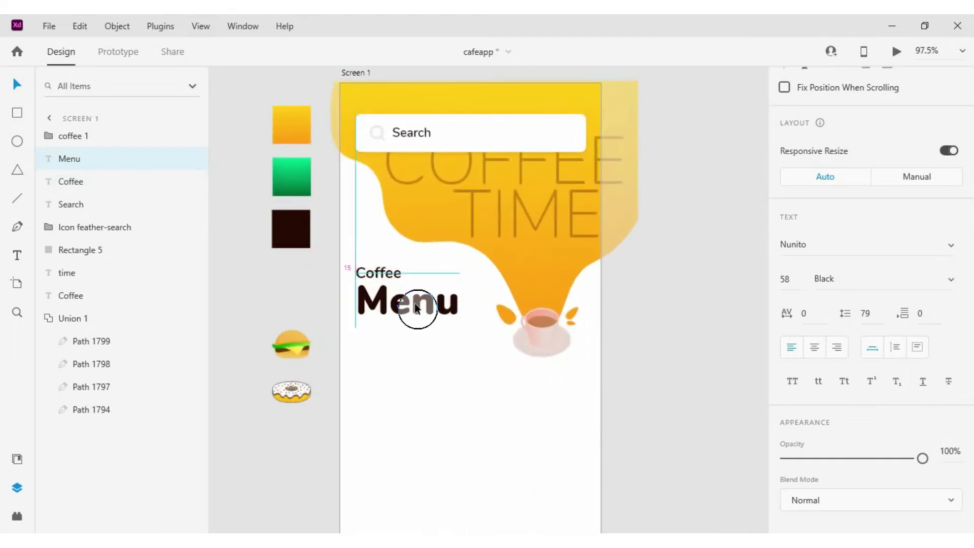
{"action": "scroll", "coordinate": [416, 308], "scroll_direction": "down", "scroll_amount": 3}
{"action": "scroll", "coordinate": [402, 328], "scroll_direction": "up", "scroll_amount": 2}
{"action": "double_click", "coordinate": [402, 278]}
{"action": "left_click_drag", "start_coordinate": [402, 278], "coordinate": [342, 280]}
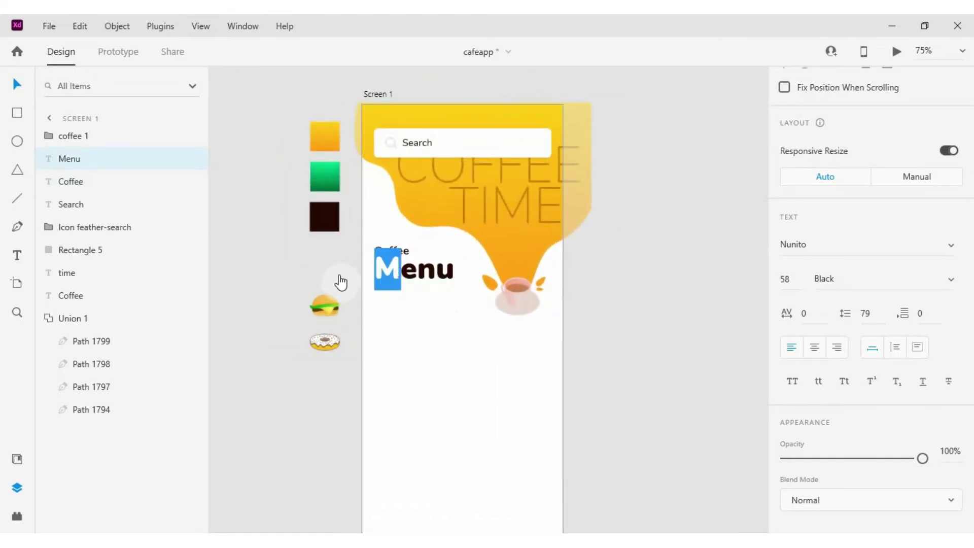
{"action": "type", "text": "m"}
{"action": "key", "text": "Escape"}
{"action": "scroll", "coordinate": [397, 285], "scroll_direction": "up", "scroll_amount": 3}
{"action": "double_click", "coordinate": [358, 210]}
{"action": "left_click", "coordinate": [359, 207]}
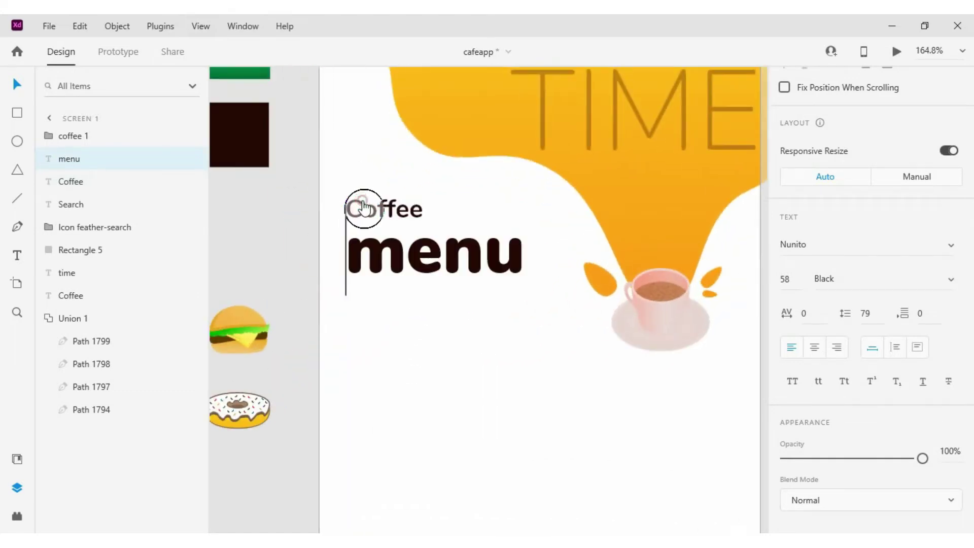
{"action": "key", "text": "Escape"}
{"action": "scroll", "coordinate": [410, 266], "scroll_direction": "down", "scroll_amount": 3}
{"action": "left_click", "coordinate": [560, 248]}
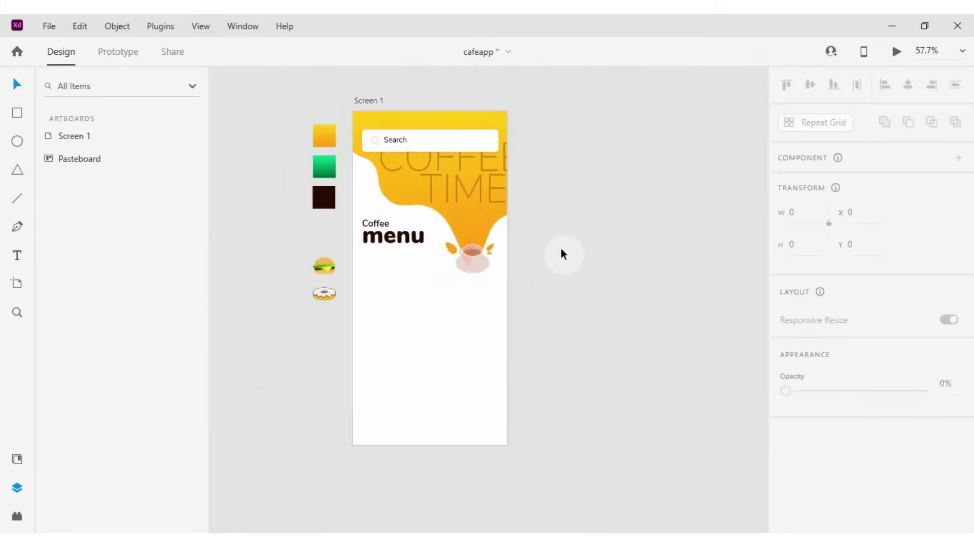
Move the menu text down slightly to Y 267 beneath the Coffee text.
{"action": "left_click", "coordinate": [400, 244]}
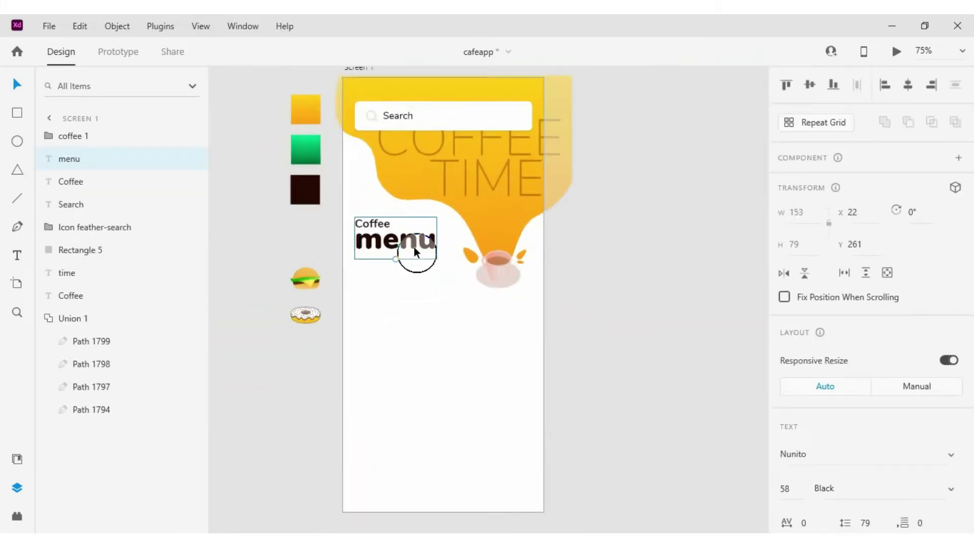
{"action": "scroll", "coordinate": [411, 289], "scroll_direction": "up", "scroll_amount": 2}
{"action": "left_click", "coordinate": [351, 178]}
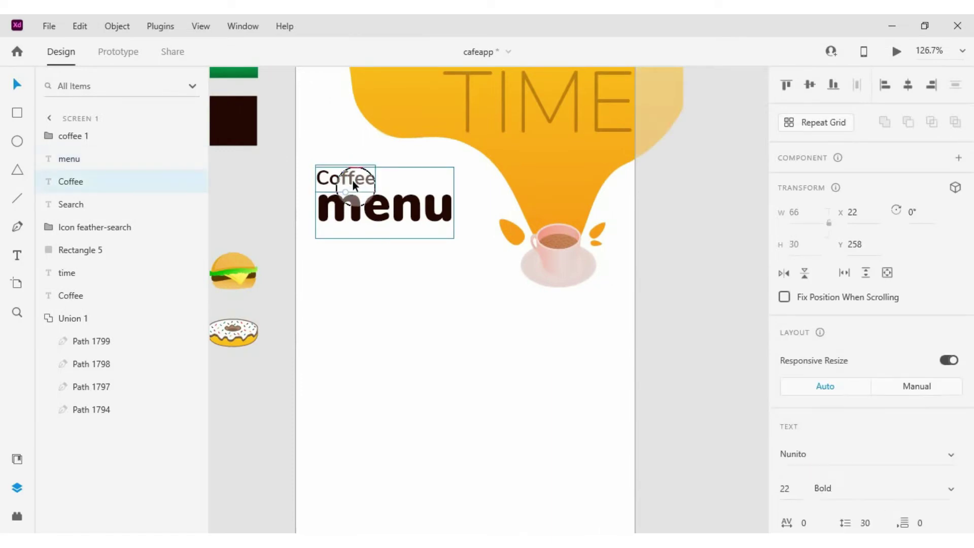
{"action": "left_click", "coordinate": [348, 203]}
{"action": "scroll", "coordinate": [895, 400], "scroll_direction": "down", "scroll_amount": 4}
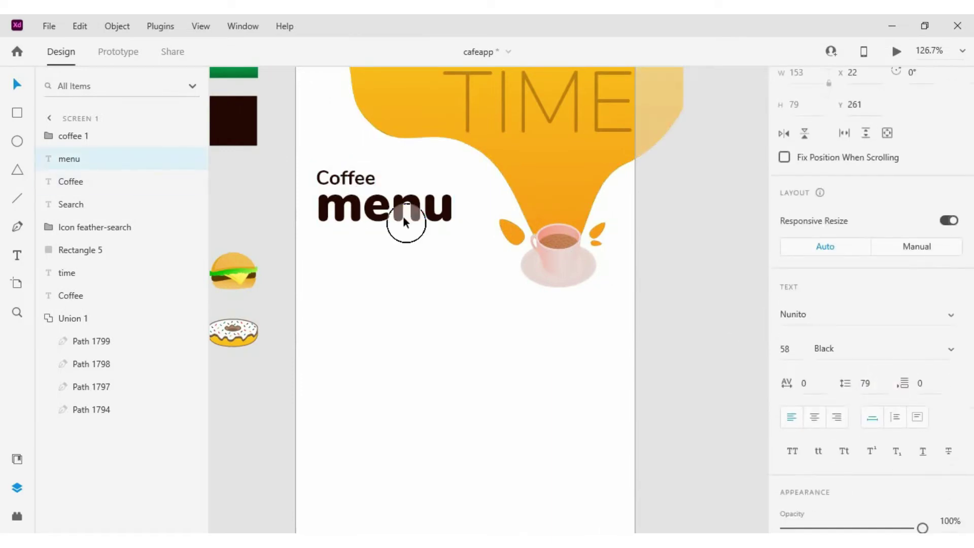
{"action": "left_click", "coordinate": [354, 178]}
{"action": "left_click", "coordinate": [372, 215], "text": "shift"}
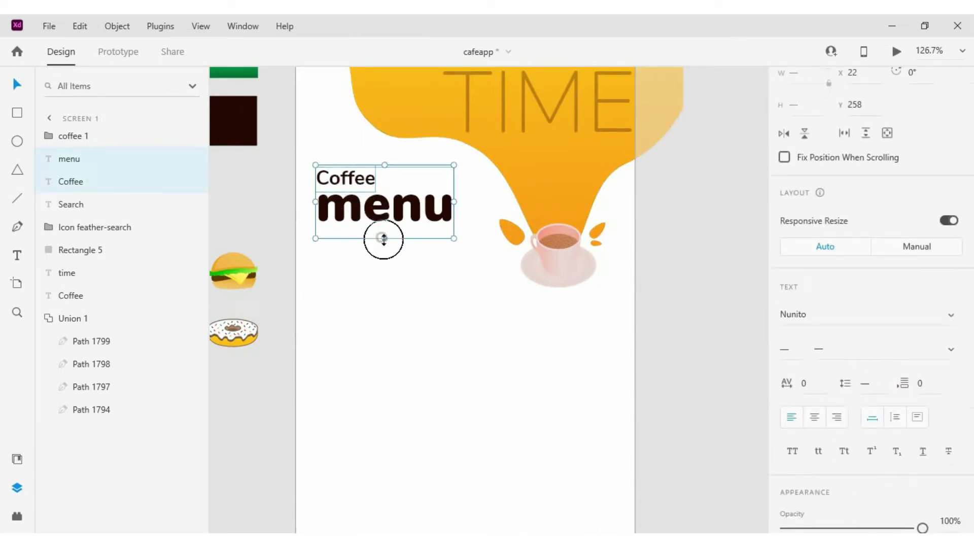
{"action": "left_click", "coordinate": [383, 248]}
{"action": "left_click", "coordinate": [384, 221]}
{"action": "scroll", "coordinate": [384, 221], "scroll_direction": "down", "scroll_amount": 2}
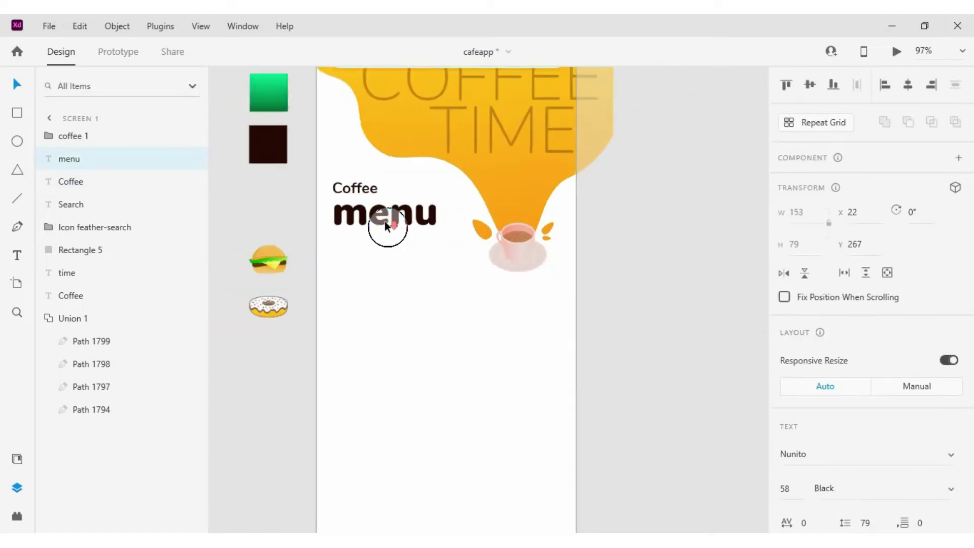
{"action": "scroll", "coordinate": [384, 221], "scroll_direction": "down", "scroll_amount": 1}
{"action": "scroll", "coordinate": [943, 365], "scroll_direction": "down", "scroll_amount": 4}
{"action": "left_click", "coordinate": [541, 298]}
{"action": "scroll", "coordinate": [420, 210], "scroll_direction": "up", "scroll_amount": 2}
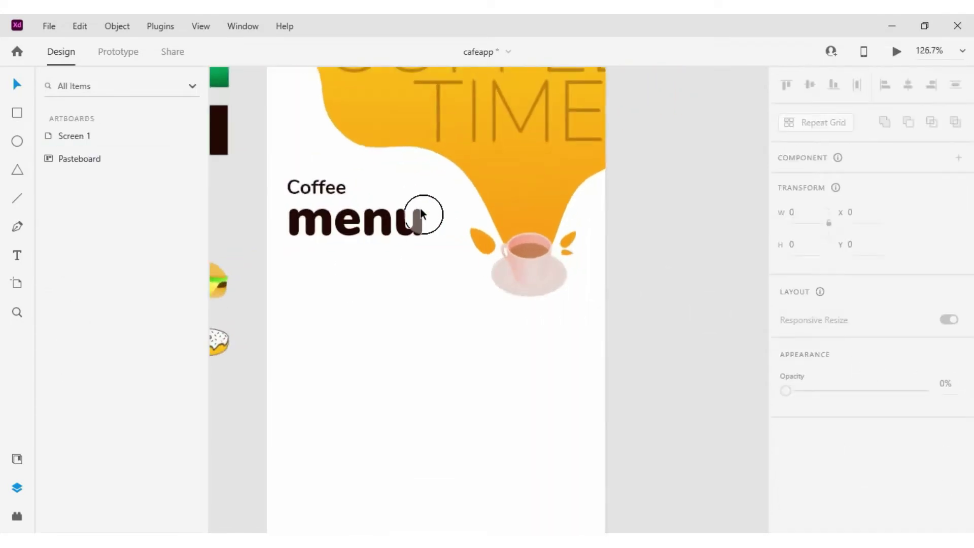
Move the Coffee and menu texts down together, placing menu at X 21, Y 280.
{"action": "left_click", "coordinate": [321, 190]}
{"action": "left_click", "coordinate": [324, 176]}
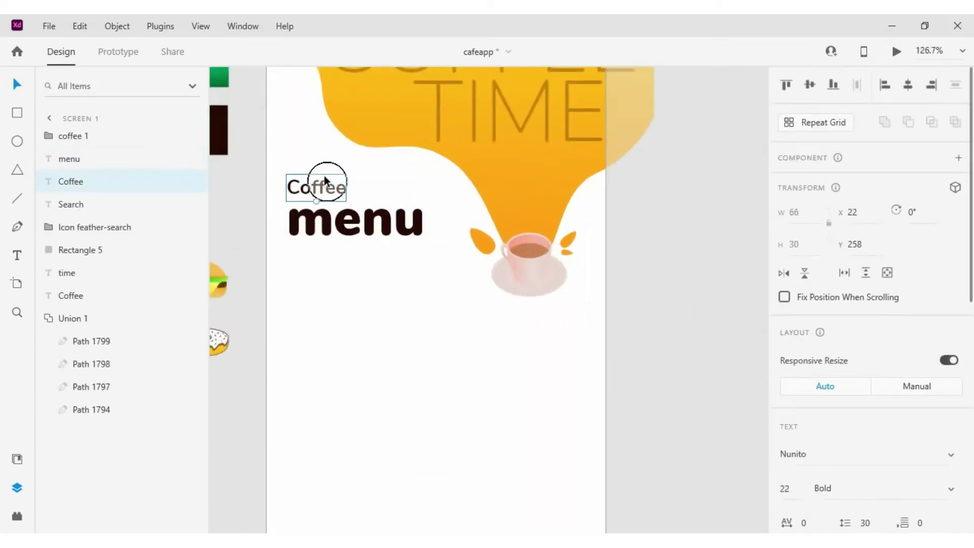
{"action": "scroll", "coordinate": [406, 276], "scroll_direction": "down", "scroll_amount": 1}
{"action": "scroll", "coordinate": [406, 276], "scroll_direction": "down", "scroll_amount": 2}
{"action": "left_click", "coordinate": [352, 215]}
{"action": "left_click_drag", "start_coordinate": [312, 211], "coordinate": [375, 243]}
{"action": "left_click", "coordinate": [463, 223], "text": "shift"}
{"action": "left_click", "coordinate": [587, 229]}
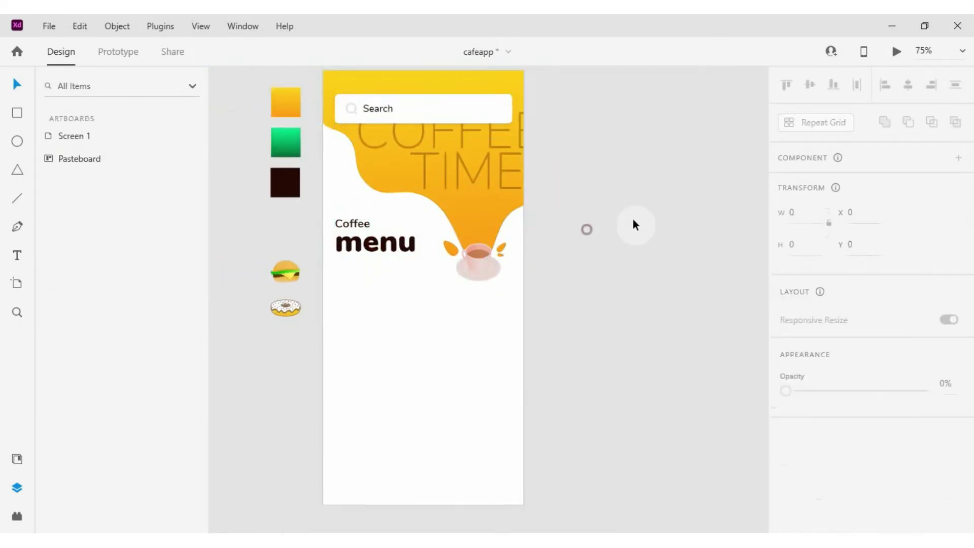
Duplicate the Search text into the white area below the title at X 22, Y 421.
{"action": "left_click_drag", "start_coordinate": [377, 108], "coordinate": [363, 288]}
{"action": "scroll", "coordinate": [351, 312], "scroll_direction": "up", "scroll_amount": 5}
{"action": "left_click", "coordinate": [387, 174]}
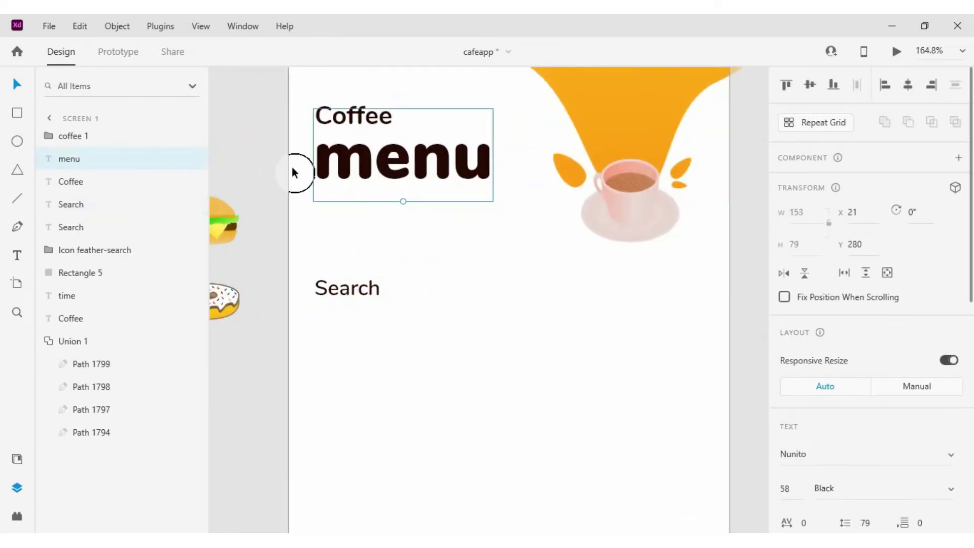
{"action": "left_click", "coordinate": [450, 265]}
{"action": "left_click", "coordinate": [350, 299]}
{"action": "scroll", "coordinate": [375, 297], "scroll_direction": "up", "scroll_amount": 8}
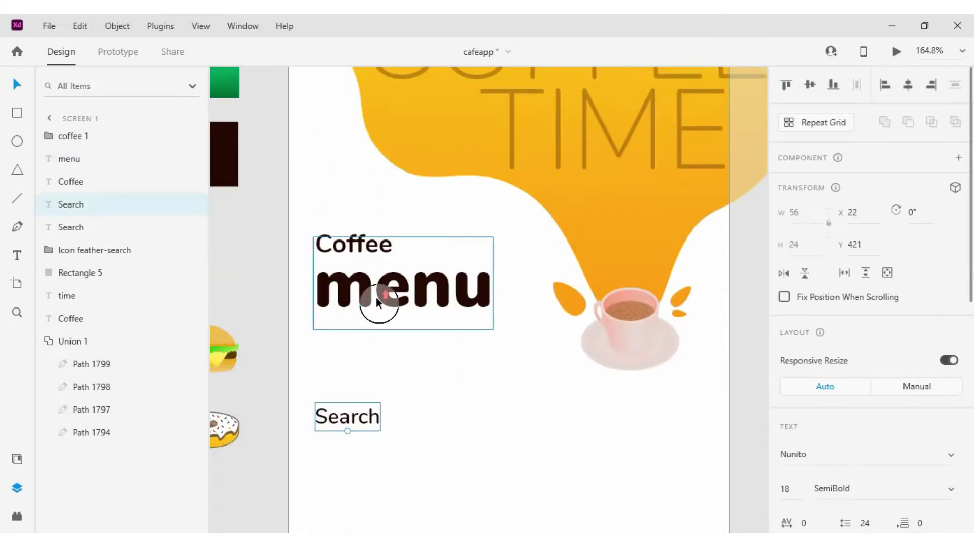
Set the search bar rectangle's width to 333 and shift the search icon and label left to X 41.18.
{"action": "left_click", "coordinate": [336, 233]}
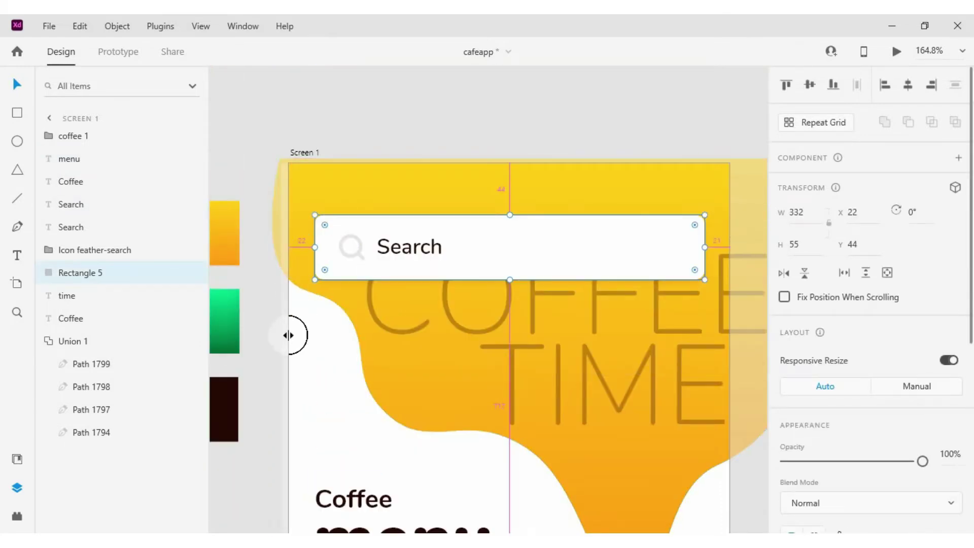
{"action": "left_click", "coordinate": [804, 212]}
{"action": "type", "text": "333"}
{"action": "key", "text": "Return"}
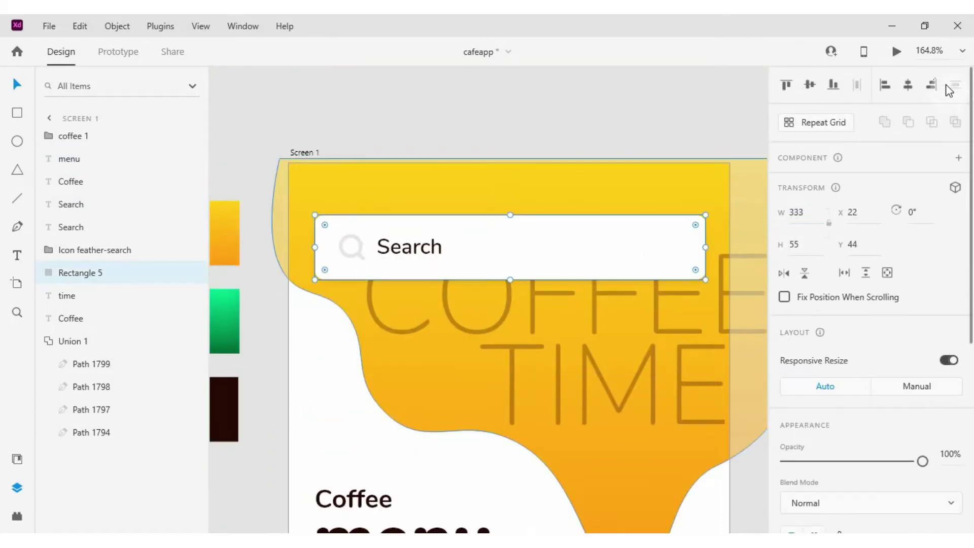
{"action": "left_click", "coordinate": [359, 245]}
{"action": "left_click", "coordinate": [409, 245], "text": "shift"}
{"action": "scroll", "coordinate": [421, 240], "scroll_direction": "down", "scroll_amount": 5}
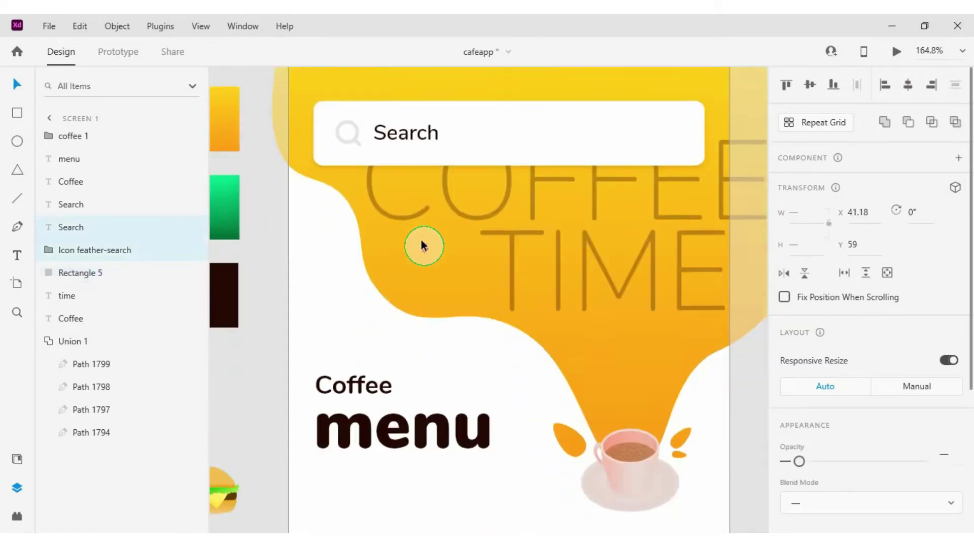
Align the duplicated Search text with the menu title at X 21.
{"action": "left_click", "coordinate": [319, 391]}
{"action": "left_click", "coordinate": [433, 263]}
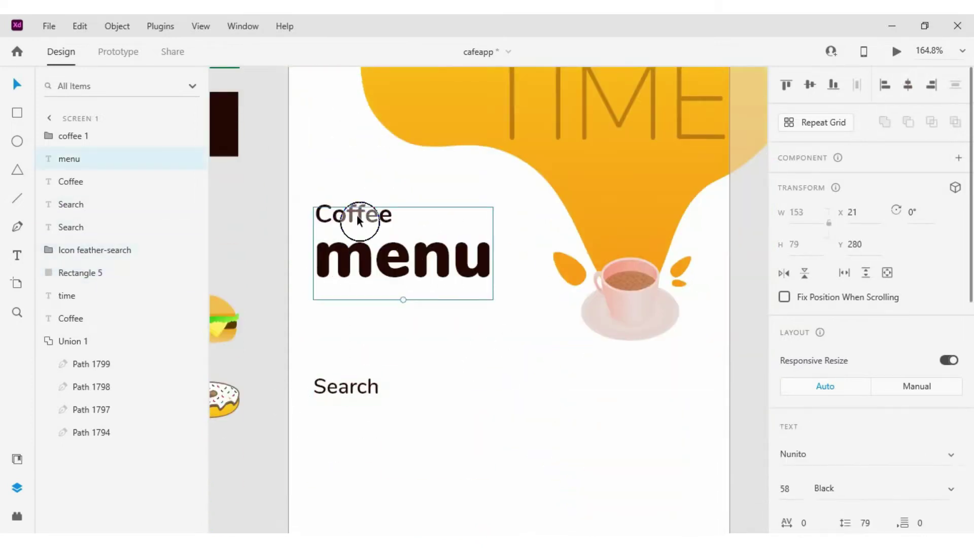
{"action": "left_click", "coordinate": [406, 298]}
{"action": "scroll", "coordinate": [406, 298], "scroll_direction": "down", "scroll_amount": 5}
{"action": "left_click", "coordinate": [383, 278]}
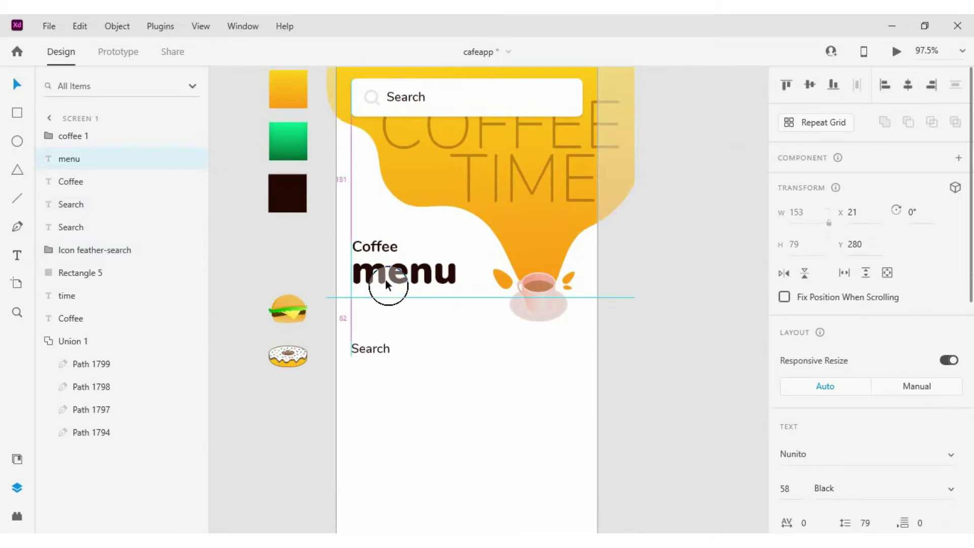
{"action": "left_click", "coordinate": [388, 244]}
{"action": "left_click", "coordinate": [432, 327]}
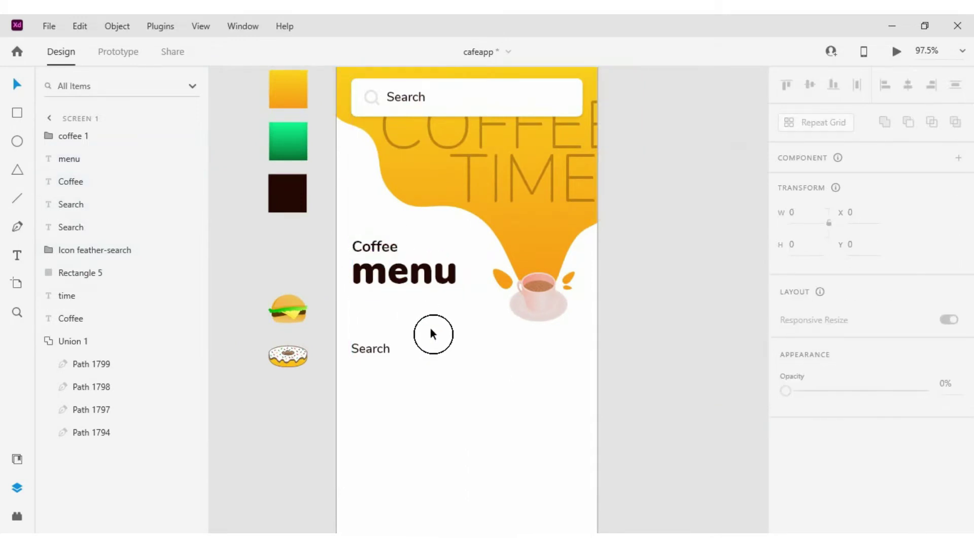
Change the duplicated Search text to "Espresso", set its weight to ExtraBold and move it down to Y 456.
{"action": "double_click", "coordinate": [375, 350]}
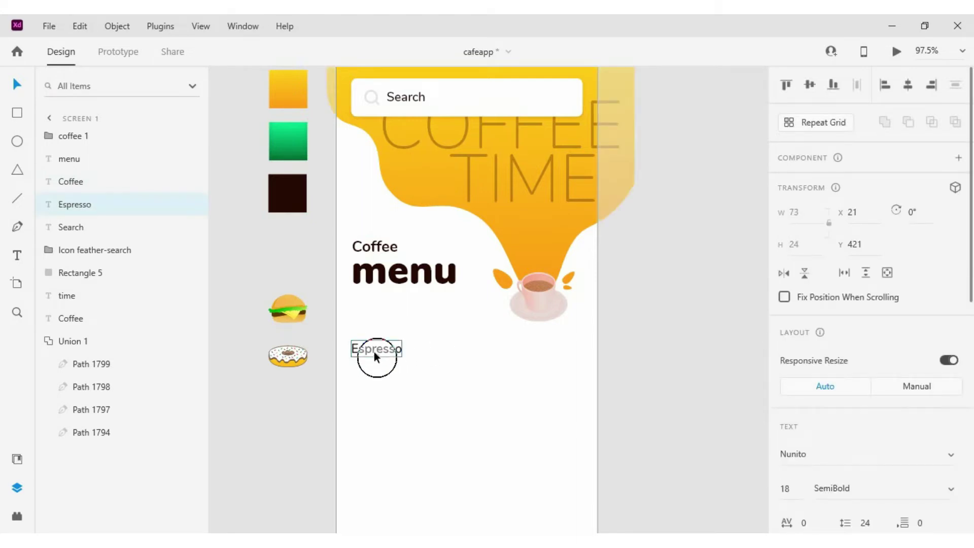
{"action": "scroll", "coordinate": [852, 348], "scroll_direction": "down", "scroll_amount": 3}
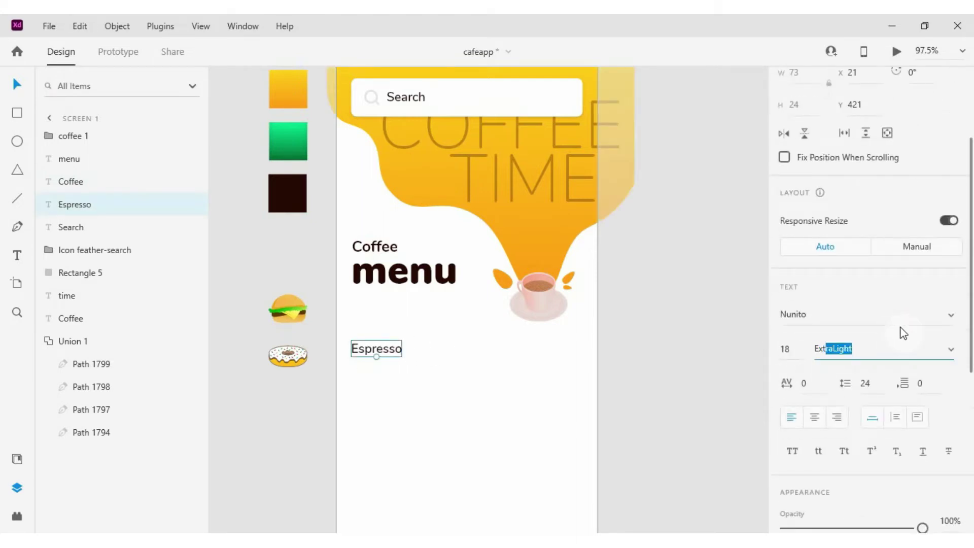
{"action": "scroll", "coordinate": [416, 343], "scroll_direction": "down", "scroll_amount": 2}
{"action": "scroll", "coordinate": [415, 343], "scroll_direction": "up", "scroll_amount": 3}
Duplicate the Espresso text across the same row at X 253, Y 456 and change the copy to "$1.99".
{"action": "left_click_drag", "start_coordinate": [415, 234], "coordinate": [598, 257]}
{"action": "scroll", "coordinate": [415, 266], "scroll_direction": "down", "scroll_amount": 3}
{"action": "scroll", "coordinate": [385, 262], "scroll_direction": "up", "scroll_amount": 3}
{"action": "double_click", "coordinate": [617, 252]}
{"action": "type", "text": "$1.99"}
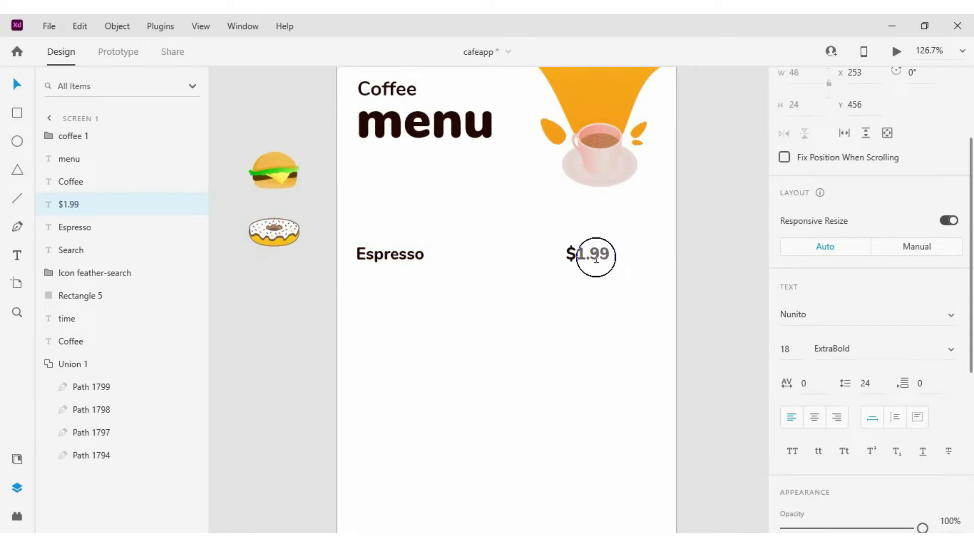
Make the "99" in the price superscript and move the price further toward the artboard's right edge.
{"action": "left_click_drag", "start_coordinate": [596, 259], "coordinate": [635, 268]}
{"action": "scroll", "coordinate": [912, 350], "scroll_direction": "down", "scroll_amount": 4}
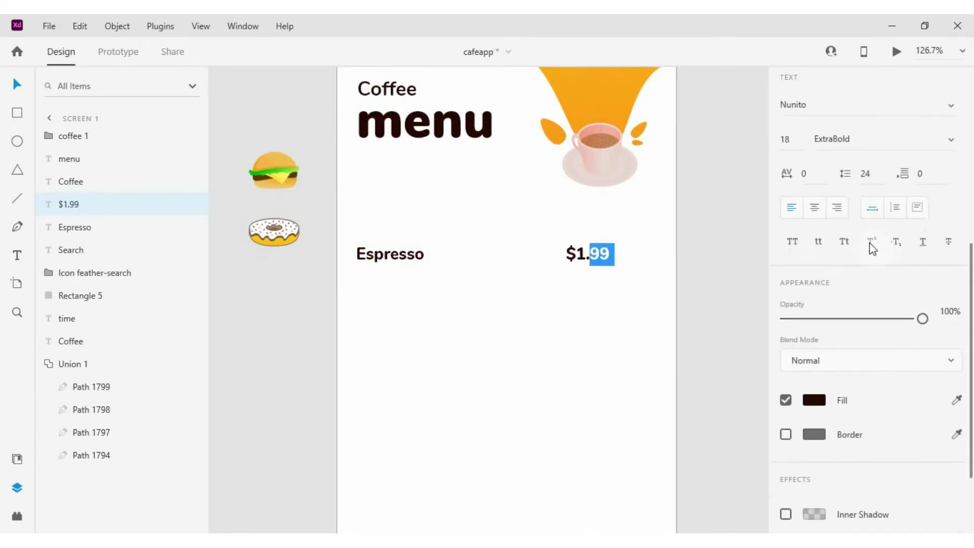
{"action": "left_click", "coordinate": [698, 278]}
{"action": "left_click_drag", "start_coordinate": [597, 254], "coordinate": [614, 252]}
Repeat the Espresso and price row as a grid of four rows at Y 456, 531, 606 and 681, then ungroup it.
{"action": "left_click", "coordinate": [410, 264], "text": "shift"}
{"action": "scroll", "coordinate": [439, 215], "scroll_direction": "down", "scroll_amount": 4}
{"action": "scroll", "coordinate": [427, 236], "scroll_direction": "up", "scroll_amount": 3}
{"action": "left_click", "coordinate": [814, 125]}
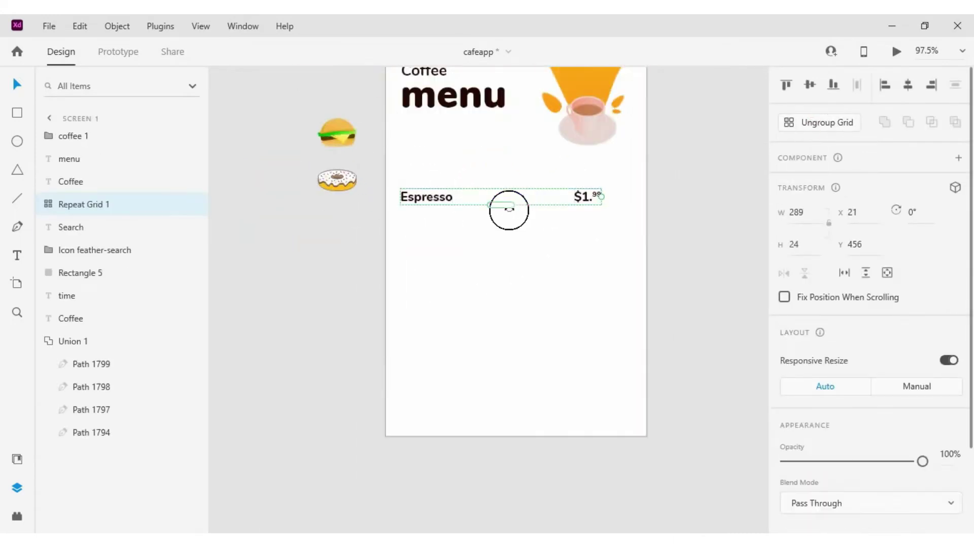
{"action": "left_click_drag", "start_coordinate": [508, 209], "coordinate": [506, 331]}
{"action": "left_click", "coordinate": [824, 133]}
Change the second row's item name to "Double Espresso".
{"action": "left_click", "coordinate": [467, 248]}
{"action": "double_click", "coordinate": [437, 250]}
{"action": "double_click", "coordinate": [436, 250]}
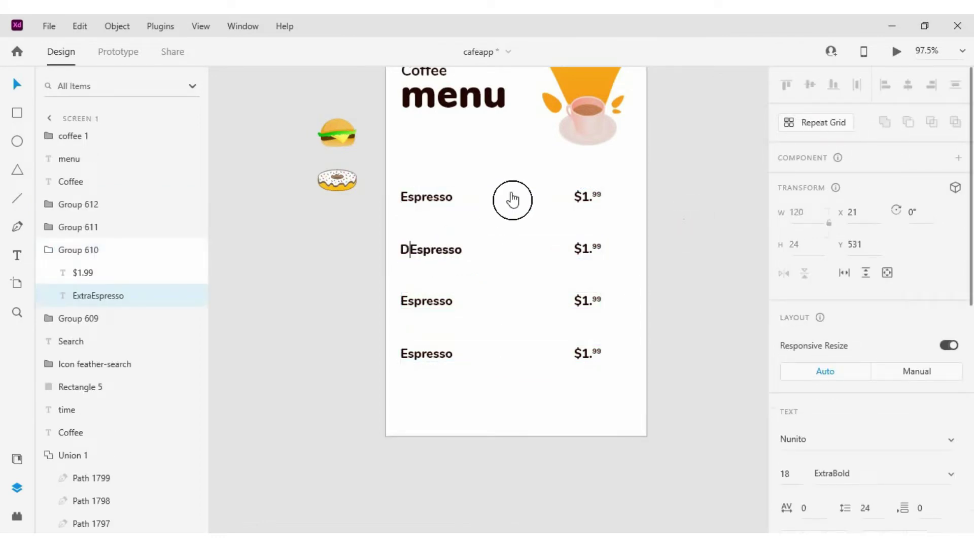
{"action": "key", "text": "Escape"}
Change the third row's item name to "Coffee Latte".
{"action": "left_click", "coordinate": [430, 303]}
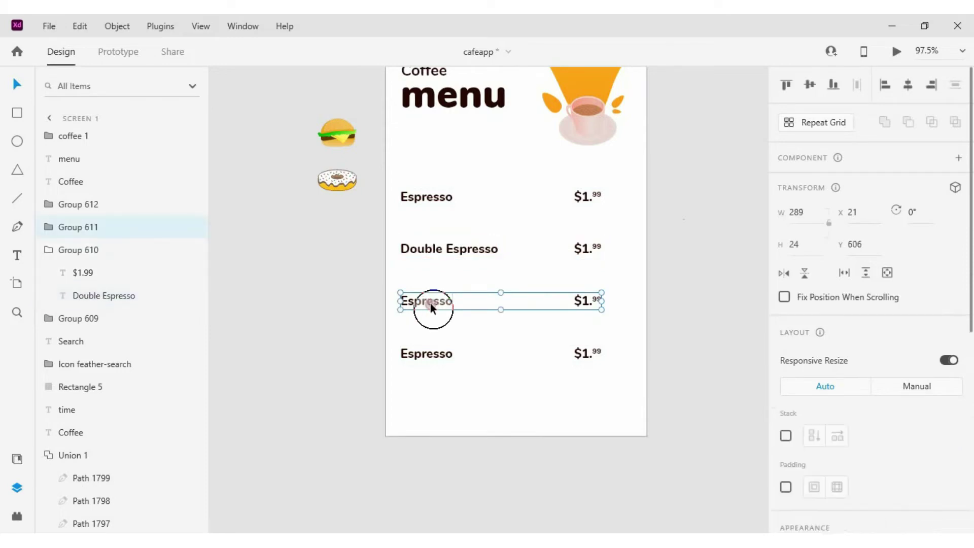
{"action": "double_click", "coordinate": [431, 302]}
{"action": "type", "text": "Coffee Latte"}
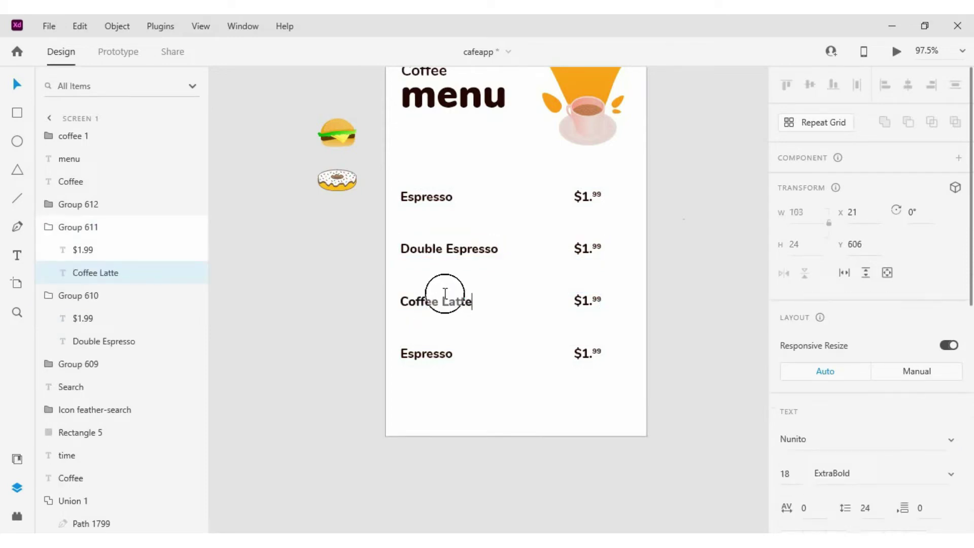
{"action": "key", "text": "Escape"}
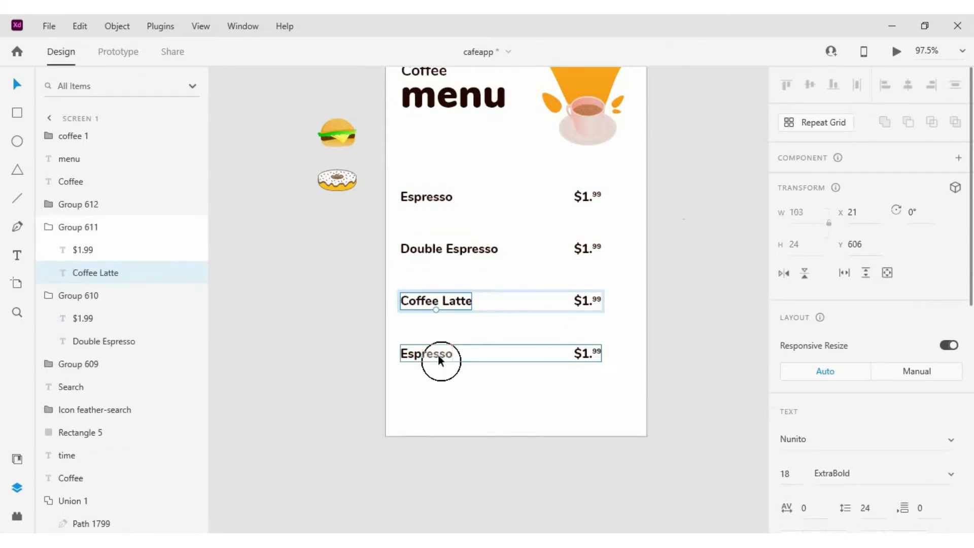
Change the fourth row's item name to "Cold Coffee".
{"action": "left_click", "coordinate": [437, 354]}
{"action": "double_click", "coordinate": [437, 354]}
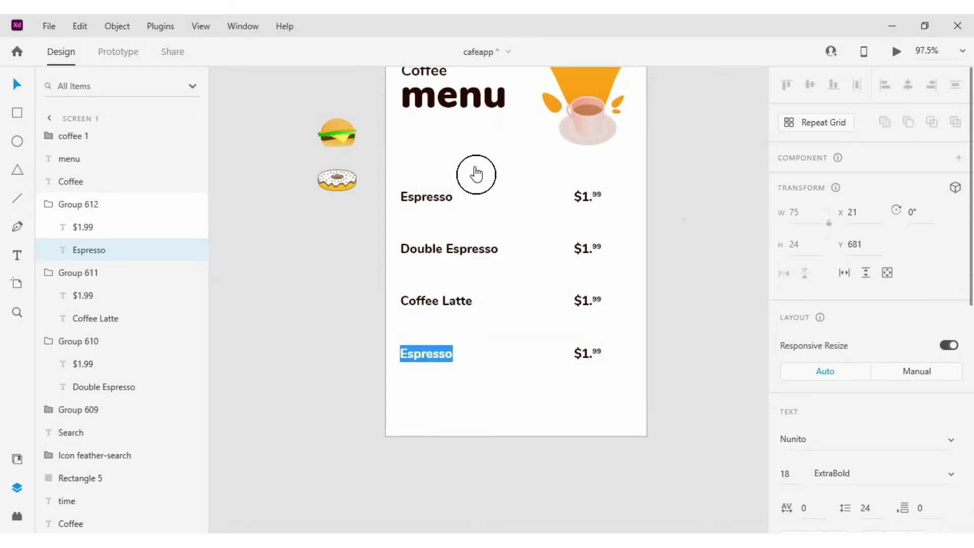
{"action": "scroll", "coordinate": [476, 174], "scroll_direction": "up", "scroll_amount": 1}
{"action": "key", "text": "BackSpace"}
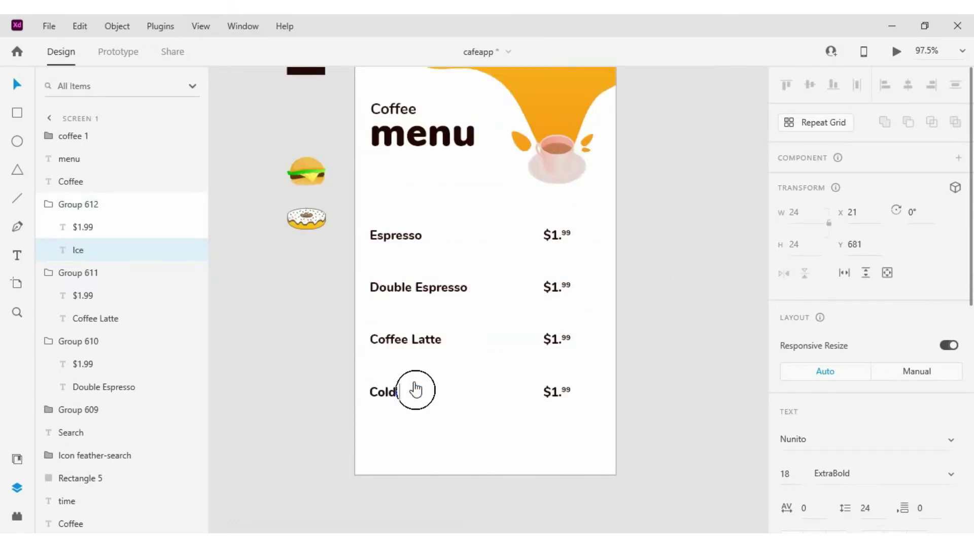
{"action": "key", "text": "Escape"}
Set the Cold Coffee price to $3.99, keeping the superscript cents.
{"action": "double_click", "coordinate": [558, 396]}
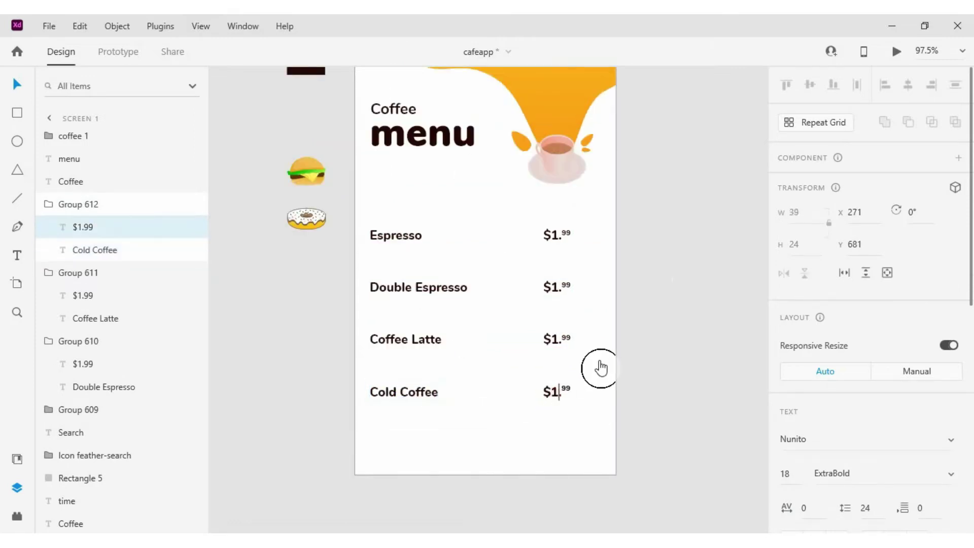
{"action": "key", "text": "BackSpace"}
{"action": "type", "text": "3"}
{"action": "key", "text": "Escape"}
Set the Coffee Latte and Double Espresso prices to $2.99 each.
{"action": "double_click", "coordinate": [556, 339]}
{"action": "type", "text": "2"}
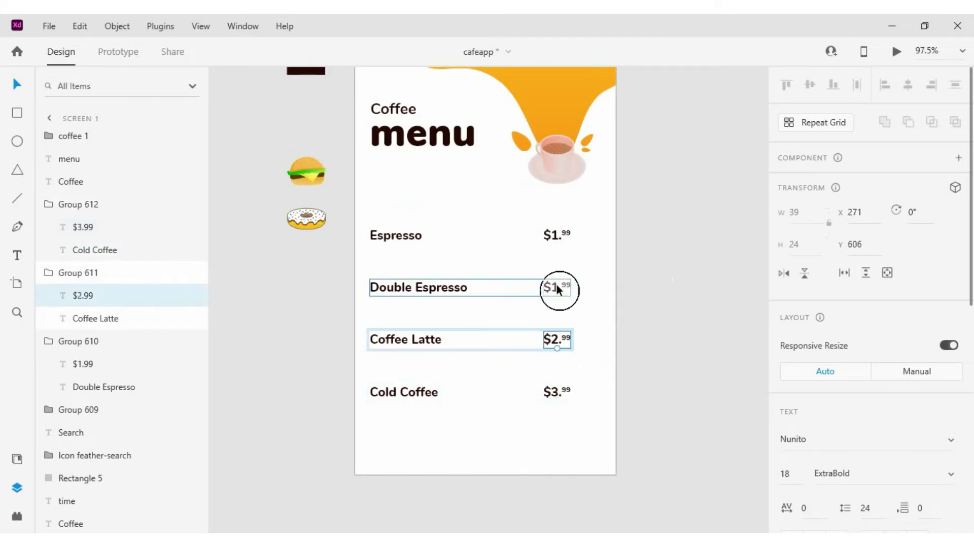
{"action": "double_click", "coordinate": [557, 287]}
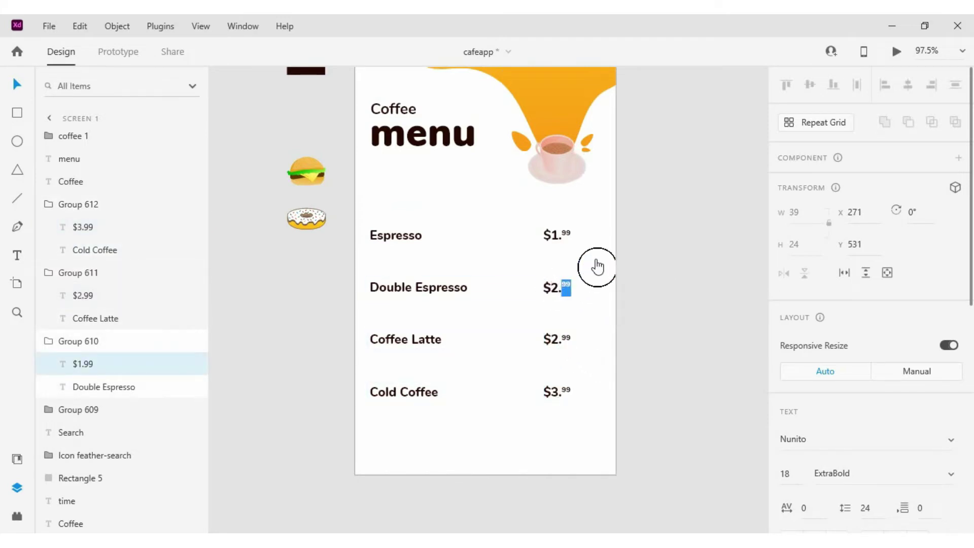
{"action": "key", "text": "Escape"}
{"action": "left_click", "coordinate": [662, 297]}
{"action": "scroll", "coordinate": [505, 313], "scroll_direction": "down", "scroll_amount": 1}
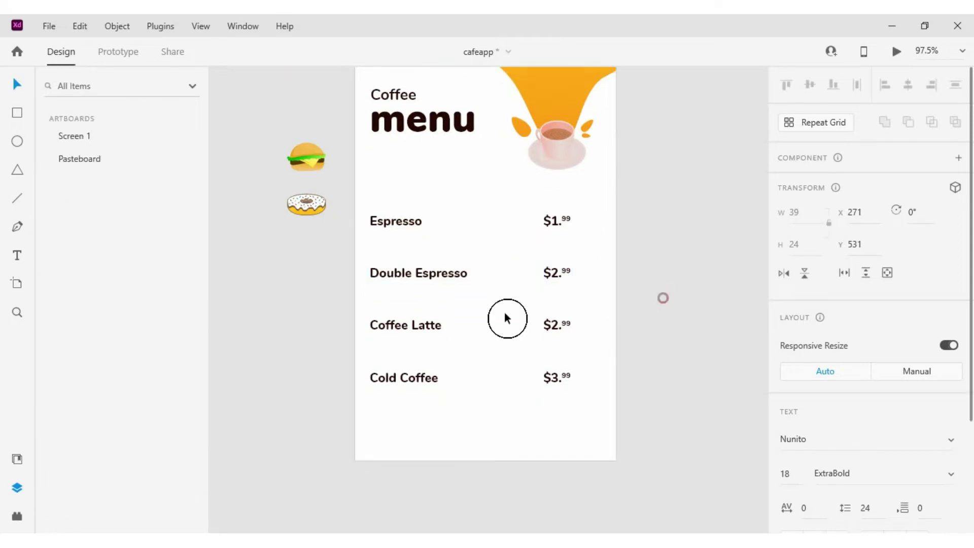
Move the burger and donut icons together from the pasteboard onto the artboard, below the Cold Coffee row.
{"action": "scroll", "coordinate": [505, 311], "scroll_direction": "down", "scroll_amount": 4}
{"action": "scroll", "coordinate": [520, 312], "scroll_direction": "up", "scroll_amount": 2}
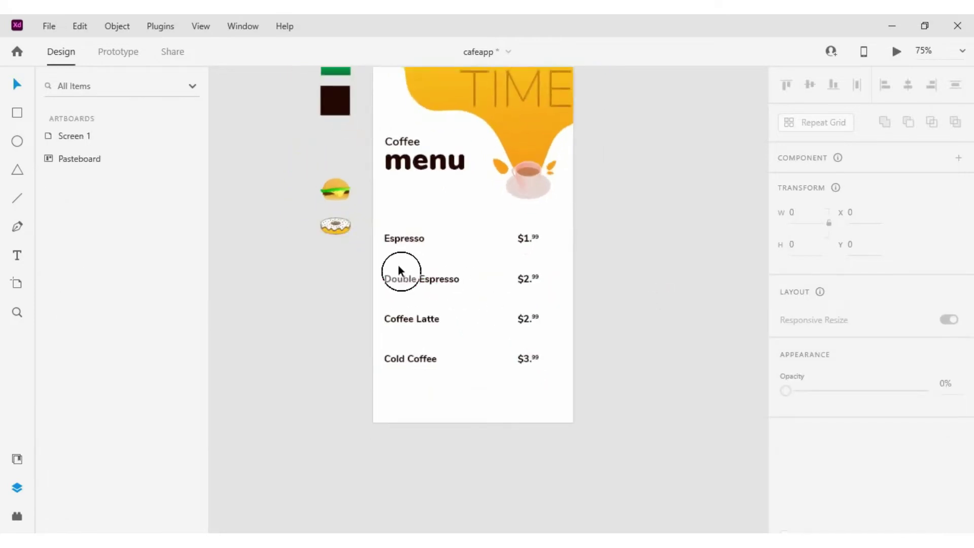
{"action": "left_click", "coordinate": [331, 193]}
{"action": "left_click", "coordinate": [337, 225], "text": "shift"}
{"action": "left_click_drag", "start_coordinate": [337, 224], "coordinate": [531, 399]}
{"action": "key", "text": "Escape"}
{"action": "left_click", "coordinate": [464, 406]}
Center the burger icon horizontally on the artboard at X 160, level with the donut.
{"action": "scroll", "coordinate": [449, 419], "scroll_direction": "up", "scroll_amount": 5}
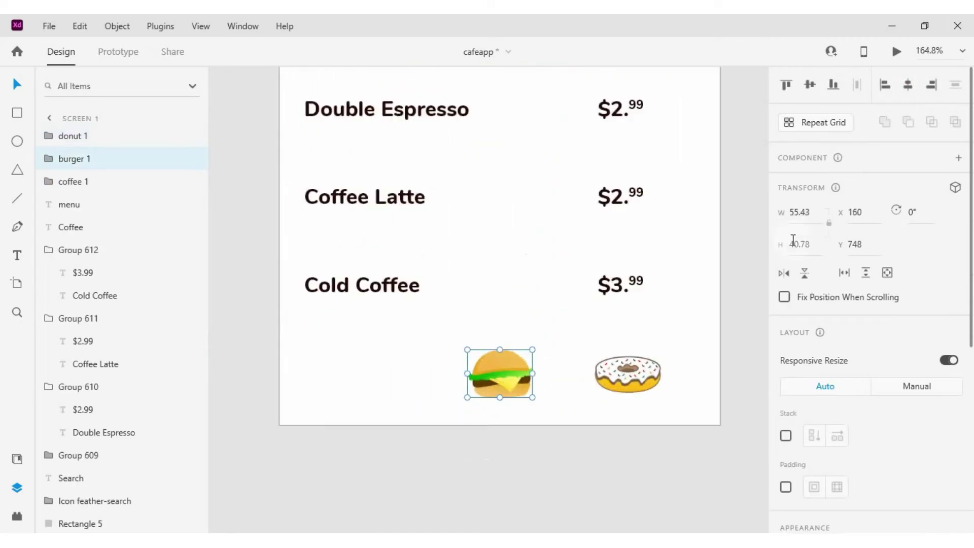
{"action": "left_click", "coordinate": [884, 85]}
{"action": "left_click", "coordinate": [907, 85]}
{"action": "scroll", "coordinate": [436, 347], "scroll_direction": "down", "scroll_amount": 1}
{"action": "left_click", "coordinate": [436, 347]}
{"action": "left_click", "coordinate": [500, 361]}
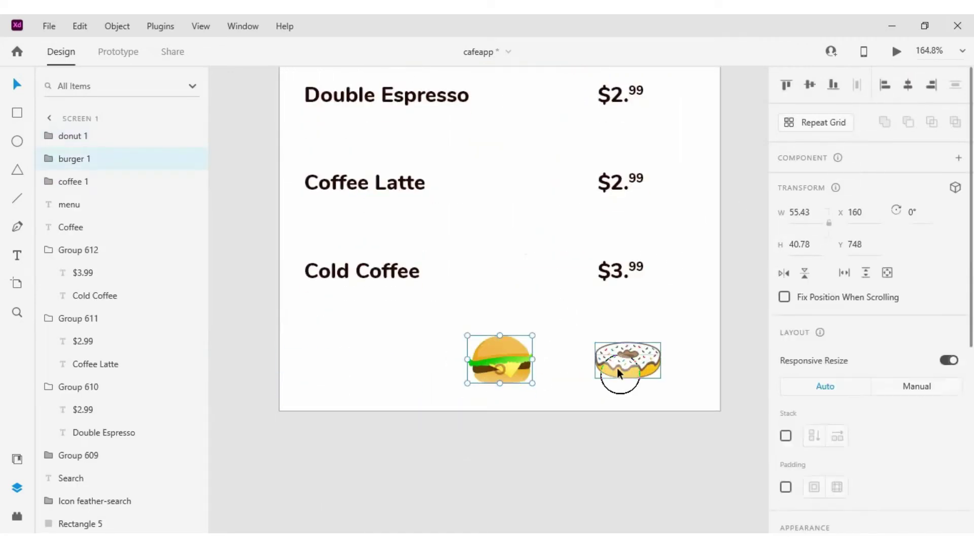
{"action": "left_click", "coordinate": [618, 368]}
{"action": "left_click", "coordinate": [20, 462]}
{"action": "left_click", "coordinate": [18, 460]}
{"action": "left_click", "coordinate": [17, 487]}
{"action": "scroll", "coordinate": [468, 320], "scroll_direction": "up", "scroll_amount": 5}
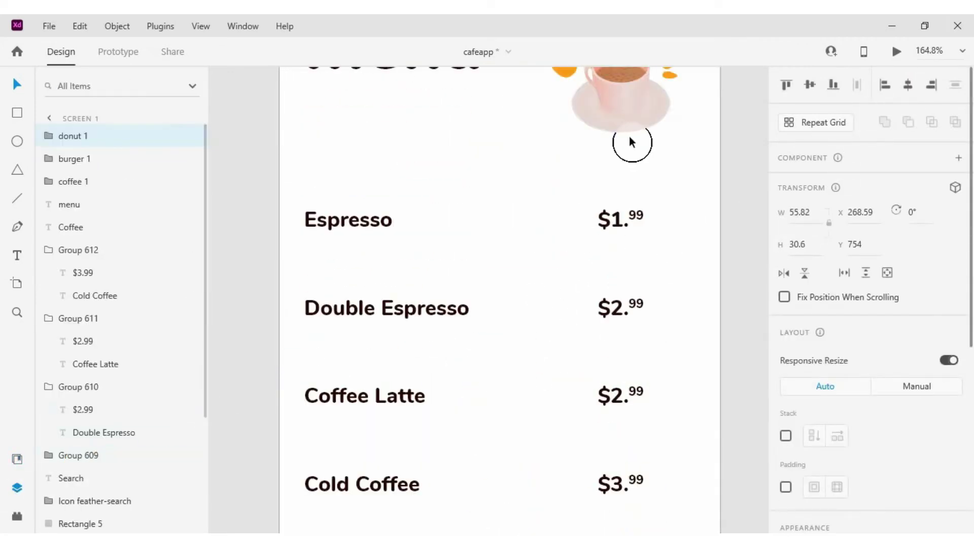
Duplicate the header's coffee cup and place the copy beside the burger at the artboard's lower edge.
{"action": "left_click", "coordinate": [622, 110]}
{"action": "scroll", "coordinate": [622, 111], "scroll_direction": "down", "scroll_amount": 5}
{"action": "left_click_drag", "start_coordinate": [622, 111], "coordinate": [503, 324]}
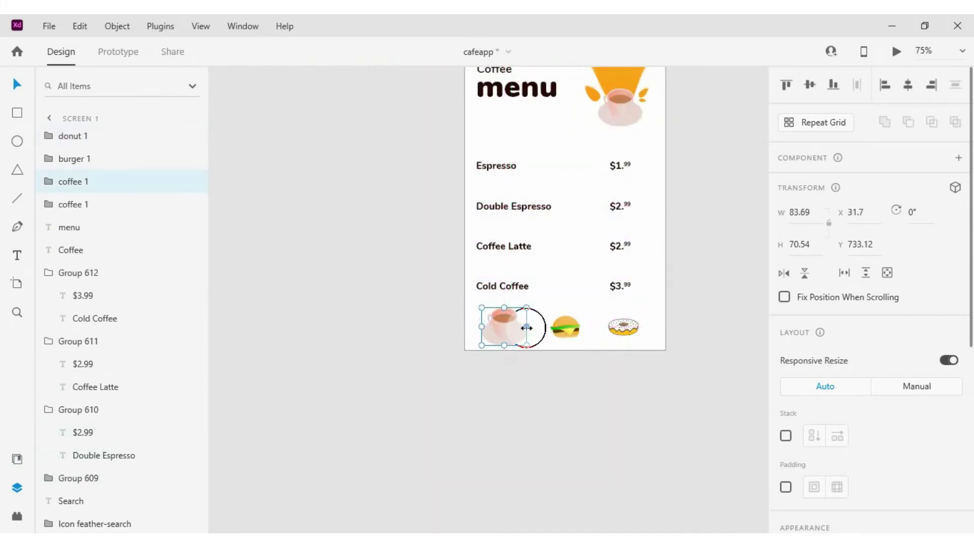
{"action": "double_click", "coordinate": [87, 181]}
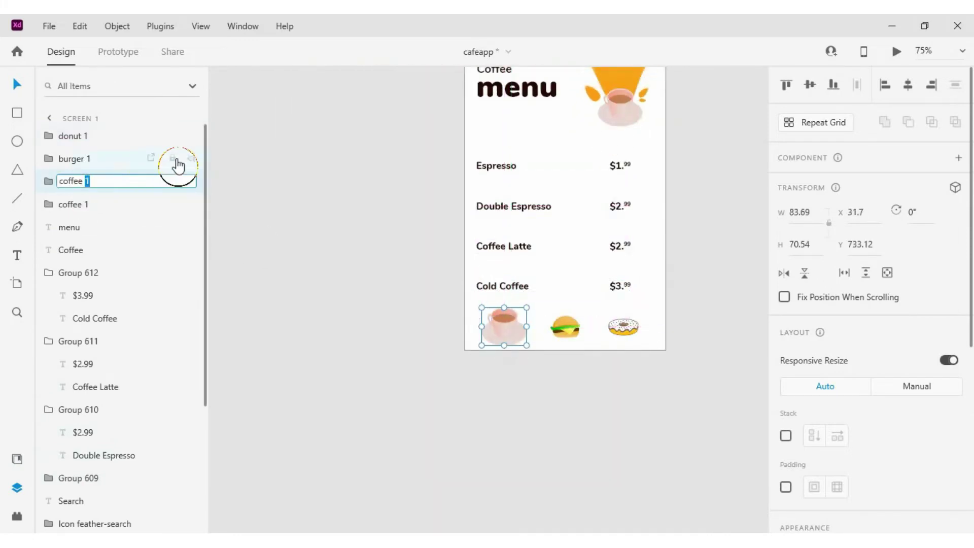
{"action": "key", "text": "Return"}
Rename the burger icon's layer to "burger 2".
{"action": "left_click", "coordinate": [569, 326]}
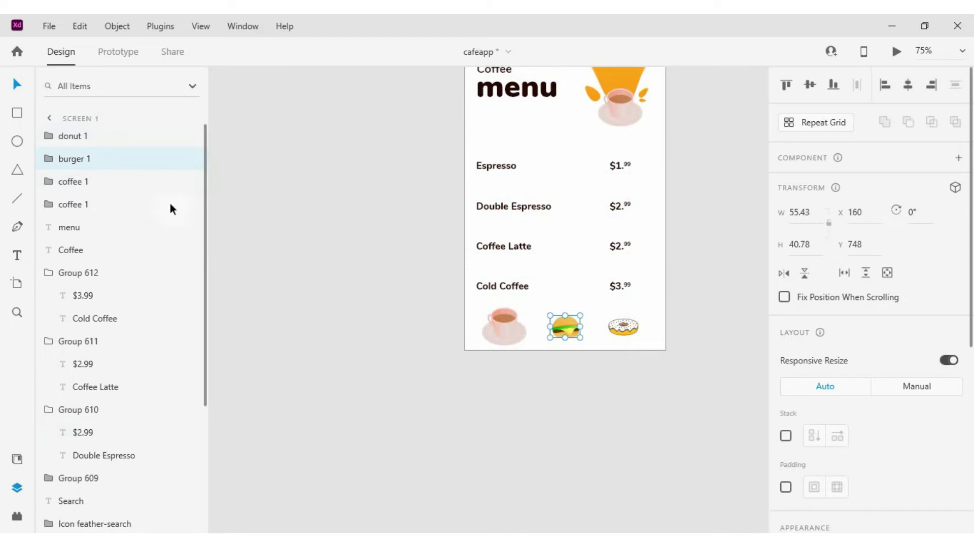
{"action": "double_click", "coordinate": [79, 161]}
{"action": "left_click", "coordinate": [107, 159]}
{"action": "key", "text": "BackSpace"}
{"action": "type", "text": "2"}
{"action": "left_click", "coordinate": [577, 418]}
Rename the donut icon's layer to "donut 2".
{"action": "left_click", "coordinate": [623, 327]}
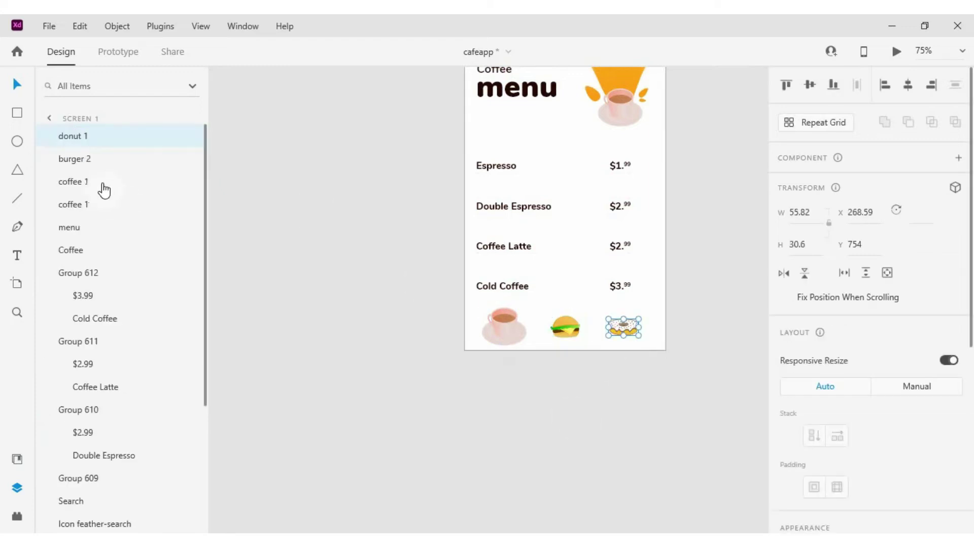
{"action": "double_click", "coordinate": [81, 136]}
{"action": "type", "text": "2"}
{"action": "left_click", "coordinate": [567, 343]}
Scale the copied coffee cup down to 48.38 × 40.78, matching the burger's height and its Y position of 748.
{"action": "left_click", "coordinate": [516, 327]}
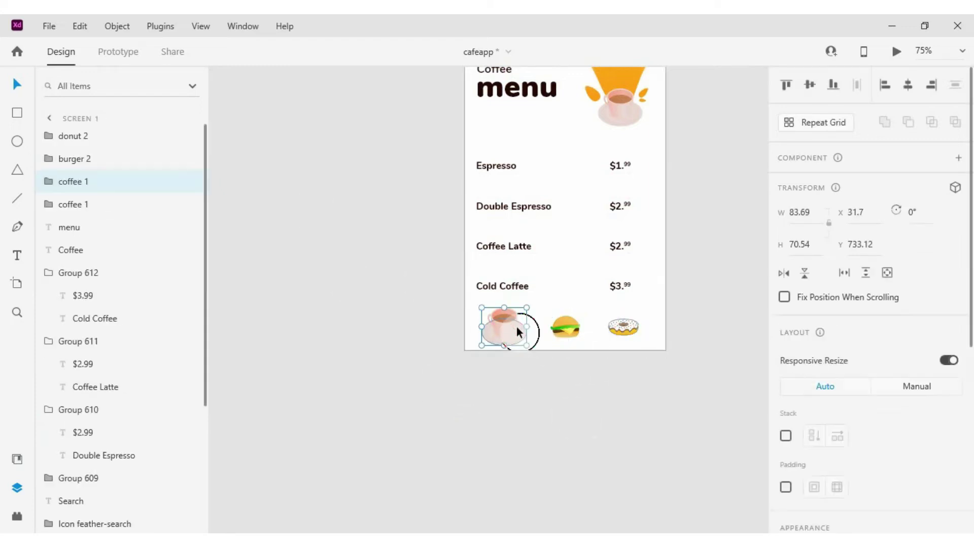
{"action": "scroll", "coordinate": [517, 327], "scroll_direction": "up", "scroll_amount": 3}
{"action": "left_click_drag", "start_coordinate": [525, 299], "coordinate": [517, 303]}
{"action": "scroll", "coordinate": [509, 329], "scroll_direction": "down", "scroll_amount": 2}
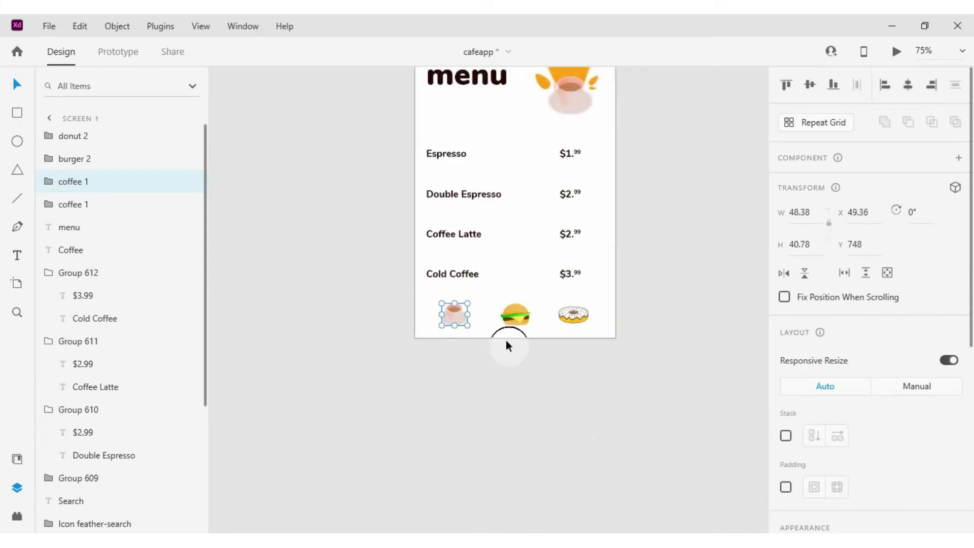
{"action": "scroll", "coordinate": [505, 343], "scroll_direction": "up", "scroll_amount": 1}
{"action": "left_click", "coordinate": [516, 309]}
{"action": "left_click", "coordinate": [443, 310]}
{"action": "scroll", "coordinate": [463, 321], "scroll_direction": "up", "scroll_amount": 5}
{"action": "scroll", "coordinate": [370, 306], "scroll_direction": "down", "scroll_amount": 5}
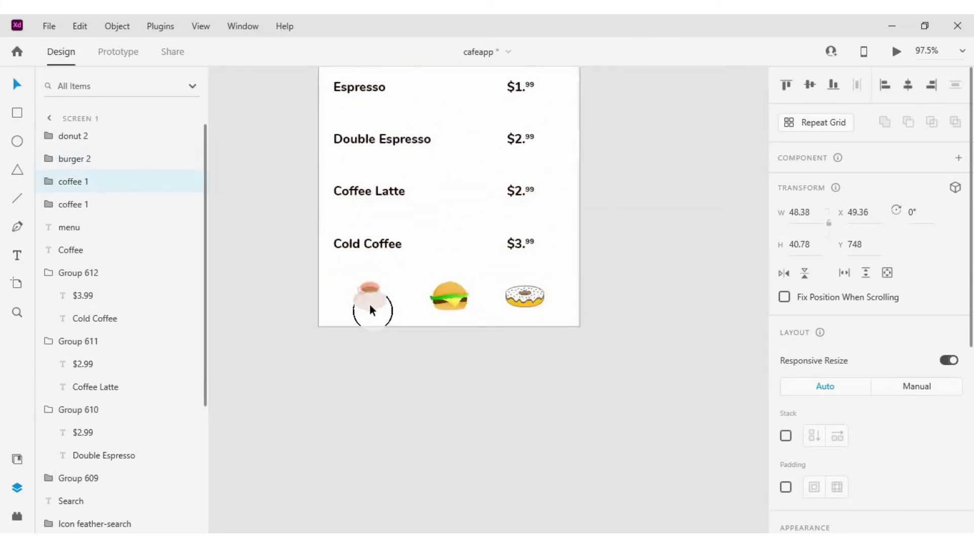
Distribute the coffee cup, burger and donut icons evenly in their row and nudge the group slightly.
{"action": "left_click", "coordinate": [450, 299]}
{"action": "left_click", "coordinate": [524, 296], "text": "shift"}
{"action": "left_click", "coordinate": [376, 284], "text": "shift"}
{"action": "left_click", "coordinate": [908, 85]}
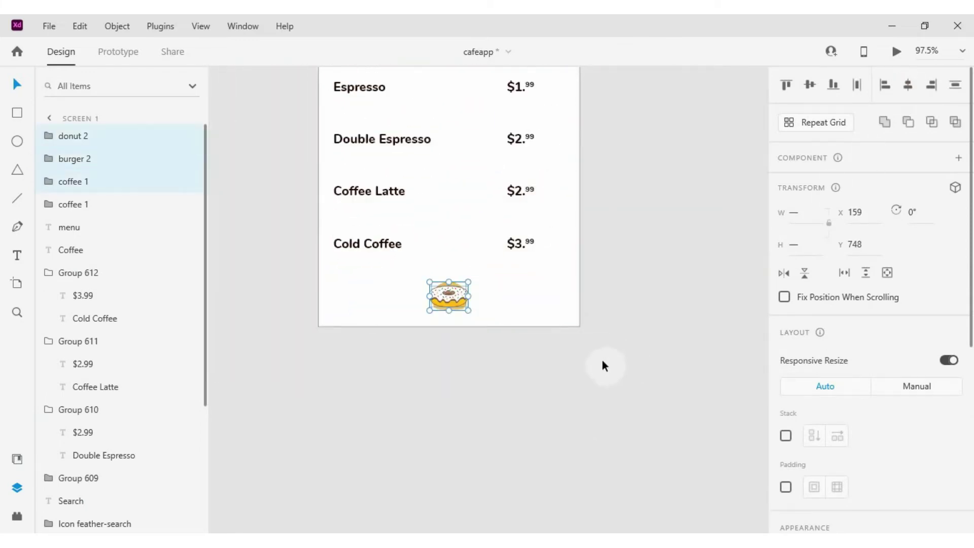
{"action": "left_click", "coordinate": [955, 84]}
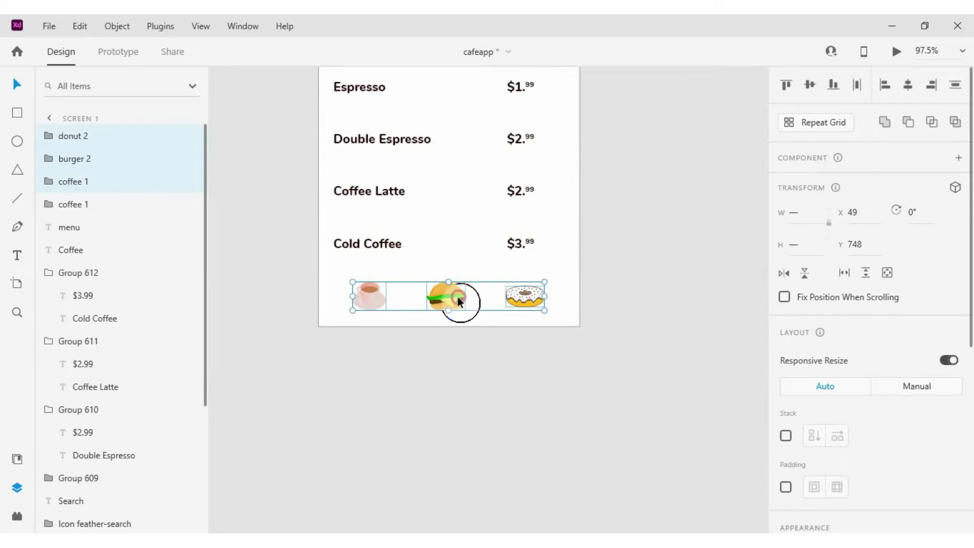
{"action": "left_click_drag", "start_coordinate": [457, 297], "coordinate": [461, 297]}
{"action": "left_click", "coordinate": [445, 360]}
Spread the coffee cup and donut icons slightly farther outward on both sides of the burger.
{"action": "scroll", "coordinate": [404, 312], "scroll_direction": "down", "scroll_amount": 2}
{"action": "scroll", "coordinate": [413, 259], "scroll_direction": "up", "scroll_amount": 2}
{"action": "scroll", "coordinate": [414, 259], "scroll_direction": "up", "scroll_amount": 1}
{"action": "left_click", "coordinate": [354, 359]}
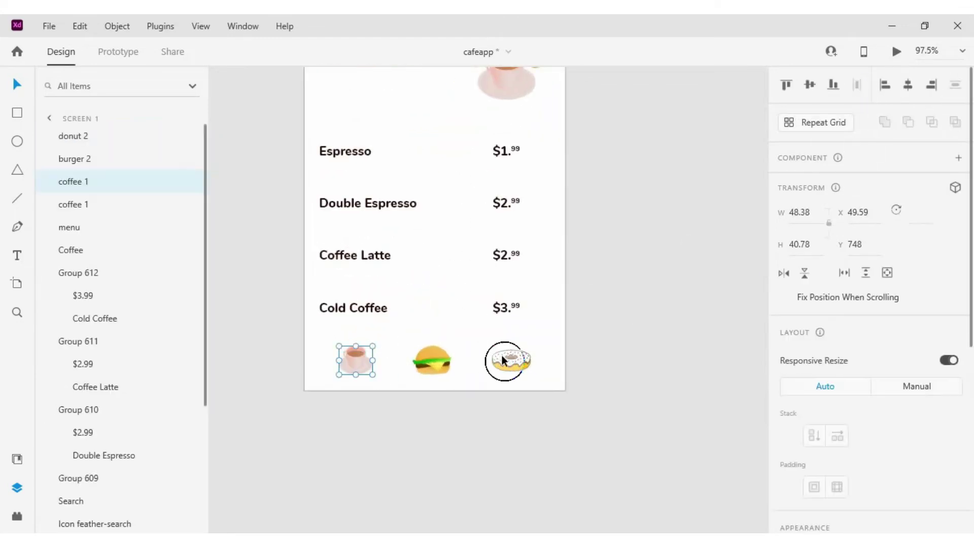
{"action": "left_click", "coordinate": [507, 359], "text": "shift"}
{"action": "left_click_drag", "start_coordinate": [530, 360], "coordinate": [535, 360]}
Draw a 71 × 71 circle over the lower coffee cup at X 31, Y 769, extending past the artboard's lower edge.
{"action": "scroll", "coordinate": [479, 391], "scroll_direction": "up", "scroll_amount": 5}
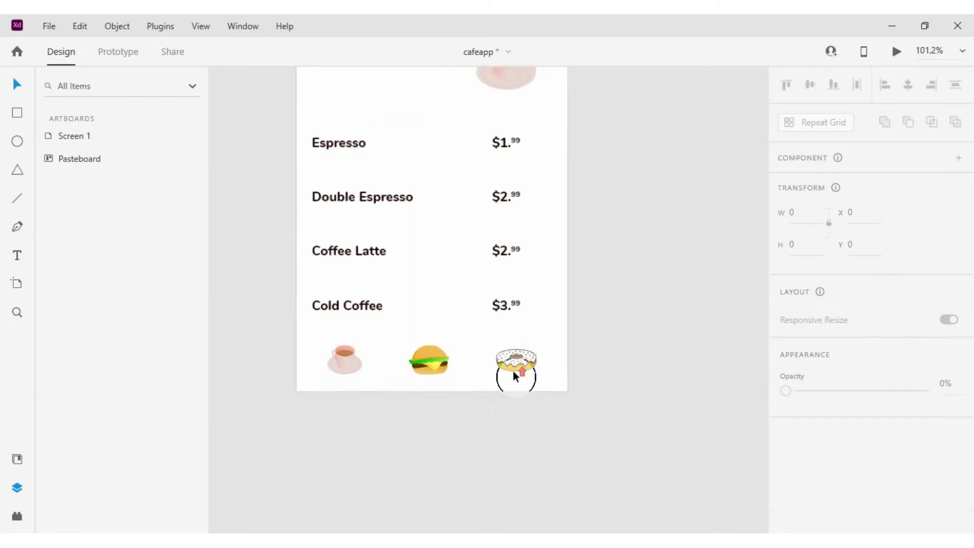
{"action": "scroll", "coordinate": [593, 325], "scroll_direction": "down", "scroll_amount": 5}
{"action": "scroll", "coordinate": [442, 350], "scroll_direction": "up", "scroll_amount": 4}
{"action": "scroll", "coordinate": [440, 347], "scroll_direction": "down", "scroll_amount": 3}
{"action": "scroll", "coordinate": [402, 267], "scroll_direction": "down", "scroll_amount": 3}
{"action": "scroll", "coordinate": [436, 203], "scroll_direction": "up", "scroll_amount": 3}
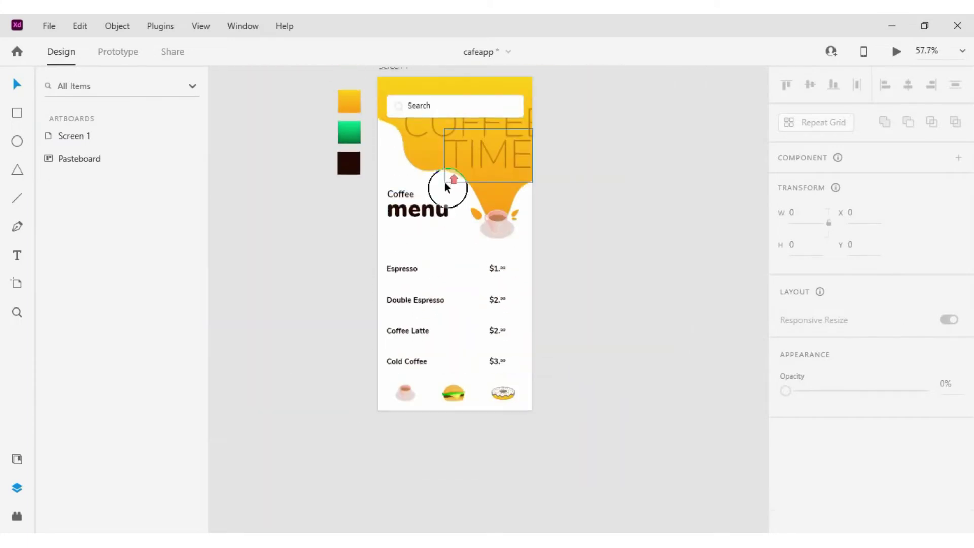
{"action": "scroll", "coordinate": [445, 184], "scroll_direction": "down", "scroll_amount": 2}
{"action": "scroll", "coordinate": [435, 329], "scroll_direction": "up", "scroll_amount": 6}
{"action": "key", "text": "e"}
{"action": "scroll", "coordinate": [436, 309], "scroll_direction": "down", "scroll_amount": 2}
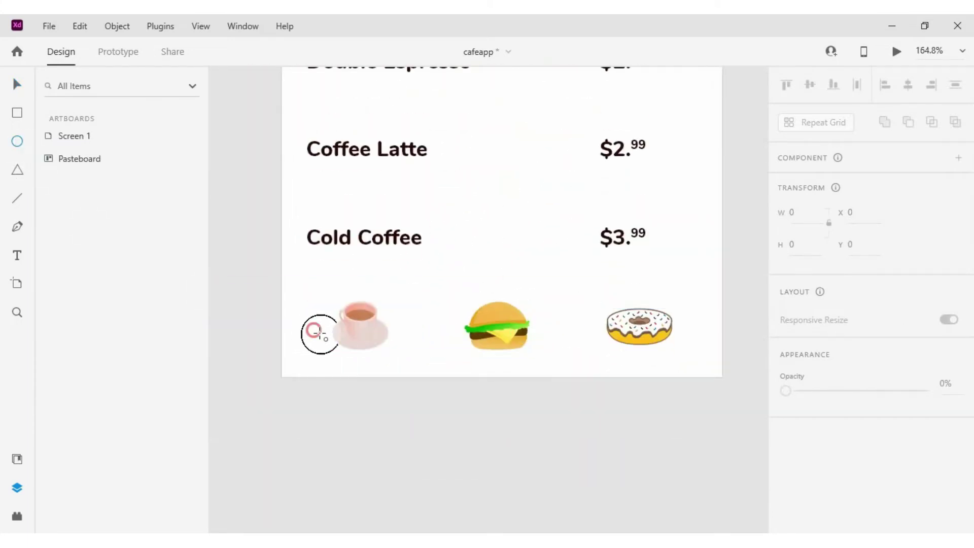
{"action": "mouse_move", "coordinate": [317, 329]}
{"action": "left_mouse_down"}
{"action": "mouse_move", "coordinate": [409, 408]}
{"action": "mouse_move", "coordinate": [399, 410]}
{"action": "left_mouse_up"}
Give the circle the #FFD516 - #FA9913 gradient fill without a border and flip it vertically.
{"action": "scroll", "coordinate": [565, 332], "scroll_direction": "down", "scroll_amount": 6}
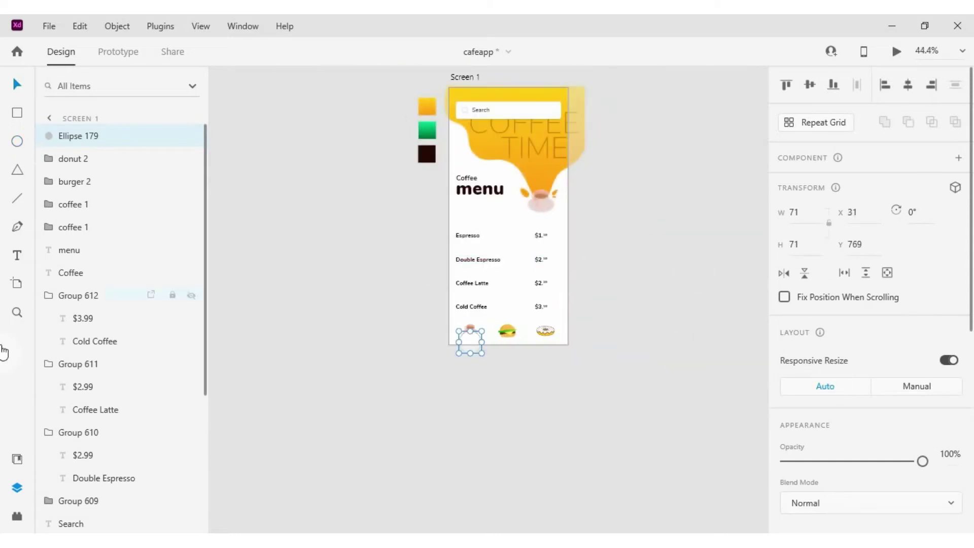
{"action": "left_click", "coordinate": [17, 459]}
{"action": "left_click_drag", "start_coordinate": [53, 197], "coordinate": [457, 339]}
{"action": "scroll", "coordinate": [458, 339], "scroll_direction": "up", "scroll_amount": 8}
{"action": "scroll", "coordinate": [840, 182], "scroll_direction": "down", "scroll_amount": 7}
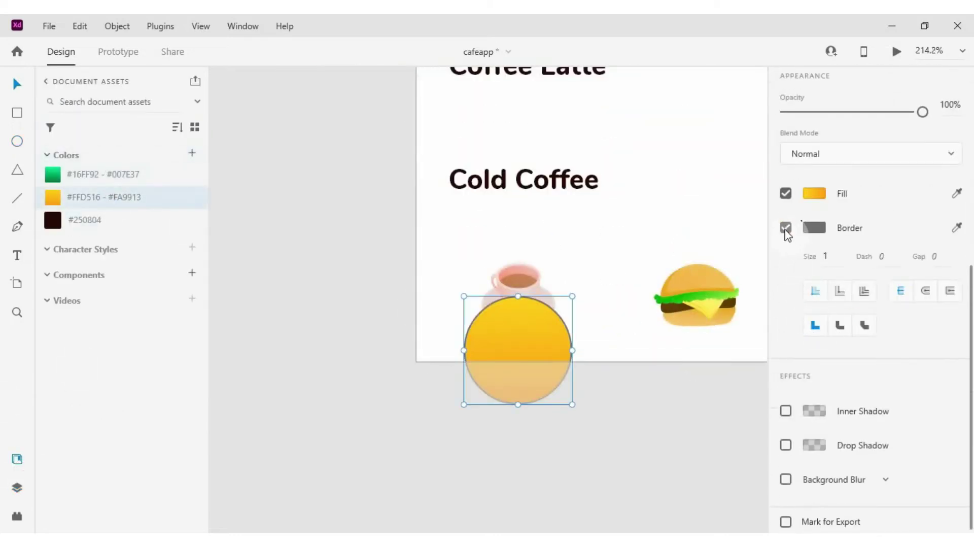
{"action": "scroll", "coordinate": [839, 182], "scroll_direction": "up", "scroll_amount": 7}
{"action": "left_click", "coordinate": [804, 277]}
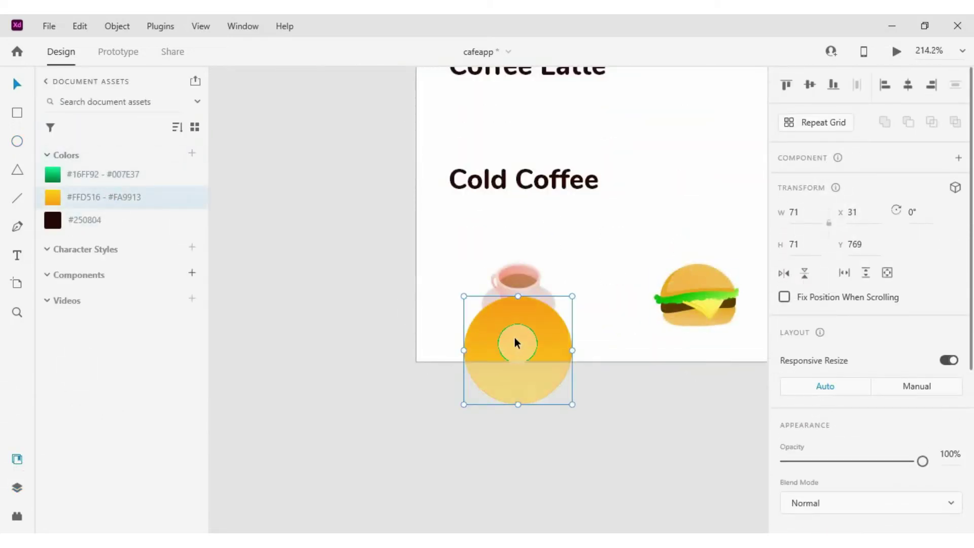
Try to turn the circle into an upward dome by deleting its lowest anchor point.
{"action": "double_click", "coordinate": [514, 336]}
{"action": "left_click", "coordinate": [516, 403]}
{"action": "key", "text": "Delete"}
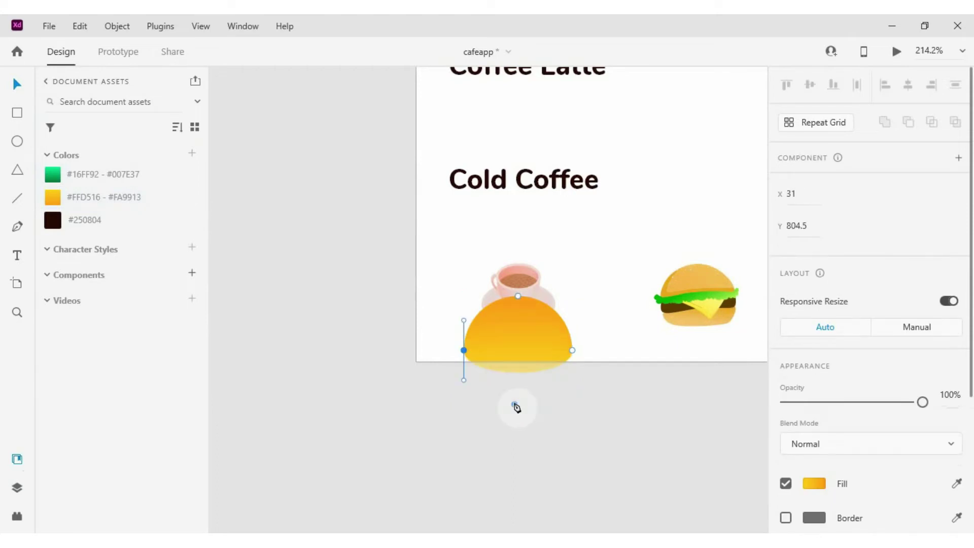
{"action": "left_click", "coordinate": [538, 411]}
{"action": "left_click", "coordinate": [526, 333]}
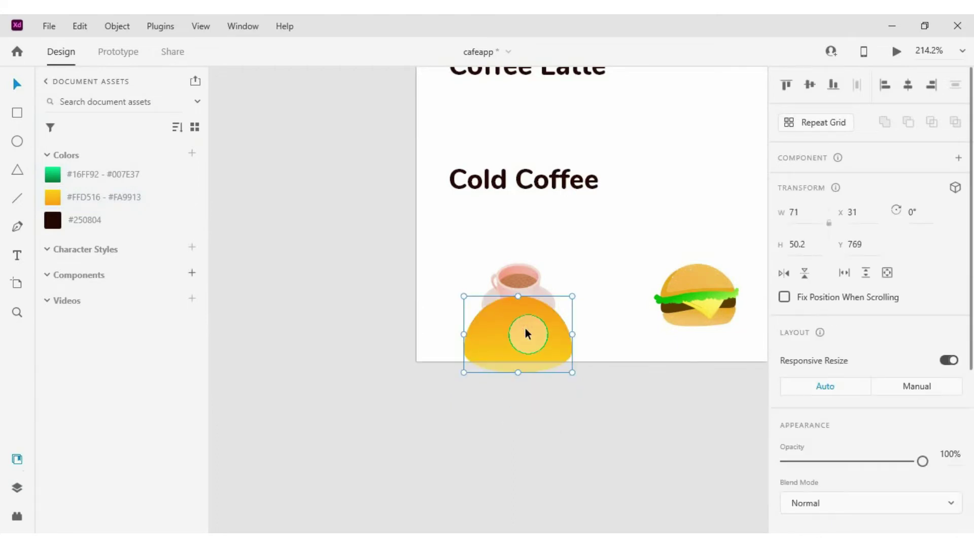
{"action": "left_click", "coordinate": [554, 400]}
{"action": "scroll", "coordinate": [518, 371], "scroll_direction": "down", "scroll_amount": 5}
{"action": "scroll", "coordinate": [528, 361], "scroll_direction": "up", "scroll_amount": 5}
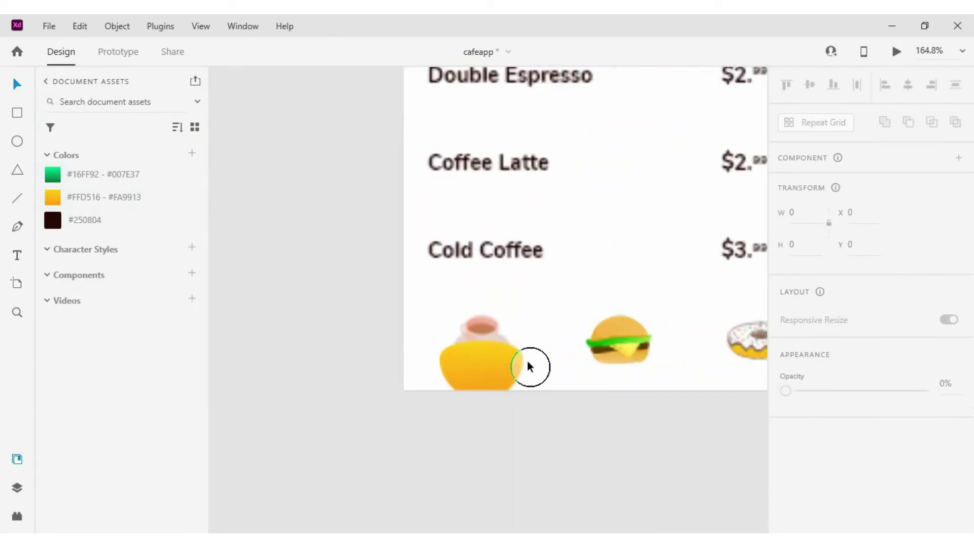
{"action": "key", "text": "ctrl+z"}
{"action": "key", "text": "ctrl+z"}
Delete the circle's uppermost anchor point to turn it into a bowl shape.
{"action": "double_click", "coordinate": [476, 362]}
{"action": "left_click", "coordinate": [483, 341]}
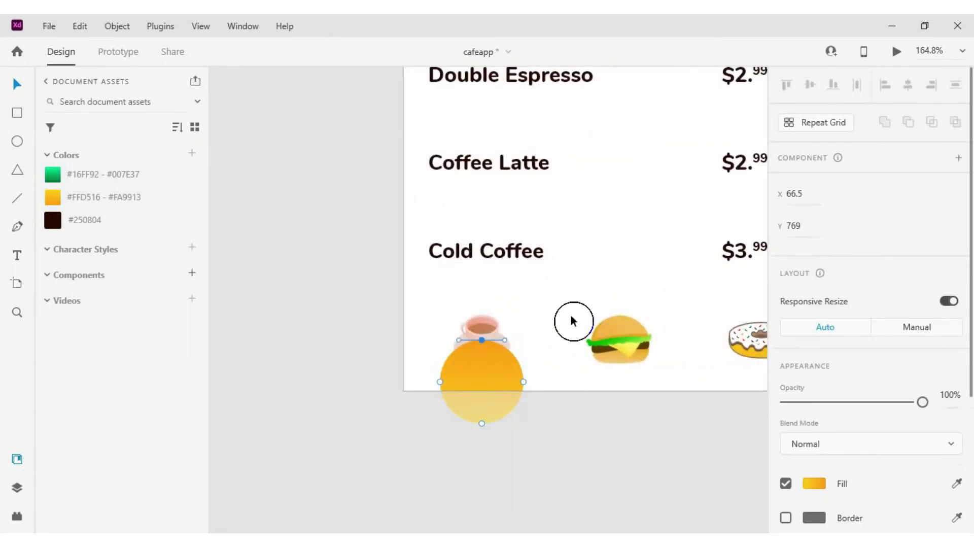
{"action": "key", "text": "Delete"}
{"action": "left_click", "coordinate": [533, 417]}
Create a 131.25 × 92.81 enlarged copy of the bowl shape behind the cup and flip it vertically into a dome.
{"action": "left_click_drag", "start_coordinate": [496, 380], "coordinate": [558, 311]}
{"action": "left_click", "coordinate": [529, 411]}
{"action": "left_click", "coordinate": [496, 371]}
{"action": "left_click", "coordinate": [803, 274]}
{"action": "left_click", "coordinate": [595, 419]}
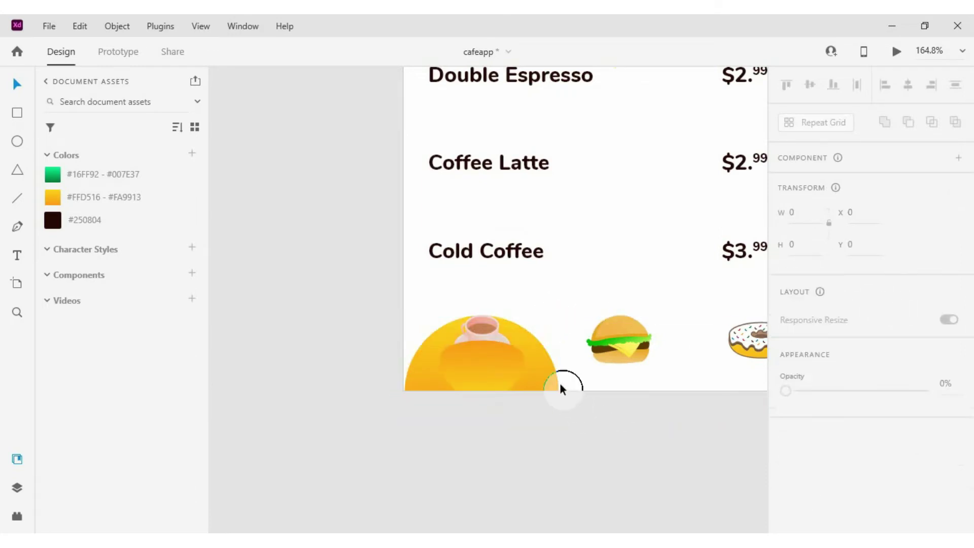
Copy the small bowl shape's appearance and paste it onto the large dome.
{"action": "left_click", "coordinate": [549, 377]}
{"action": "right_click", "coordinate": [545, 367]}
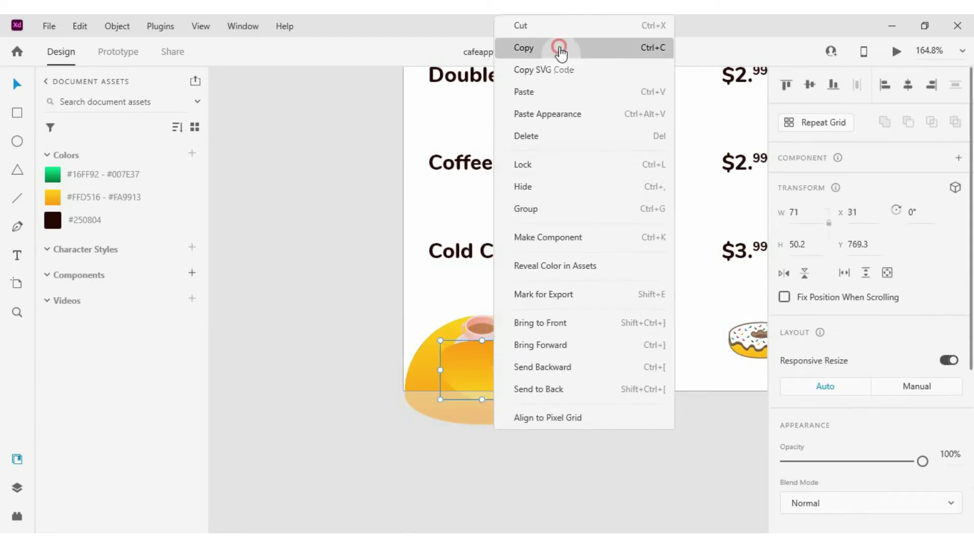
{"action": "left_click", "coordinate": [561, 46]}
{"action": "left_click", "coordinate": [638, 118]}
{"action": "left_click", "coordinate": [543, 366]}
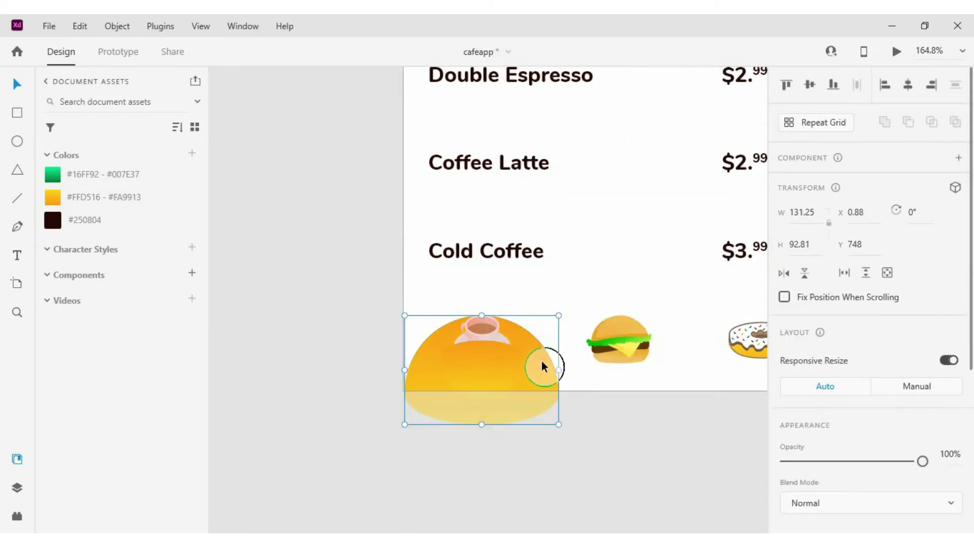
Set the large dome's opacity to 40%.
{"action": "key", "text": "2"}
{"action": "key", "text": "3"}
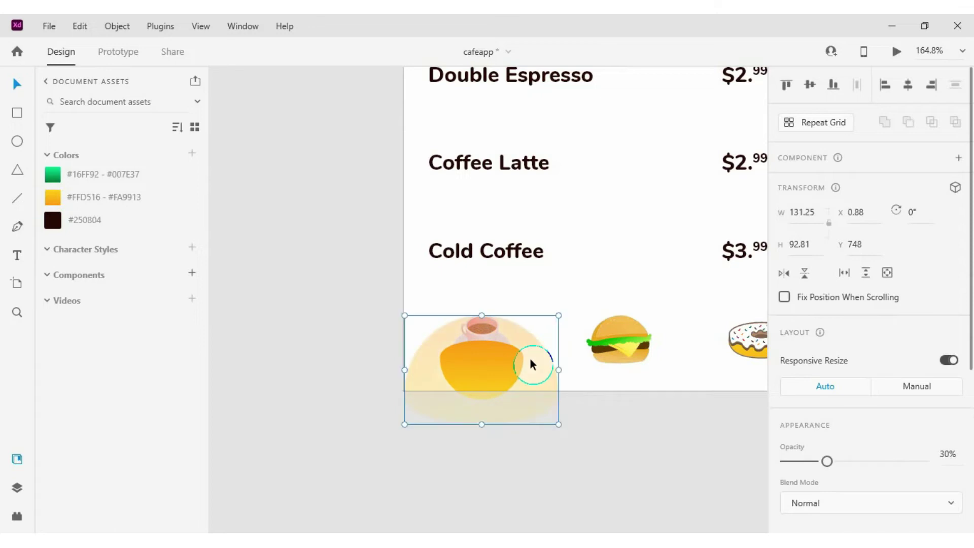
{"action": "key", "text": "4"}
{"action": "left_click", "coordinate": [566, 432]}
Send the small orange bowl shape to the back so it lies behind the coffee cup in the bottom bar.
{"action": "scroll", "coordinate": [470, 347], "scroll_direction": "down", "scroll_amount": 3}
{"action": "scroll", "coordinate": [471, 346], "scroll_direction": "up", "scroll_amount": 4}
{"action": "left_click", "coordinate": [476, 371]}
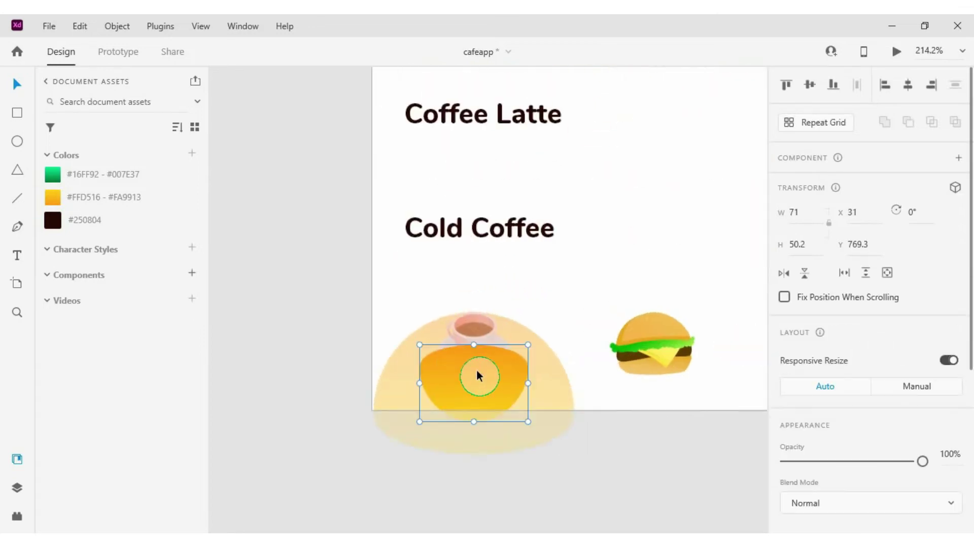
{"action": "left_click", "coordinate": [593, 465]}
{"action": "scroll", "coordinate": [515, 298], "scroll_direction": "down", "scroll_amount": 3}
{"action": "scroll", "coordinate": [457, 294], "scroll_direction": "up", "scroll_amount": 3}
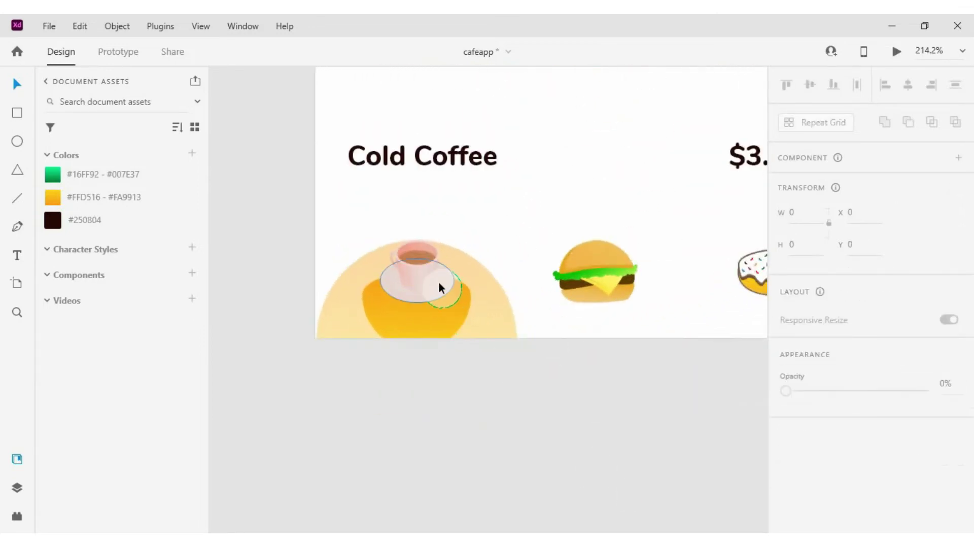
Move the large translucent dome behind the coffee cup up to about Y 738.
{"action": "left_click", "coordinate": [492, 316]}
{"action": "left_click_drag", "start_coordinate": [492, 317], "coordinate": [495, 307]}
{"action": "left_click", "coordinate": [443, 351]}
{"action": "scroll", "coordinate": [430, 350], "scroll_direction": "down", "scroll_amount": 3}
{"action": "scroll", "coordinate": [428, 330], "scroll_direction": "up", "scroll_amount": 1}
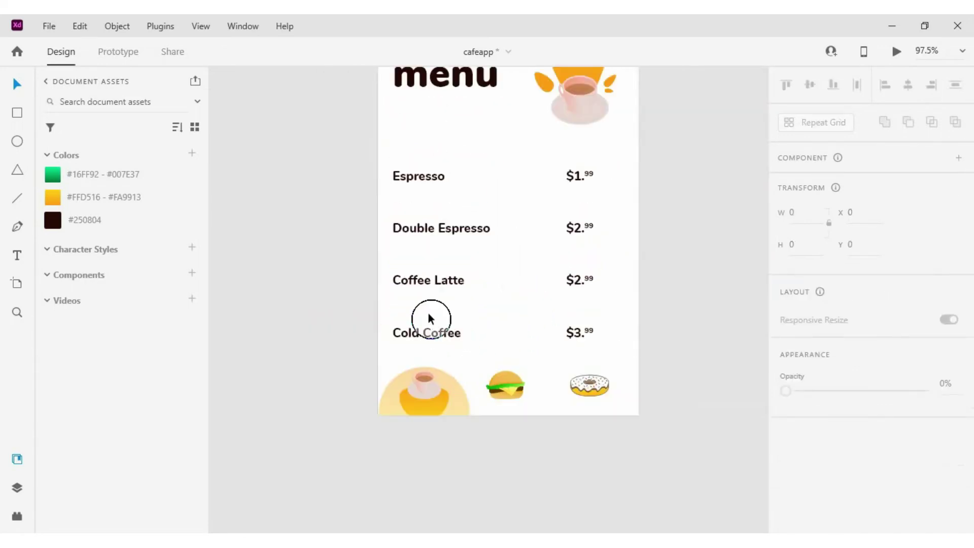
Check the highlighted coffee cup in the bottom bar close up and the whole coffee menu screen for layout balance.
{"action": "scroll", "coordinate": [440, 350], "scroll_direction": "up", "scroll_amount": 2}
{"action": "left_click", "coordinate": [441, 409]}
{"action": "left_click", "coordinate": [521, 479]}
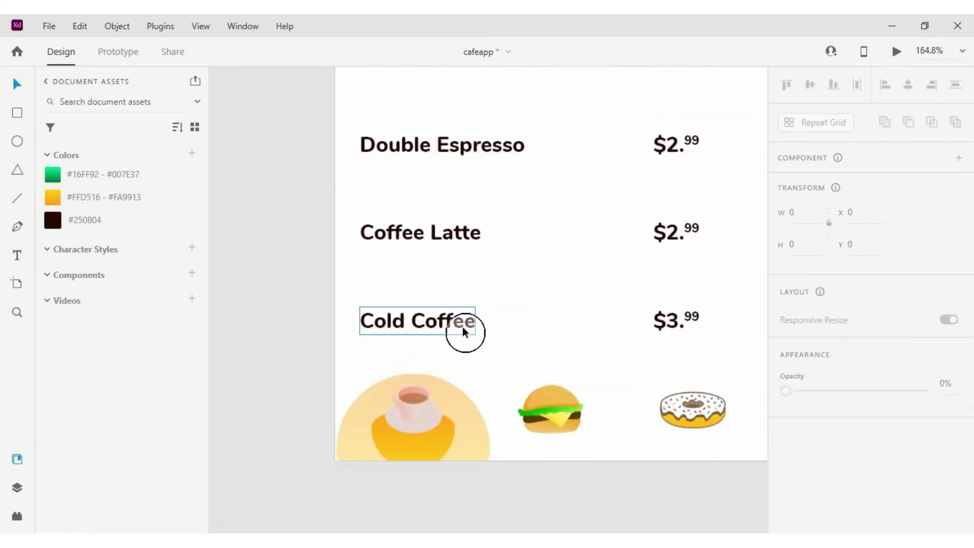
{"action": "left_click", "coordinate": [462, 401]}
{"action": "scroll", "coordinate": [424, 355], "scroll_direction": "down", "scroll_amount": 4}
{"action": "left_click", "coordinate": [300, 385]}
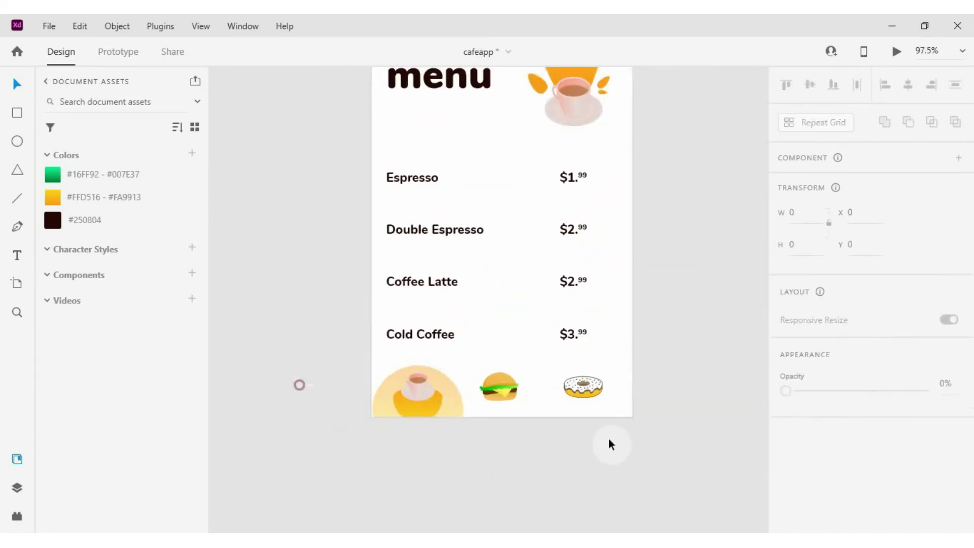
{"action": "scroll", "coordinate": [424, 469], "scroll_direction": "up", "scroll_amount": 4}
{"action": "left_click", "coordinate": [409, 294]}
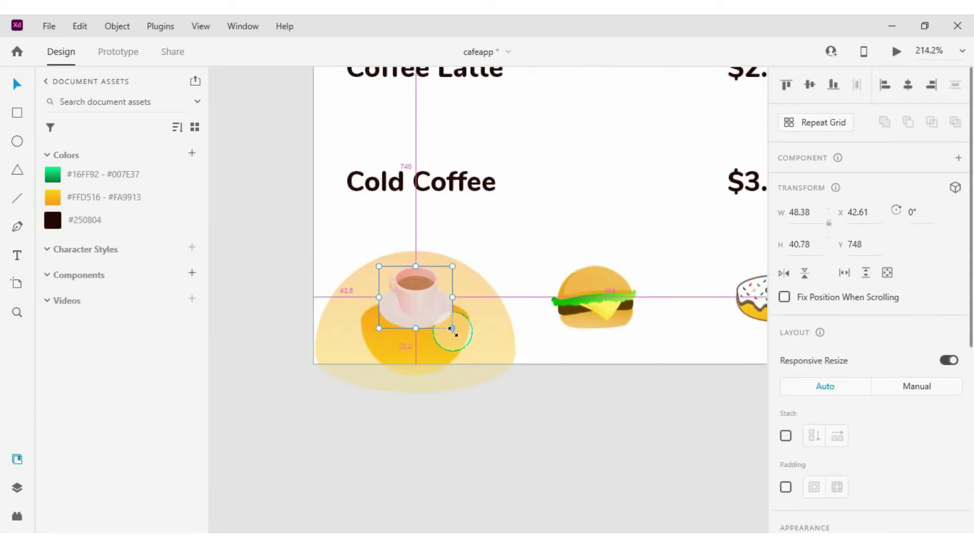
{"action": "left_click_drag", "start_coordinate": [456, 333], "coordinate": [457, 333]}
{"action": "left_click", "coordinate": [391, 394]}
{"action": "scroll", "coordinate": [390, 391], "scroll_direction": "down", "scroll_amount": 3}
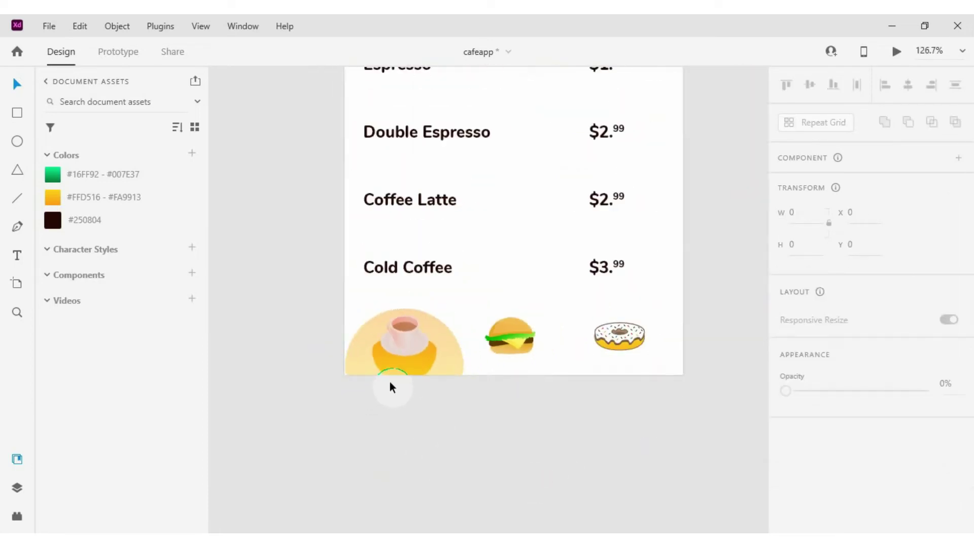
{"action": "scroll", "coordinate": [437, 350], "scroll_direction": "up", "scroll_amount": 1}
{"action": "scroll", "coordinate": [403, 345], "scroll_direction": "up", "scroll_amount": 3}
{"action": "scroll", "coordinate": [403, 346], "scroll_direction": "down", "scroll_amount": 6}
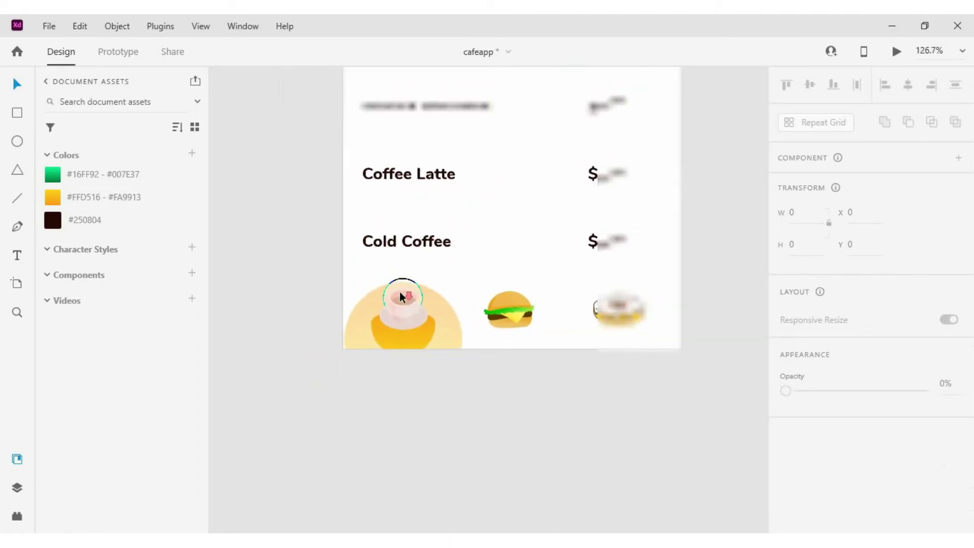
{"action": "scroll", "coordinate": [440, 285], "scroll_direction": "up", "scroll_amount": 3}
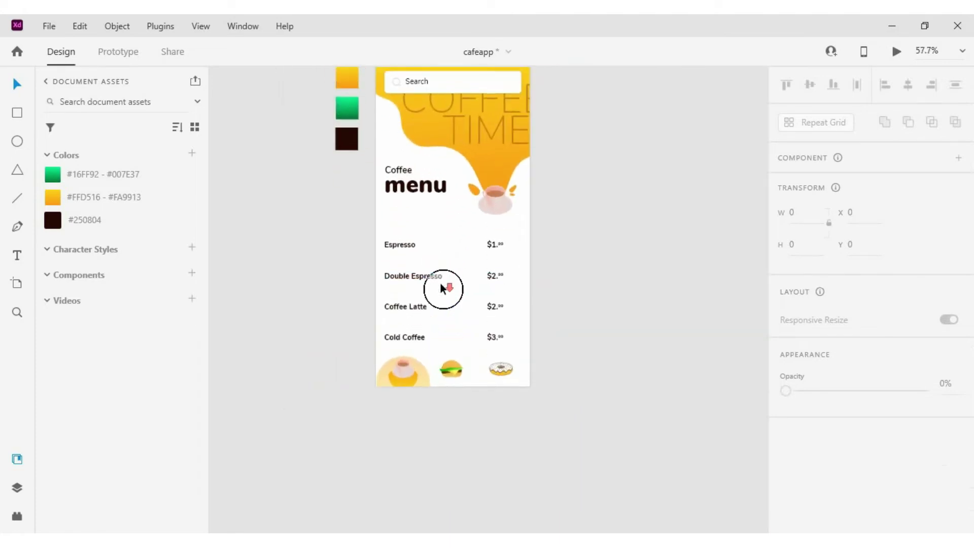
{"action": "left_click_drag", "start_coordinate": [632, 289], "coordinate": [614, 338]}
{"action": "scroll", "coordinate": [615, 337], "scroll_direction": "up", "scroll_amount": 2}
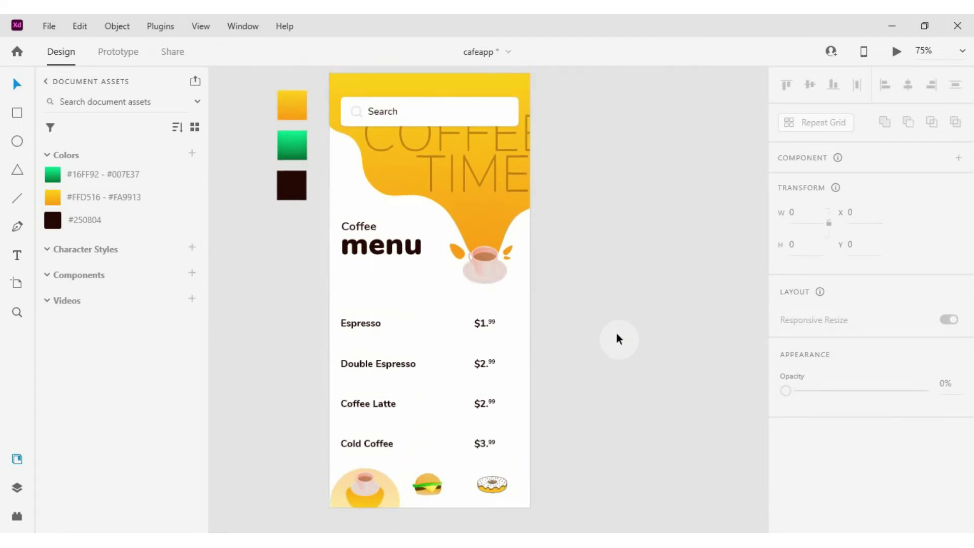
{"action": "scroll", "coordinate": [406, 311], "scroll_direction": "down", "scroll_amount": 3}
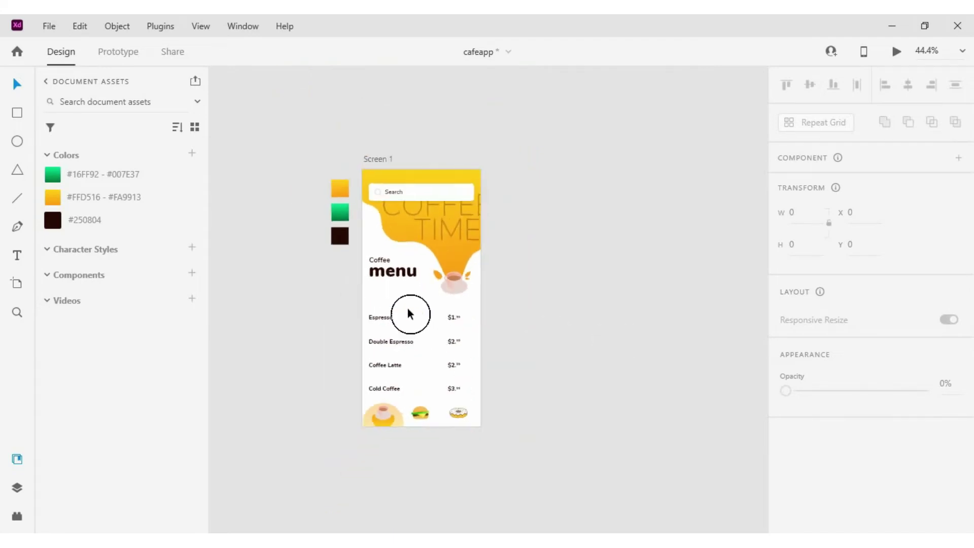
Duplicate the Screen 1 artboard and name the copy Screen 2.
{"action": "scroll", "coordinate": [406, 311], "scroll_direction": "up", "scroll_amount": 2}
{"action": "left_click", "coordinate": [370, 118]}
{"action": "key", "text": "ctrl+d"}
{"action": "double_click", "coordinate": [559, 118]}
{"action": "left_click_drag", "start_coordinate": [561, 116], "coordinate": [645, 124]}
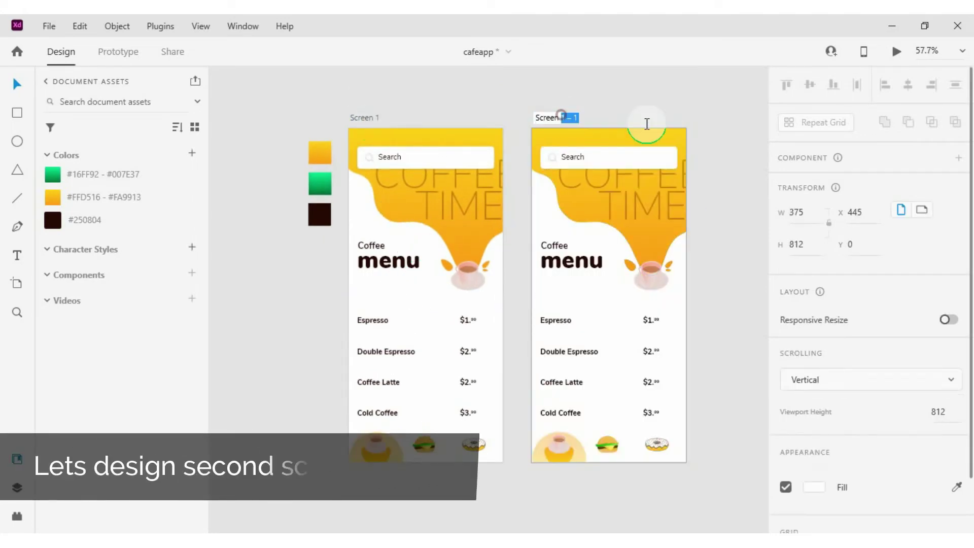
{"action": "type", "text": "2"}
{"action": "left_click", "coordinate": [628, 100]}
Recolour Screen 2's drip header shape with the saved green gradient #16FF92 - #007E37.
{"action": "left_click", "coordinate": [699, 210]}
{"action": "left_click_drag", "start_coordinate": [614, 292], "coordinate": [525, 293]}
{"action": "left_click", "coordinate": [548, 203]}
{"action": "left_click_drag", "start_coordinate": [465, 293], "coordinate": [541, 289]}
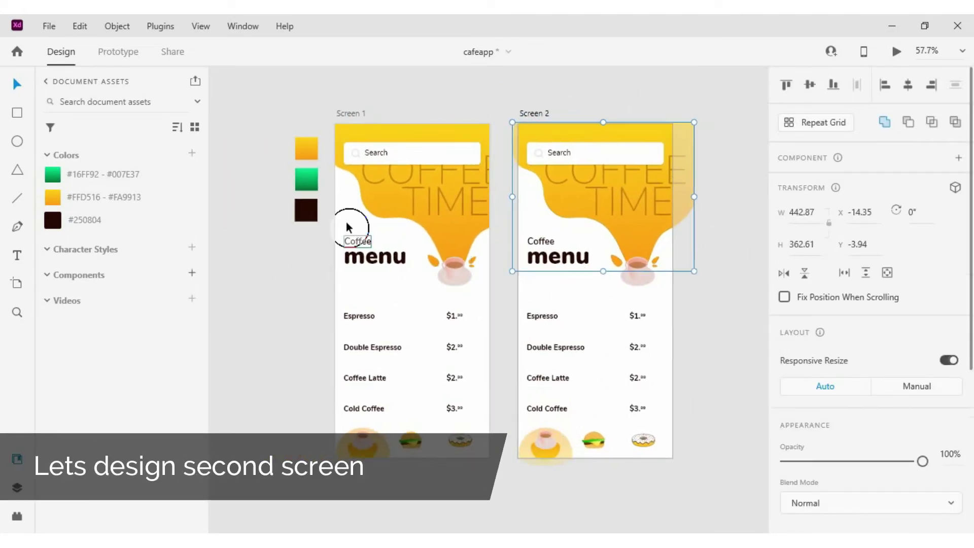
{"action": "left_click", "coordinate": [125, 175]}
{"action": "left_click", "coordinate": [724, 320]}
{"action": "scroll", "coordinate": [725, 305], "scroll_direction": "up", "scroll_amount": 2}
Replace the coffee cup under Screen 2's drip with a copy of the bottom bar burger at X 269, Y 327.
{"action": "left_click", "coordinate": [576, 259]}
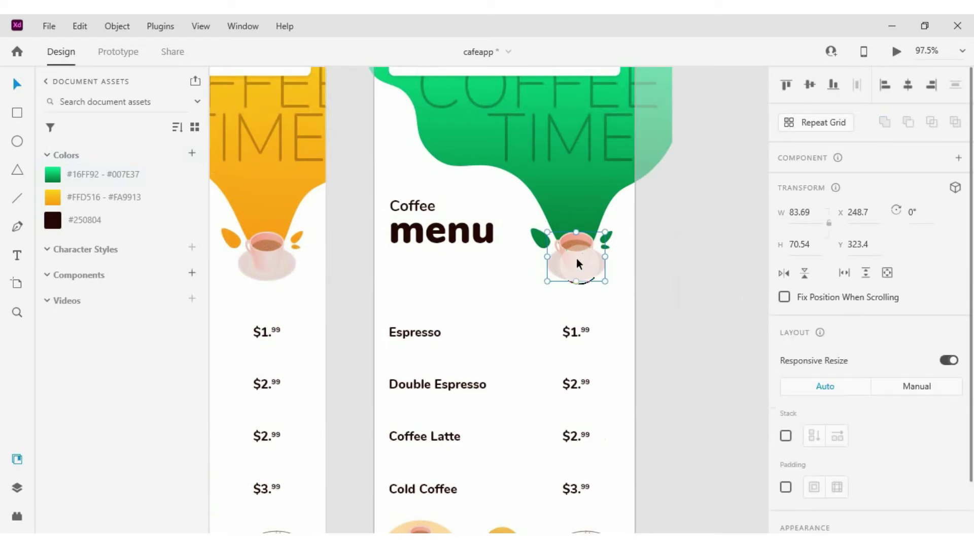
{"action": "key", "text": "Delete"}
{"action": "scroll", "coordinate": [588, 252], "scroll_direction": "down", "scroll_amount": 3}
{"action": "left_click", "coordinate": [546, 384]}
{"action": "left_click_drag", "start_coordinate": [546, 386], "coordinate": [591, 212]}
{"action": "key", "text": "ctrl+y"}
{"action": "left_click", "coordinate": [565, 200]}
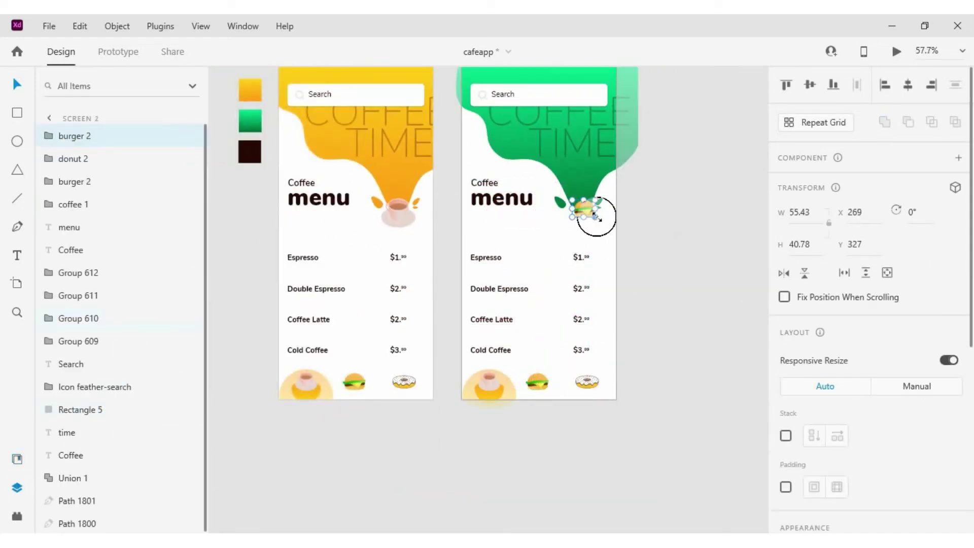
Enlarge the burger under Screen 2's drip to 84.46 × 62.13 and position it at X 245.48, Y 322.6.
{"action": "left_click", "coordinate": [541, 379]}
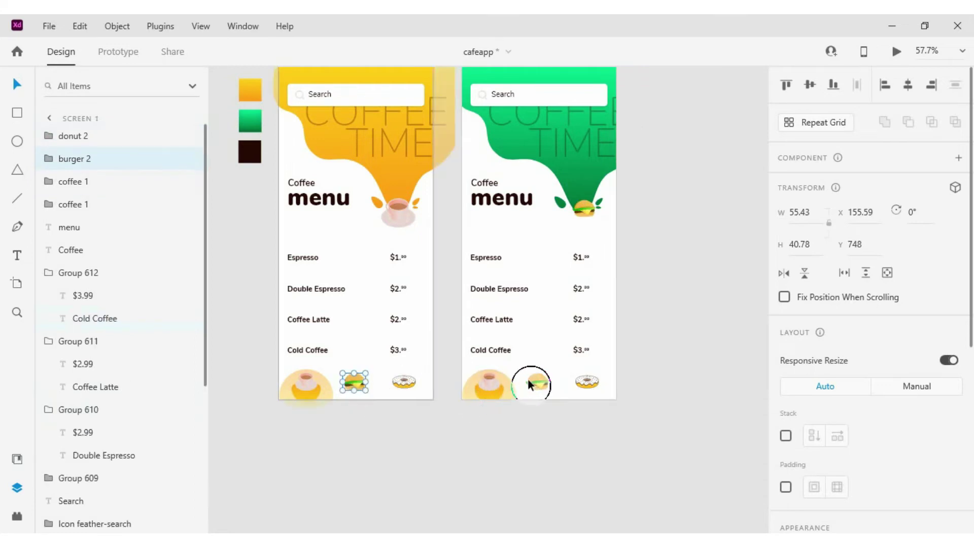
{"action": "left_click", "coordinate": [591, 209]}
{"action": "left_click", "coordinate": [390, 211]}
{"action": "left_click", "coordinate": [586, 206]}
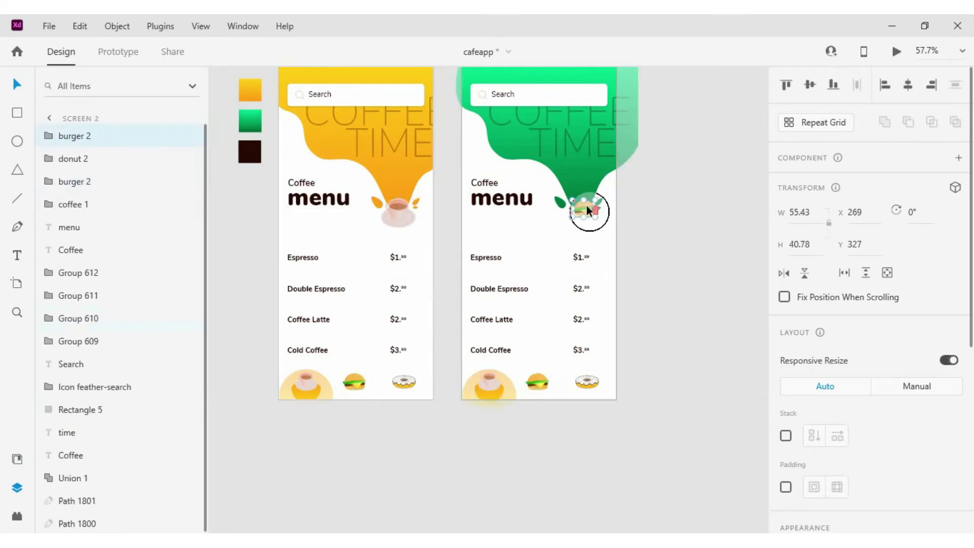
{"action": "scroll", "coordinate": [586, 207], "scroll_direction": "up", "scroll_amount": 3}
{"action": "left_click_drag", "start_coordinate": [576, 222], "coordinate": [585, 267]}
{"action": "scroll", "coordinate": [610, 236], "scroll_direction": "up", "scroll_amount": 3}
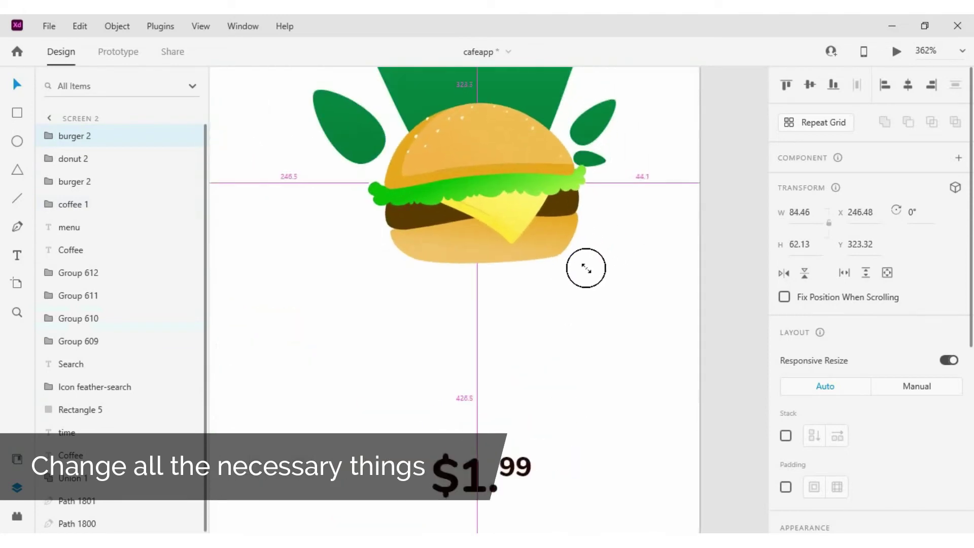
{"action": "scroll", "coordinate": [502, 210], "scroll_direction": "up", "scroll_amount": 2}
{"action": "scroll", "coordinate": [500, 209], "scroll_direction": "down", "scroll_amount": 5}
{"action": "scroll", "coordinate": [519, 198], "scroll_direction": "up", "scroll_amount": 3}
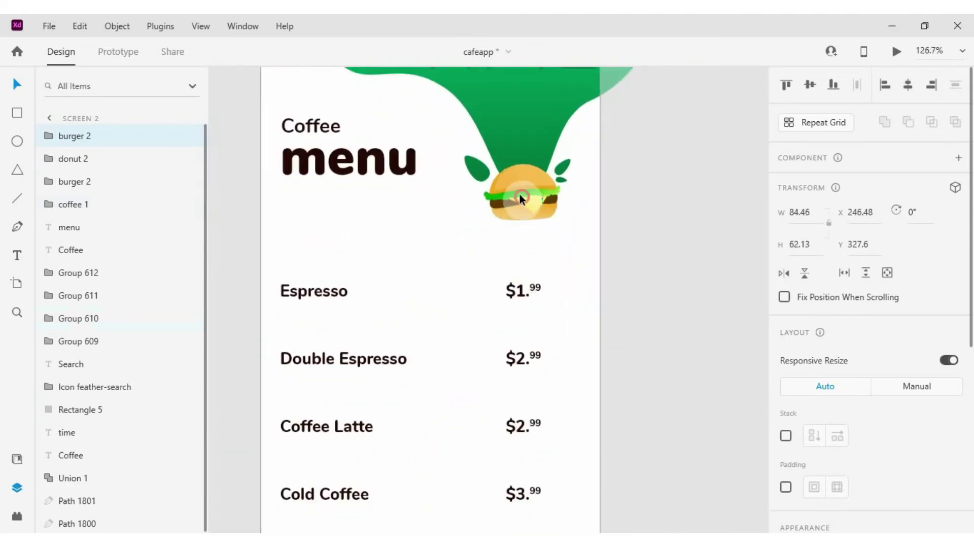
{"action": "left_click_drag", "start_coordinate": [524, 202], "coordinate": [523, 199]}
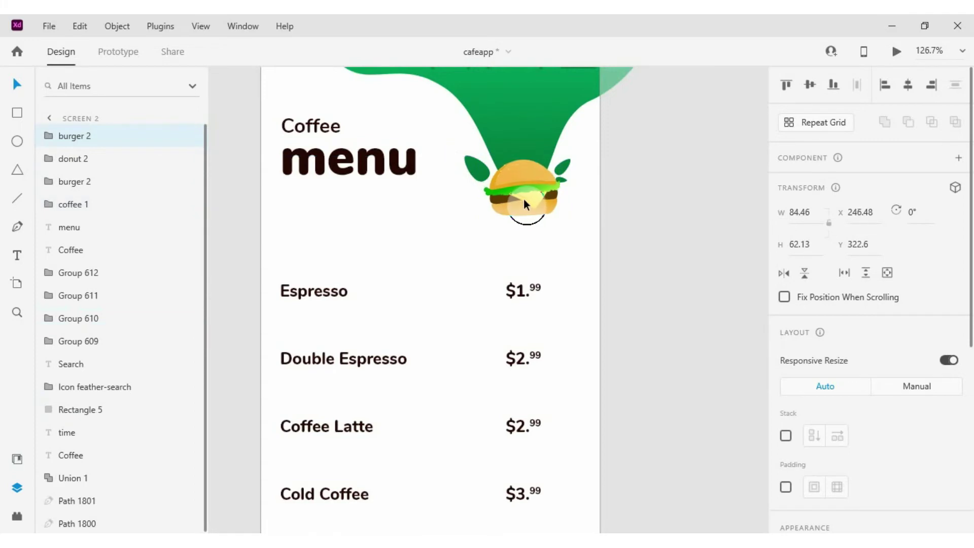
Rename the layer of the enlarged burger on Screen 2 as burger 1.
{"action": "scroll", "coordinate": [524, 199], "scroll_direction": "down", "scroll_amount": 3}
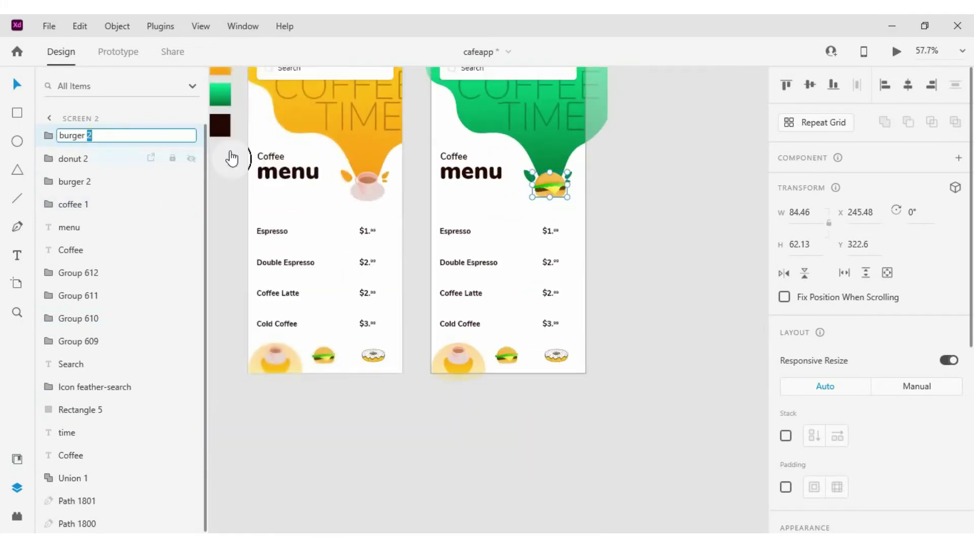
{"action": "left_click", "coordinate": [681, 206]}
{"action": "left_click", "coordinate": [364, 193]}
{"action": "left_click", "coordinate": [625, 201]}
{"action": "scroll", "coordinate": [530, 221], "scroll_direction": "down", "scroll_amount": 1}
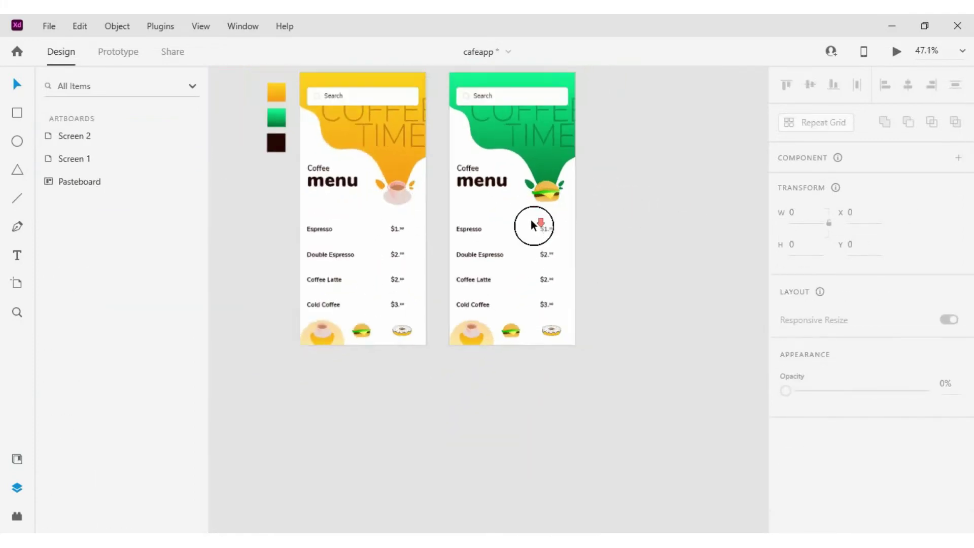
{"action": "scroll", "coordinate": [482, 380], "scroll_direction": "up", "scroll_amount": 5}
{"action": "left_click", "coordinate": [484, 343]}
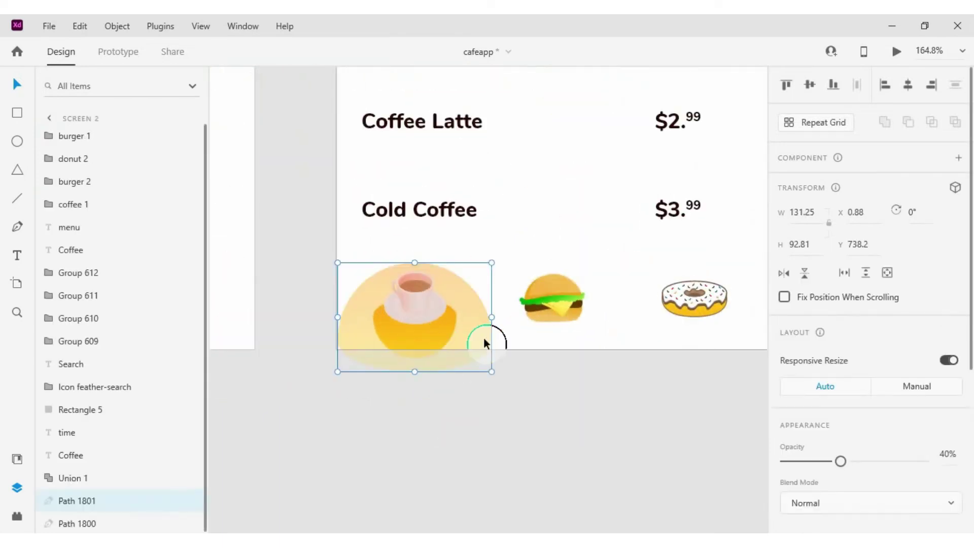
{"action": "left_click_drag", "start_coordinate": [429, 342], "coordinate": [475, 342]}
{"action": "key", "text": "ctrl+z"}
{"action": "key", "text": "ctrl+z"}
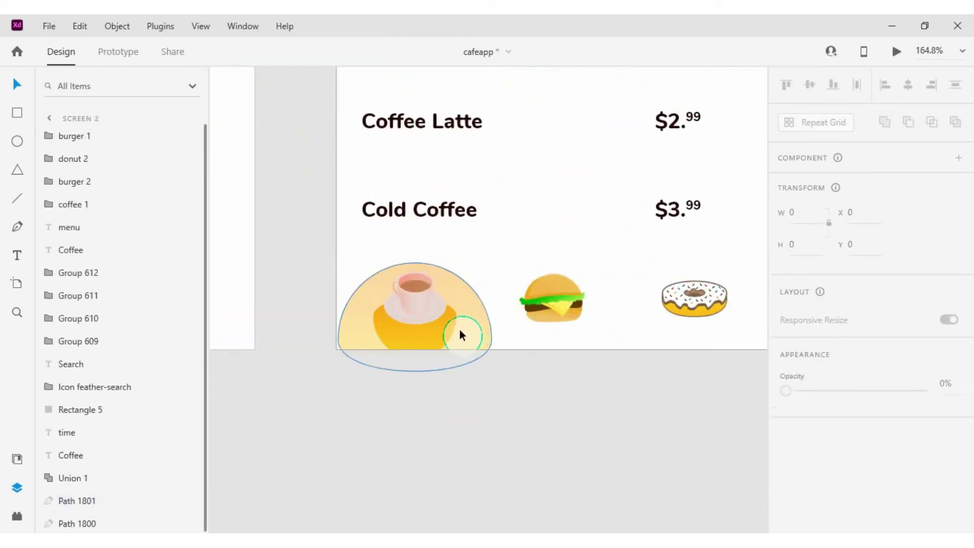
{"action": "left_click", "coordinate": [457, 329]}
{"action": "left_click_drag", "start_coordinate": [462, 396], "coordinate": [416, 337]}
{"action": "scroll", "coordinate": [564, 348], "scroll_direction": "down", "scroll_amount": 4}
{"action": "key", "text": "ctrl+z"}
{"action": "left_click", "coordinate": [546, 369]}
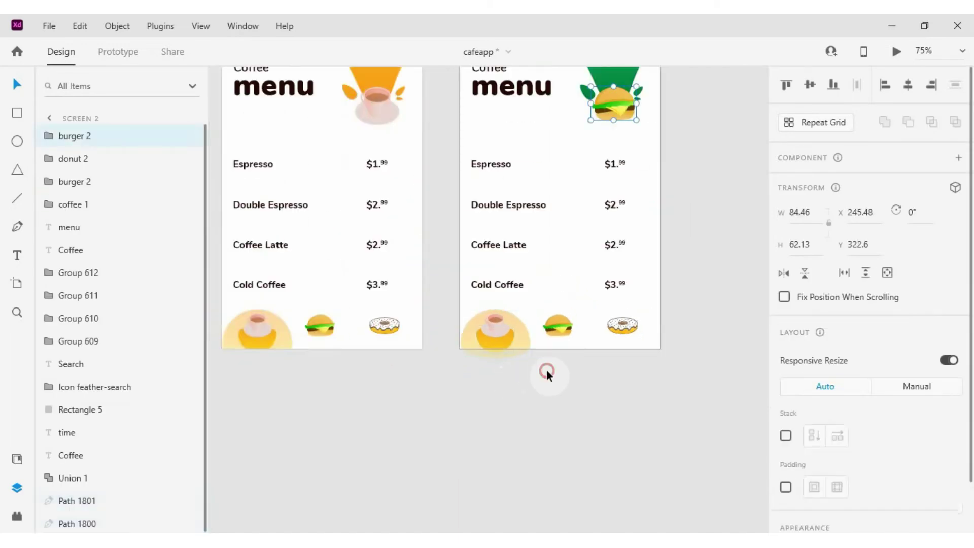
Move Screen 2's small bowl and large dome together behind the bottom bar burger and centre-align them horizontally with it.
{"action": "left_click_drag", "start_coordinate": [526, 380], "coordinate": [499, 344]}
{"action": "left_click_drag", "start_coordinate": [499, 344], "coordinate": [564, 352]}
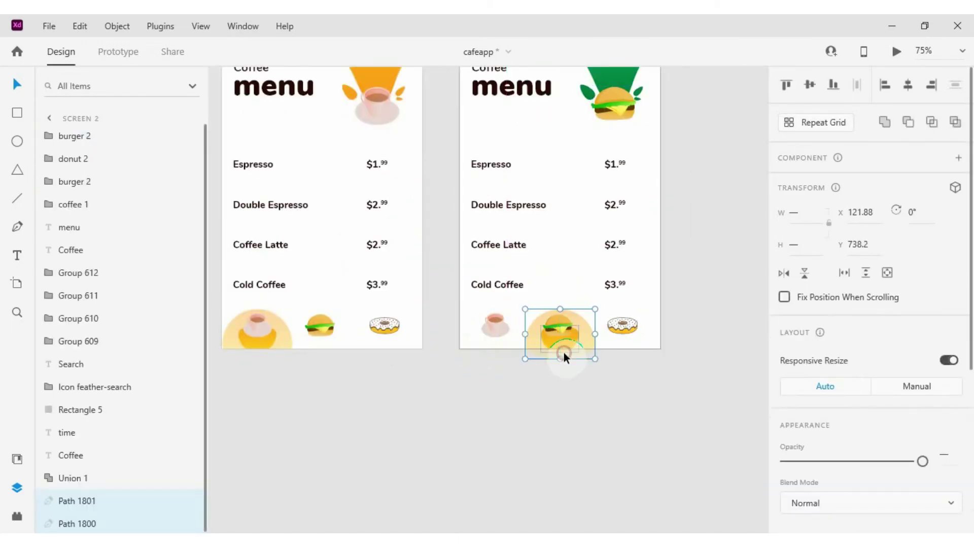
{"action": "scroll", "coordinate": [568, 355], "scroll_direction": "up", "scroll_amount": 8}
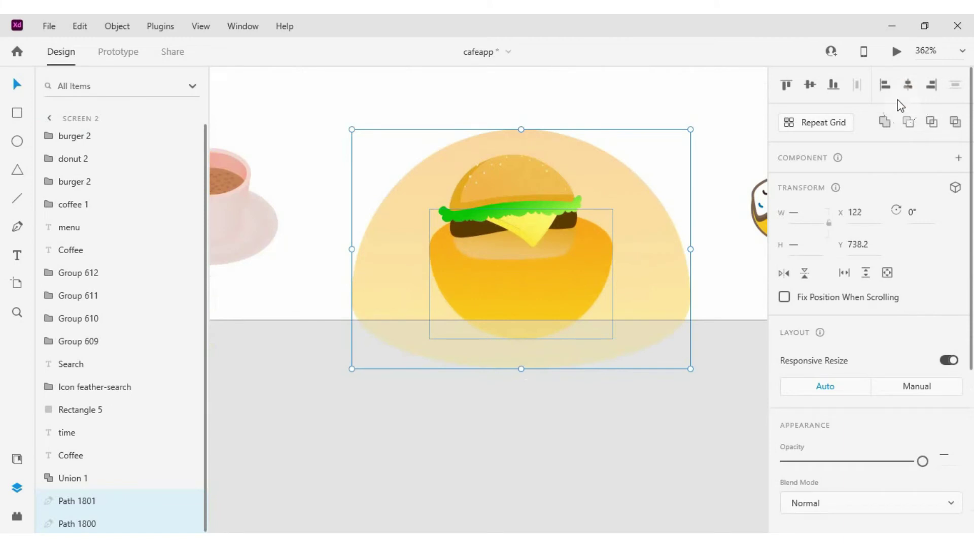
{"action": "left_click", "coordinate": [526, 189]}
{"action": "left_click", "coordinate": [907, 85]}
Compare the bottom bar burger on Screen 1 with the highlighted burger on Screen 2 and inspect its alignment.
{"action": "scroll", "coordinate": [725, 165], "scroll_direction": "down", "scroll_amount": 5}
{"action": "left_click", "coordinate": [248, 184]}
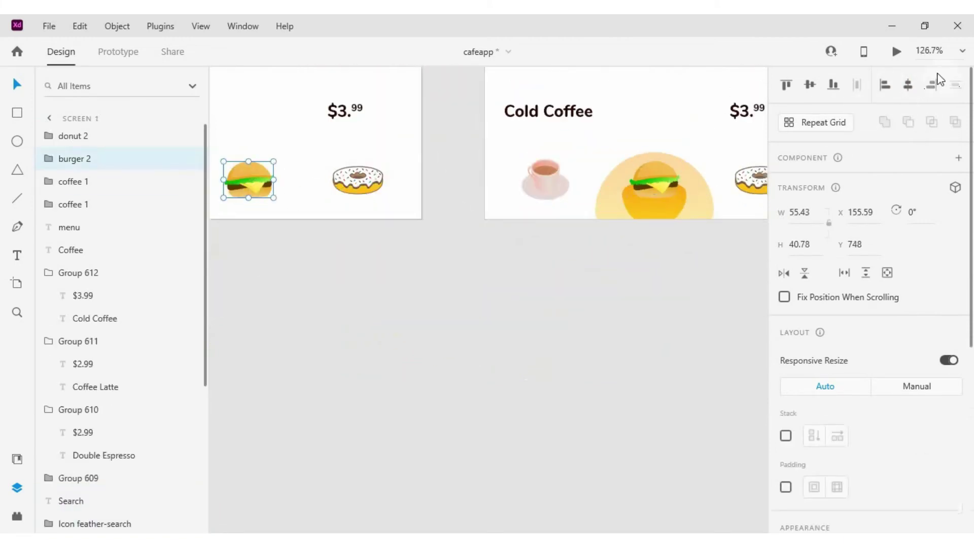
{"action": "left_click", "coordinate": [572, 252]}
{"action": "scroll", "coordinate": [502, 265], "scroll_direction": "down", "scroll_amount": 5}
{"action": "scroll", "coordinate": [502, 265], "scroll_direction": "up", "scroll_amount": 6}
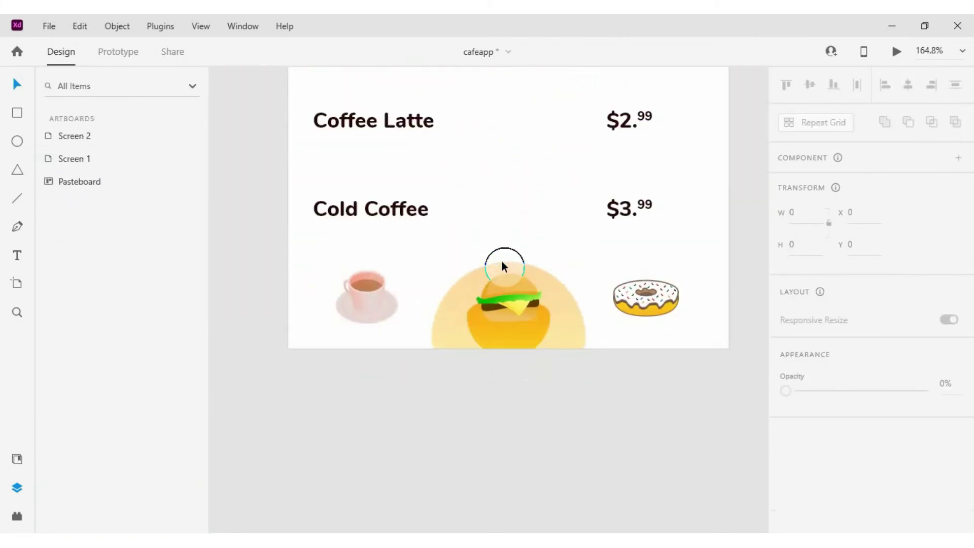
{"action": "scroll", "coordinate": [532, 337], "scroll_direction": "up", "scroll_amount": 2}
{"action": "scroll", "coordinate": [532, 334], "scroll_direction": "up", "scroll_amount": 2}
{"action": "left_click", "coordinate": [586, 309]}
Recolour the bowl and dome behind Screen 2's bottom bar burger with the green gradient #16FF92 - #007E37.
{"action": "scroll", "coordinate": [533, 335], "scroll_direction": "down", "scroll_amount": 5}
{"action": "left_click_drag", "start_coordinate": [540, 393], "coordinate": [496, 338]}
{"action": "left_click", "coordinate": [17, 457]}
{"action": "left_click", "coordinate": [109, 175]}
{"action": "left_click", "coordinate": [495, 413]}
{"action": "scroll", "coordinate": [500, 406], "scroll_direction": "down", "scroll_amount": 5}
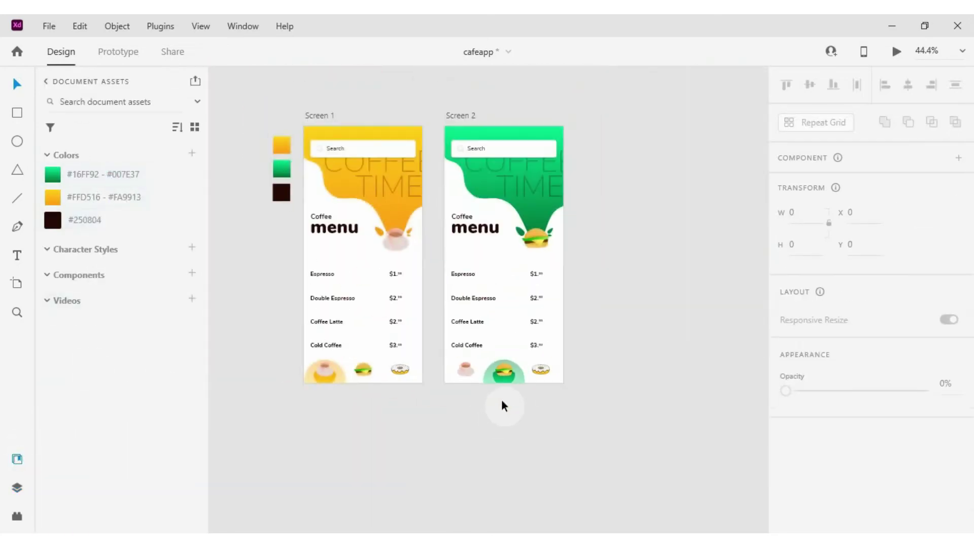
{"action": "scroll", "coordinate": [508, 385], "scroll_direction": "up", "scroll_amount": 5}
{"action": "scroll", "coordinate": [511, 403], "scroll_direction": "down", "scroll_amount": 6}
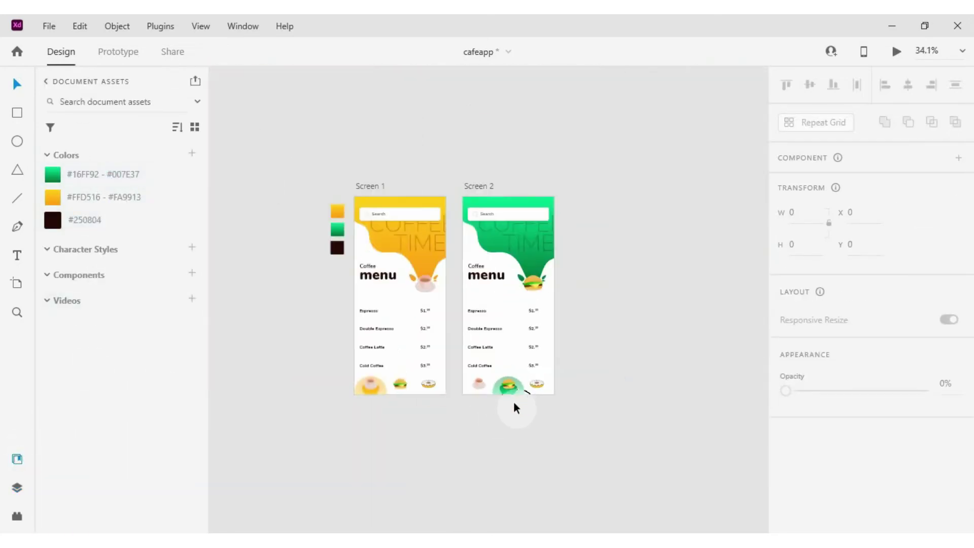
Replace the word Coffee above the menu heading on Screen 2 with Burger.
{"action": "scroll", "coordinate": [513, 401], "scroll_direction": "up", "scroll_amount": 3}
{"action": "left_click", "coordinate": [453, 182]}
{"action": "key", "text": "Escape"}
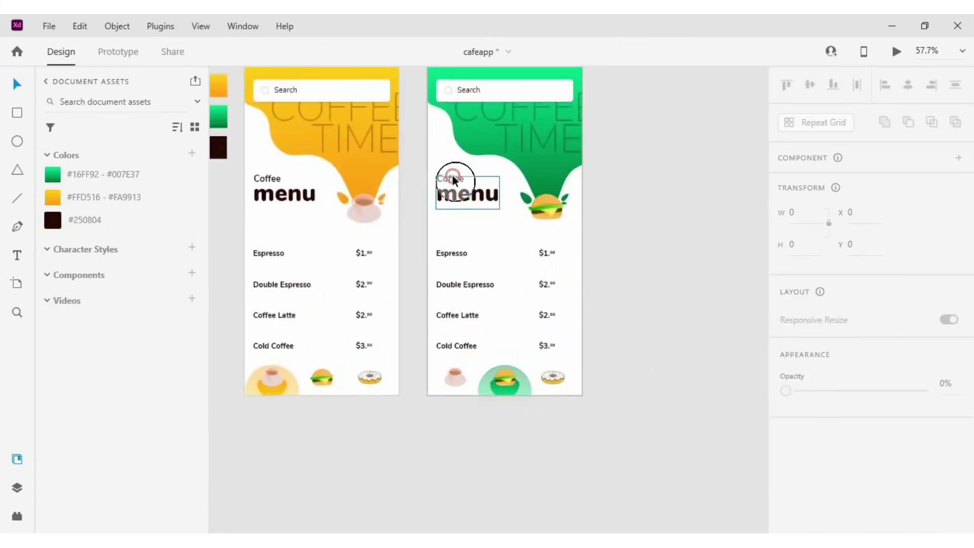
{"action": "left_click", "coordinate": [452, 181]}
{"action": "scroll", "coordinate": [451, 181], "scroll_direction": "up", "scroll_amount": 5}
{"action": "double_click", "coordinate": [452, 185]}
{"action": "double_click", "coordinate": [453, 187]}
{"action": "type", "text": "B"}
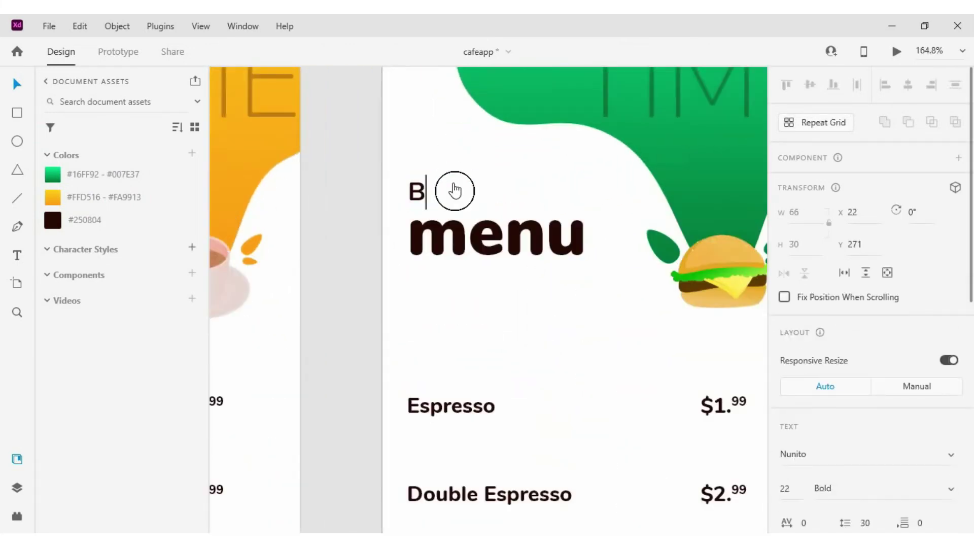
{"action": "type", "text": "urger"}
Replace the large thin COFFEE text in Screen 2's green header with BURGER.
{"action": "scroll", "coordinate": [454, 182], "scroll_direction": "down", "scroll_amount": 4}
{"action": "double_click", "coordinate": [547, 94]}
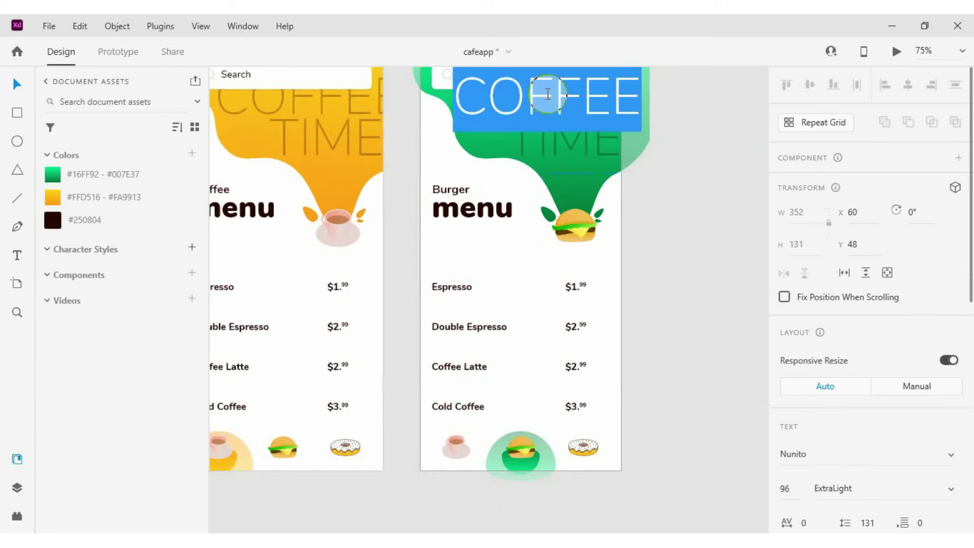
{"action": "type", "text": "BURGER"}
{"action": "left_click", "coordinate": [748, 215]}
{"action": "scroll", "coordinate": [653, 152], "scroll_direction": "down", "scroll_amount": 6}
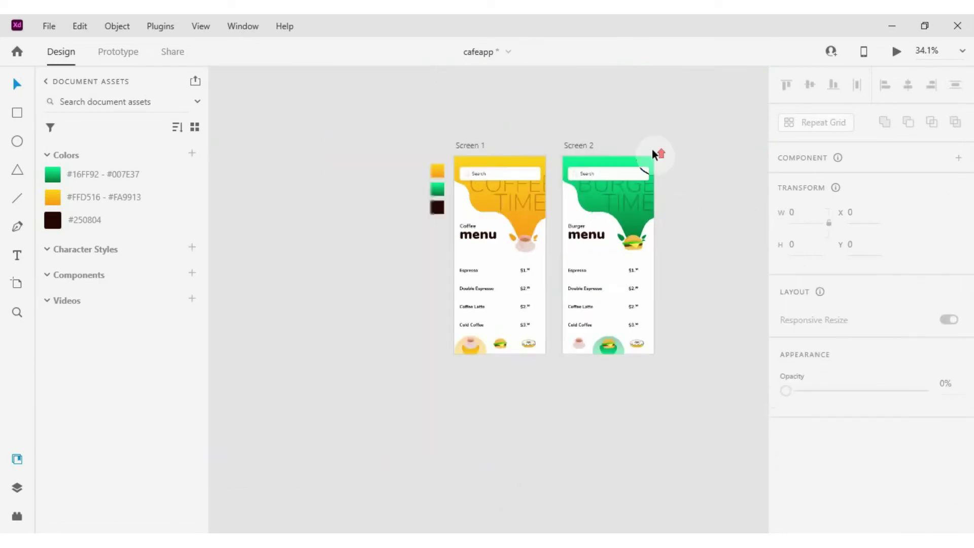
Replace the first two item names on Screen 2, Espresso and Double Espresso, with Hamburger and Chicken Burger.
{"action": "scroll", "coordinate": [661, 260], "scroll_direction": "up", "scroll_amount": 5}
{"action": "scroll", "coordinate": [608, 380], "scroll_direction": "up", "scroll_amount": 3}
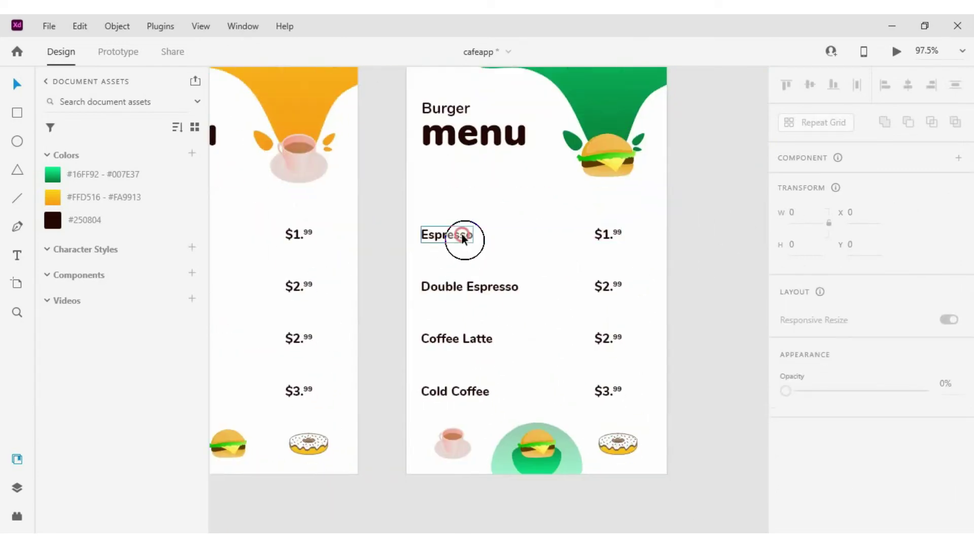
{"action": "double_click", "coordinate": [461, 237]}
{"action": "type", "text": "Hamburger"}
{"action": "key", "text": "Escape"}
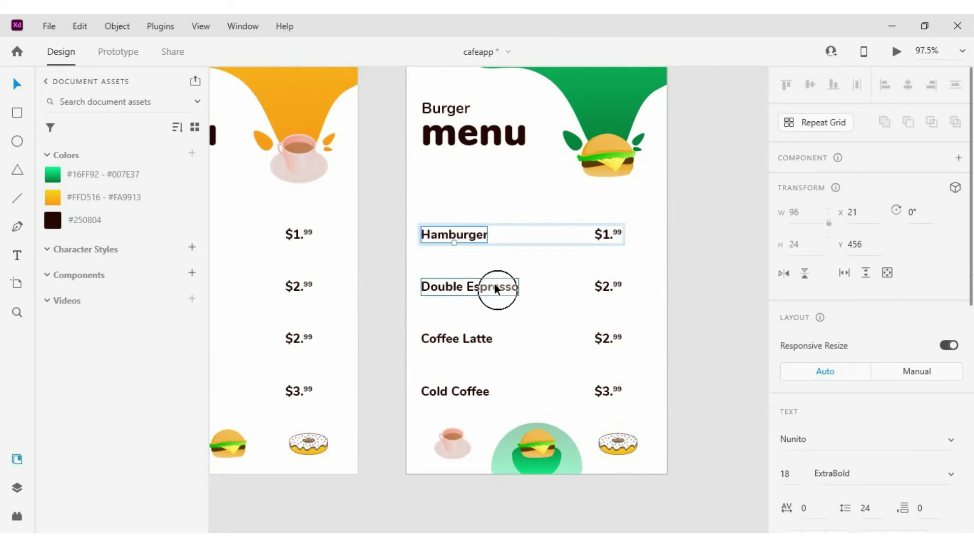
{"action": "double_click", "coordinate": [494, 281]}
{"action": "type", "text": "Chee"}
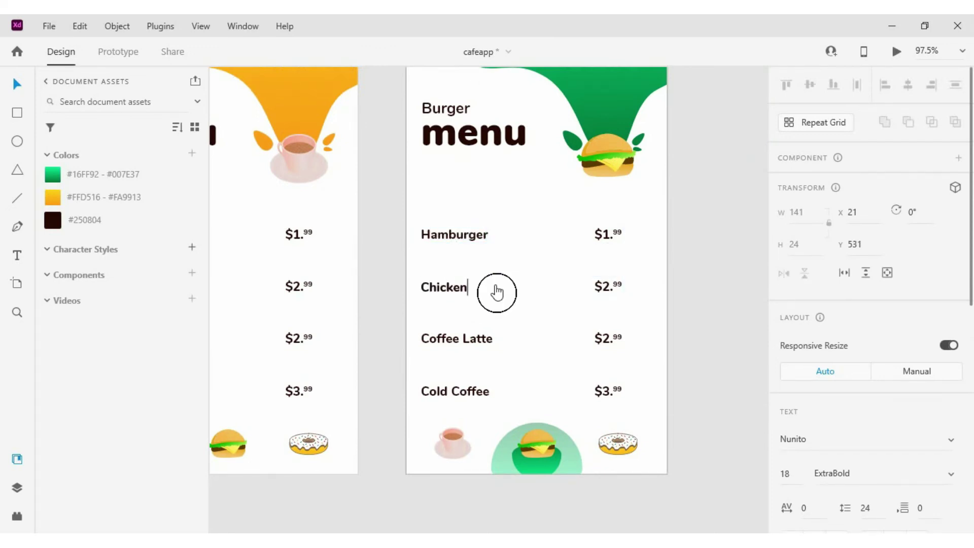
{"action": "type", "text": "ken Burh"}
{"action": "key", "text": "BackSpace"}
{"action": "type", "text": "ger"}
{"action": "key", "text": "Escape"}
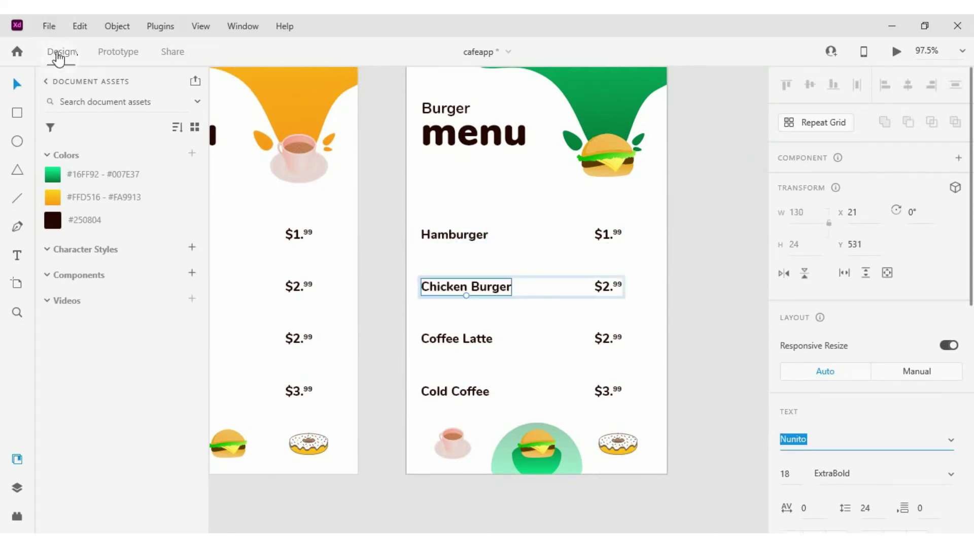
Replace the last two item names on Screen 2, Coffee Latte and Cold Coffee, with Cheese Burger and Veg Burger.
{"action": "double_click", "coordinate": [490, 340]}
{"action": "type", "text": "Cheese Burg"}
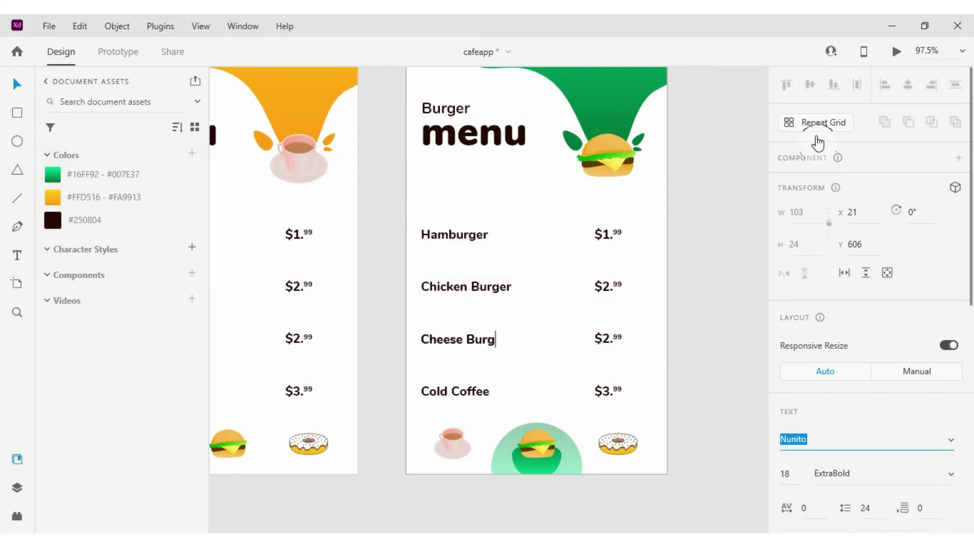
{"action": "type", "text": "er"}
{"action": "key", "text": "Escape"}
{"action": "double_click", "coordinate": [462, 393]}
{"action": "type", "text": "Veg Bu"}
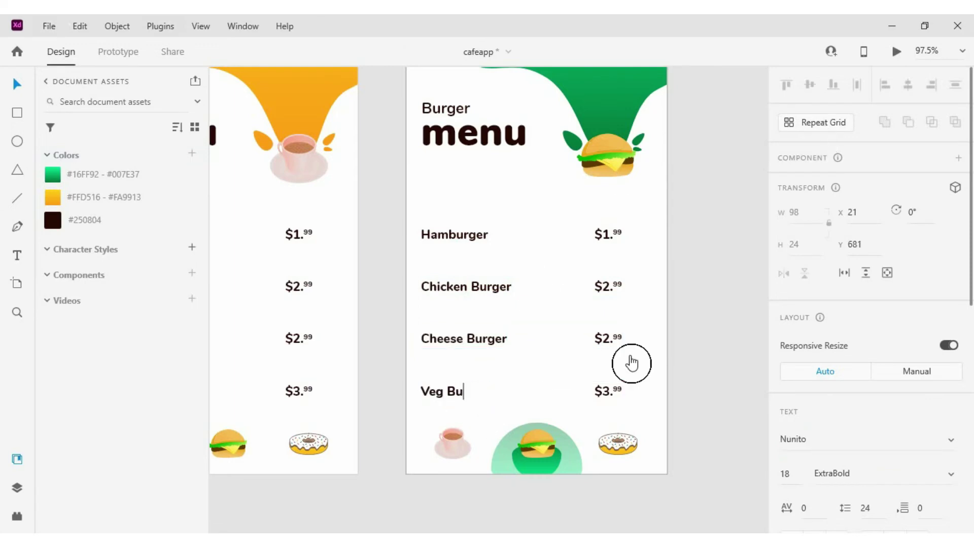
{"action": "scroll", "coordinate": [623, 323], "scroll_direction": "down", "scroll_amount": 3}
{"action": "left_click", "coordinate": [696, 329]}
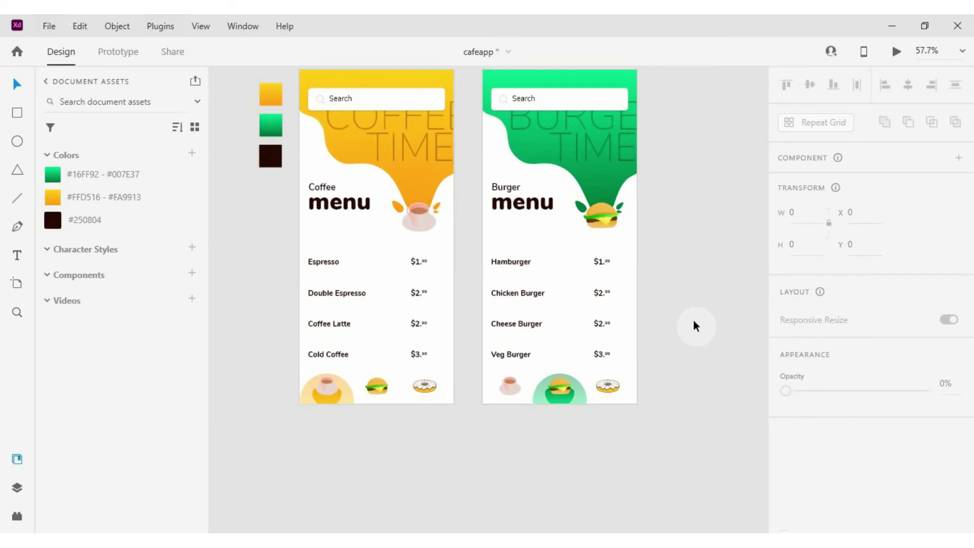
{"action": "scroll", "coordinate": [659, 315], "scroll_direction": "up", "scroll_amount": 2}
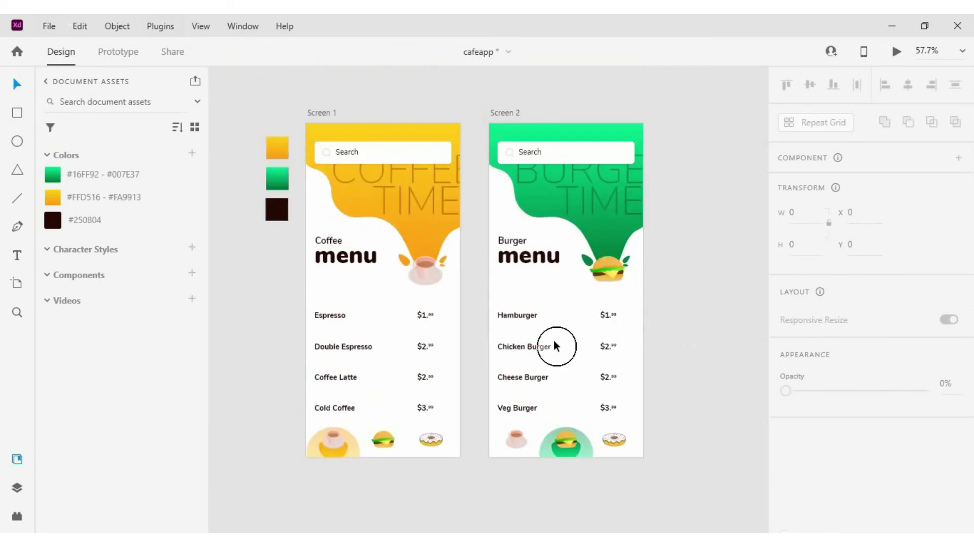
In Prototype mode, link Screen 1's bottom bar burger to Screen 2 and Screen 2's bottom bar coffee cup to Screen 1.
{"action": "left_click", "coordinate": [324, 112]}
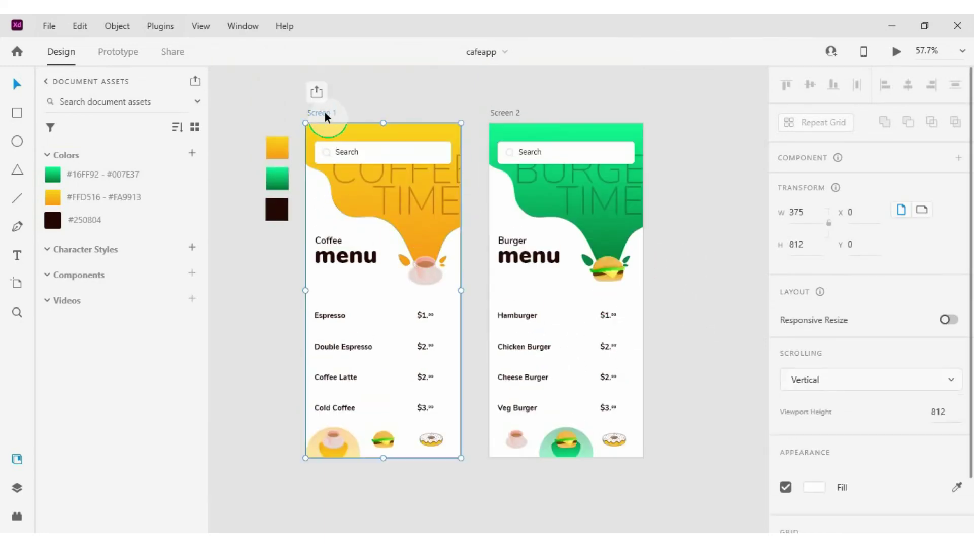
{"action": "left_click", "coordinate": [117, 51]}
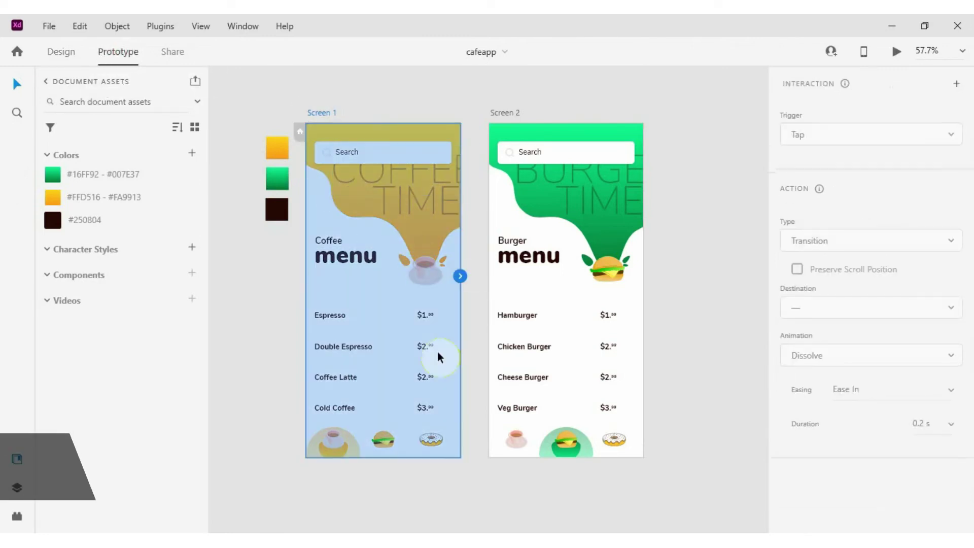
{"action": "left_click", "coordinate": [381, 440]}
{"action": "left_click", "coordinate": [380, 440]}
{"action": "left_click_drag", "start_coordinate": [396, 439], "coordinate": [501, 368]}
{"action": "left_click", "coordinate": [520, 439]}
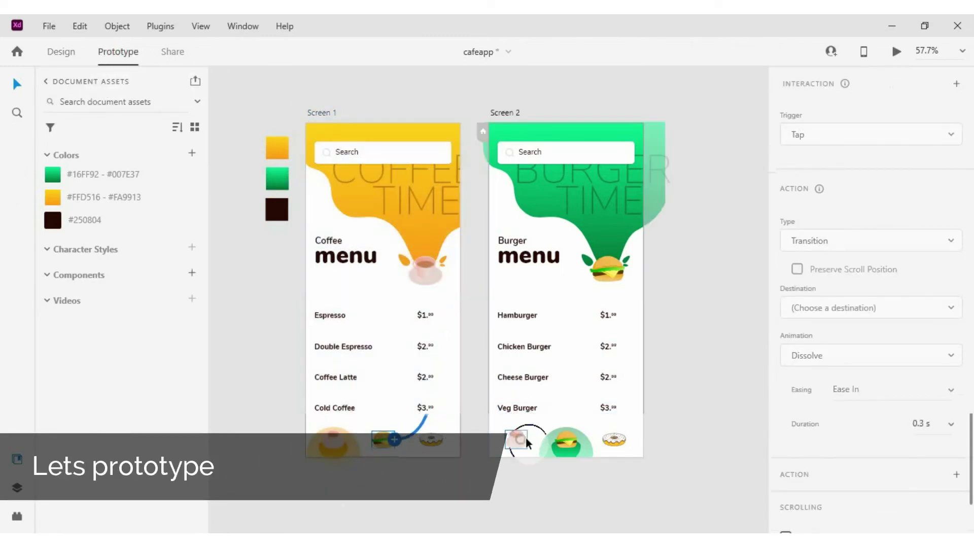
{"action": "left_click_drag", "start_coordinate": [526, 439], "coordinate": [431, 419]}
Set the interaction on Screen 1's bottom bar burger to Auto-Animate with Ease Out easing.
{"action": "left_click", "coordinate": [387, 438]}
{"action": "scroll", "coordinate": [892, 316], "scroll_direction": "down", "scroll_amount": 1}
{"action": "left_click", "coordinate": [848, 211]}
{"action": "left_click", "coordinate": [846, 189]}
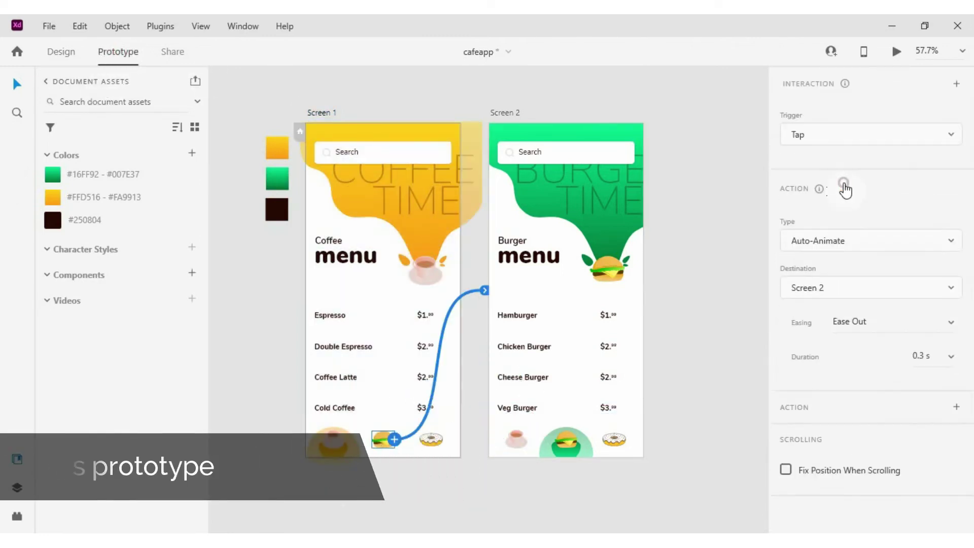
{"action": "left_click", "coordinate": [949, 325]}
{"action": "left_click", "coordinate": [841, 275]}
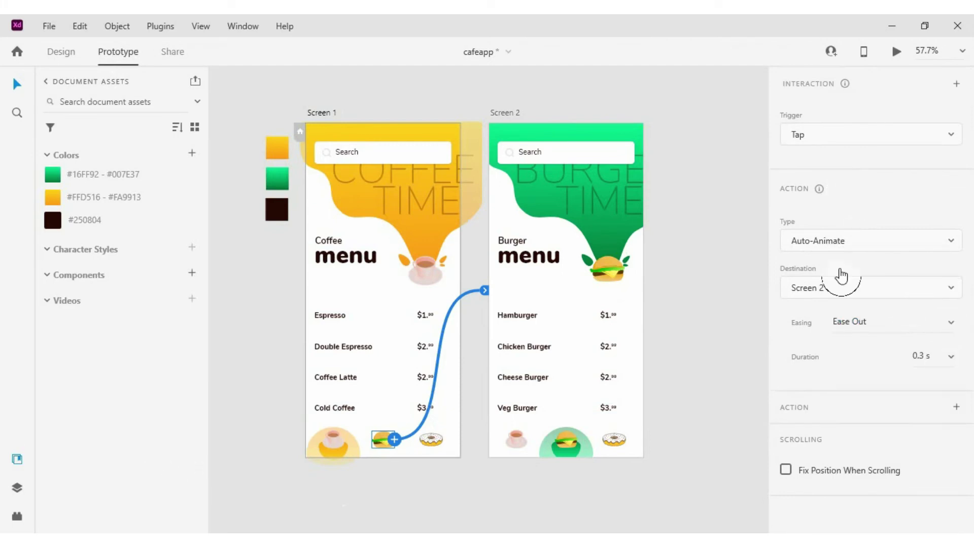
Set the action type of Screen 2's bottom bar coffee cup interaction to Auto-Animate.
{"action": "left_click", "coordinate": [516, 440]}
{"action": "left_click", "coordinate": [822, 240]}
{"action": "left_click", "coordinate": [827, 213]}
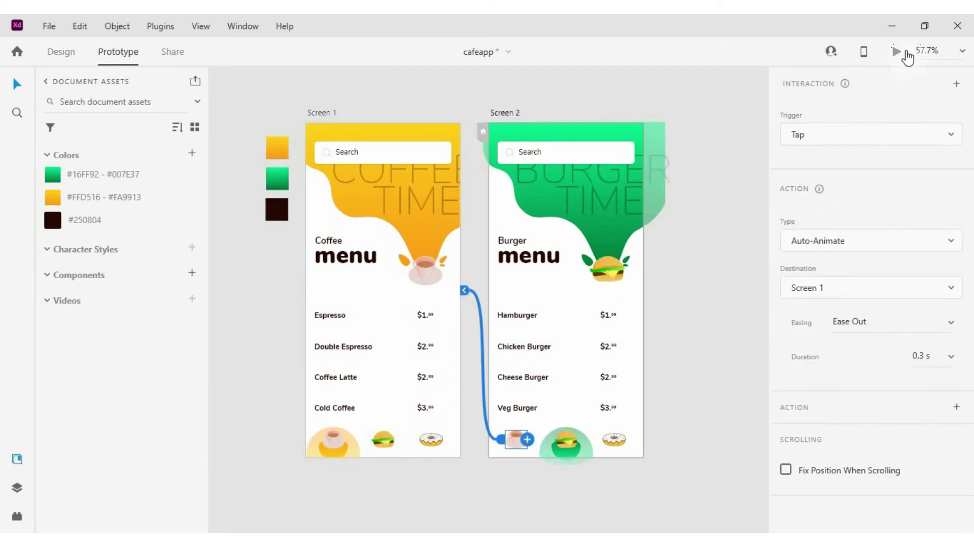
Preview the prototype and test switching between the coffee and burger menus with the bottom bar images.
{"action": "left_click", "coordinate": [896, 51]}
{"action": "left_click", "coordinate": [415, 507]}
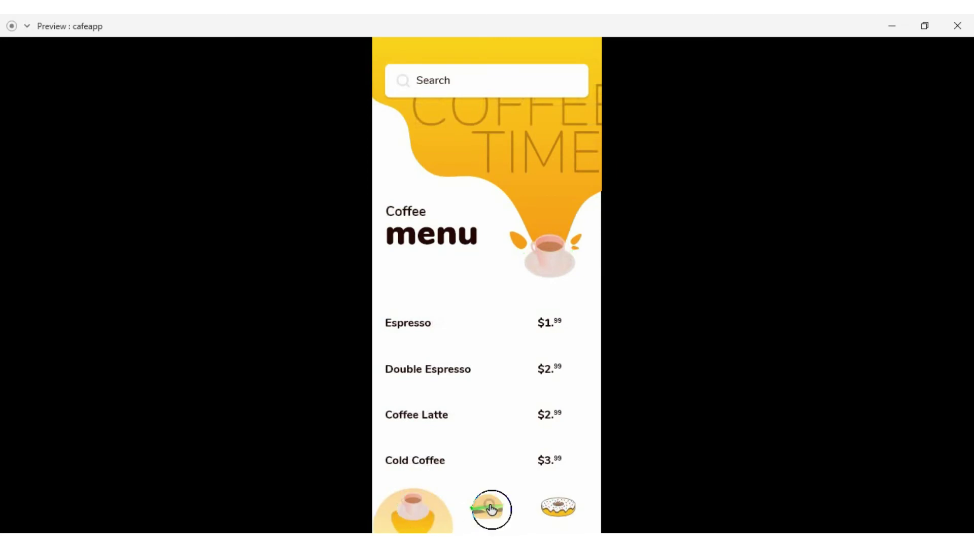
{"action": "left_click", "coordinate": [490, 506]}
{"action": "left_click", "coordinate": [425, 504]}
{"action": "left_click", "coordinate": [486, 514]}
{"action": "left_click", "coordinate": [962, 29]}
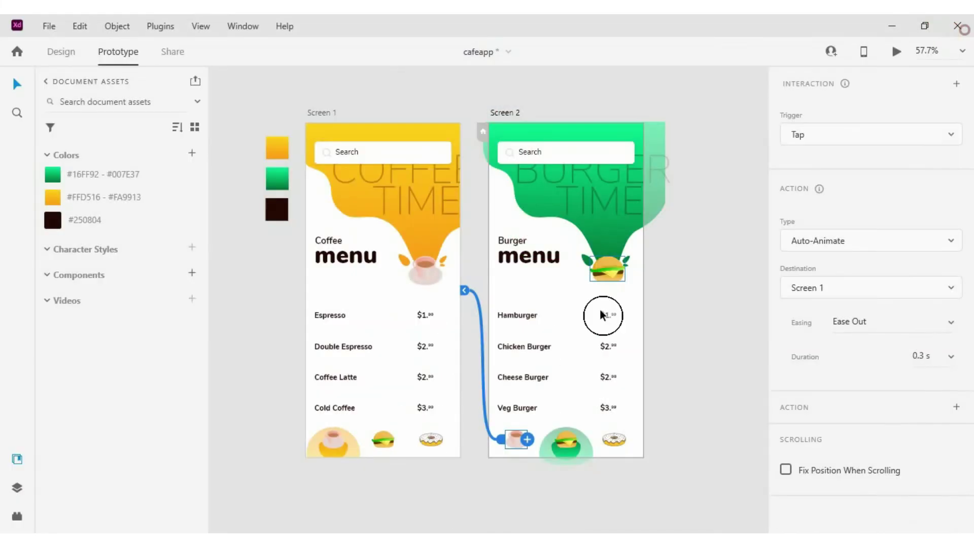
Return to Design mode and inspect the layer names of the coffee, burger and donut images.
{"action": "left_click", "coordinate": [427, 274]}
{"action": "left_click", "coordinate": [60, 51]}
{"action": "left_click", "coordinate": [405, 266]}
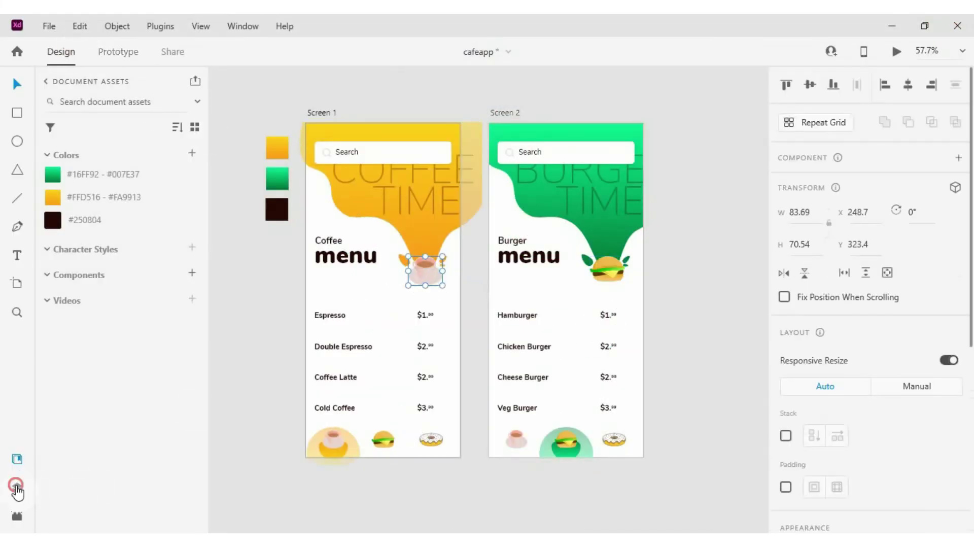
{"action": "left_click", "coordinate": [17, 487]}
{"action": "left_click", "coordinate": [336, 445]}
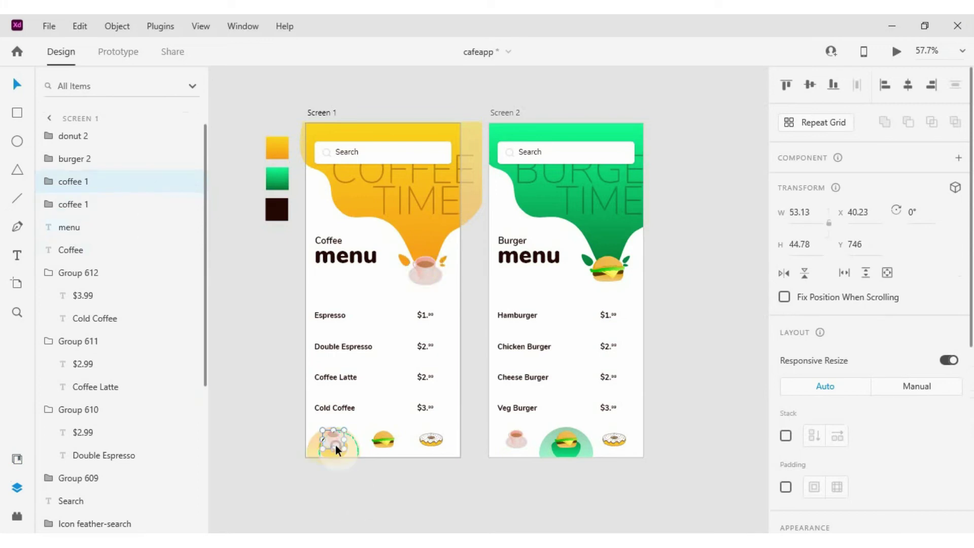
{"action": "left_click", "coordinate": [515, 439]}
{"action": "left_click", "coordinate": [384, 439]}
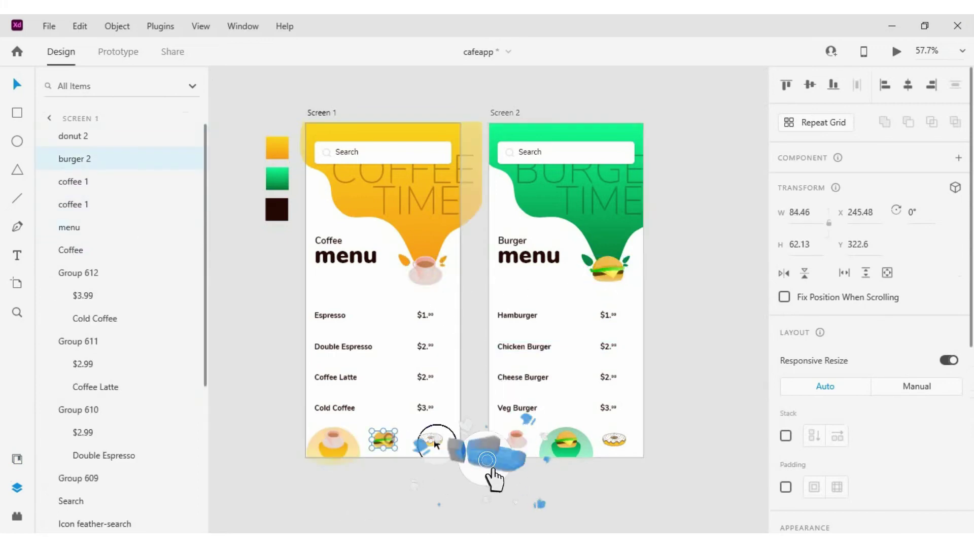
{"action": "left_click", "coordinate": [432, 440]}
Rename the bottom bar coffee cup layers on both Screen 1 and Screen 2 as coffee 2.
{"action": "left_click", "coordinate": [338, 439]}
{"action": "double_click", "coordinate": [80, 182]}
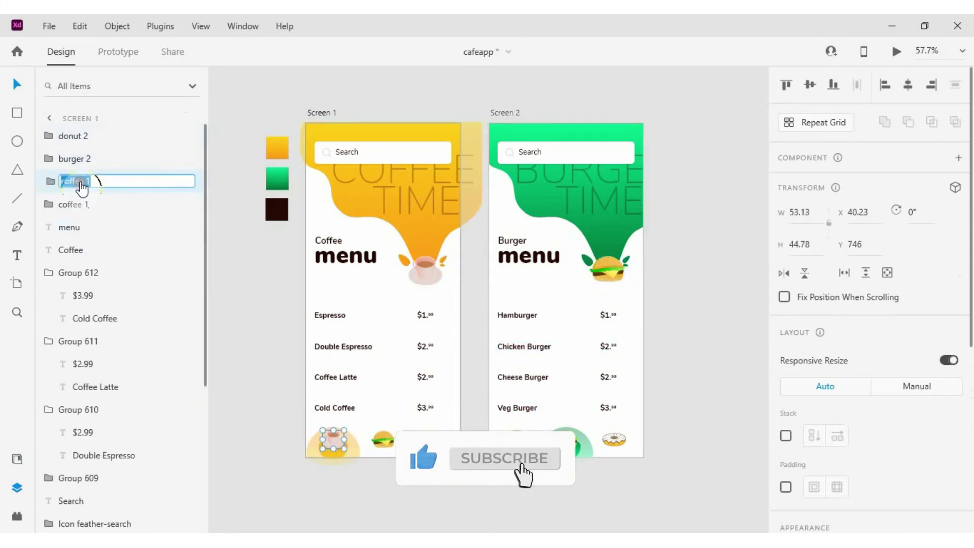
{"action": "type", "text": "2"}
{"action": "left_click", "coordinate": [403, 490]}
{"action": "left_click", "coordinate": [516, 439]}
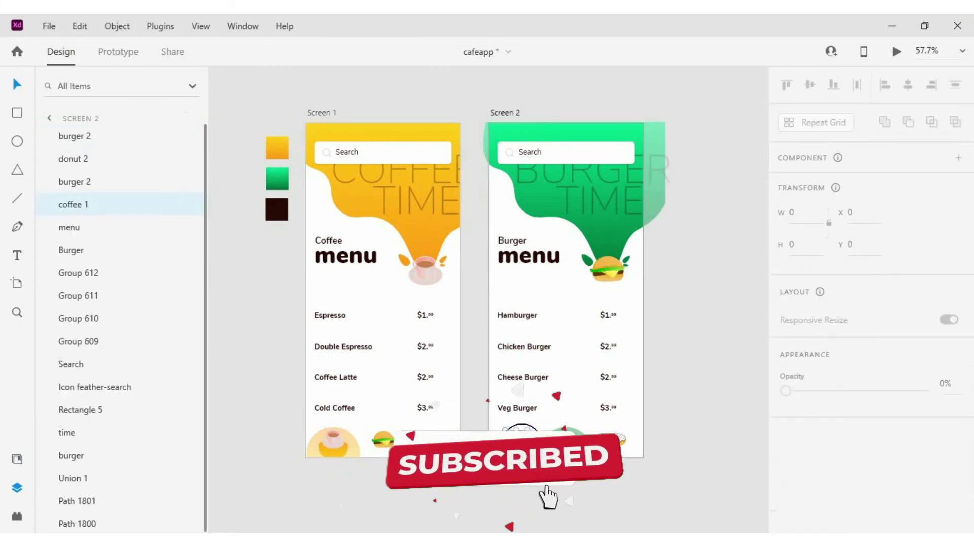
{"action": "double_click", "coordinate": [83, 204]}
{"action": "type", "text": "coffee 2"}
{"action": "left_click", "coordinate": [474, 254]}
Check the layers of the large header burger and coffee cup, and preview the animated switch between both menus.
{"action": "left_click", "coordinate": [612, 270]}
{"action": "left_click", "coordinate": [428, 272]}
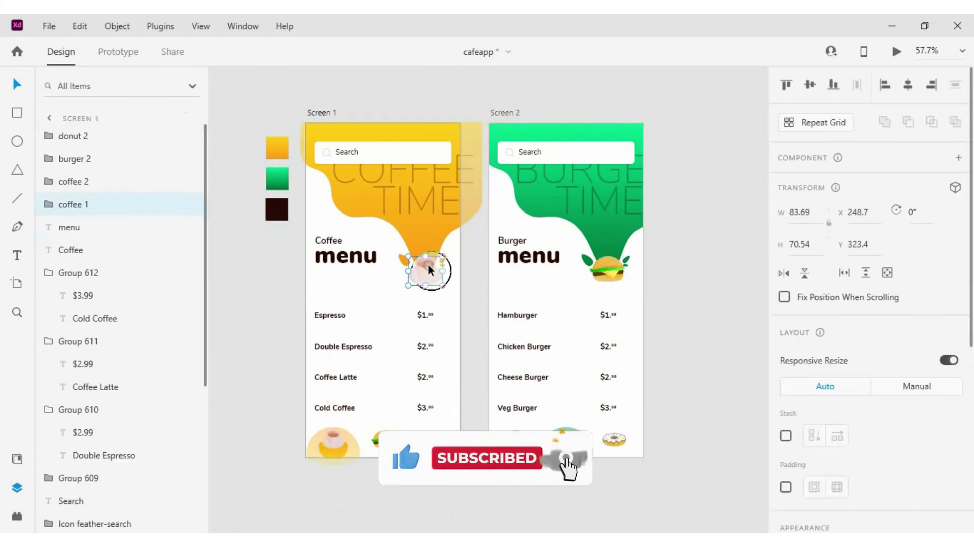
{"action": "left_click", "coordinate": [602, 272]}
{"action": "left_click", "coordinate": [445, 177]}
{"action": "left_click", "coordinate": [896, 52]}
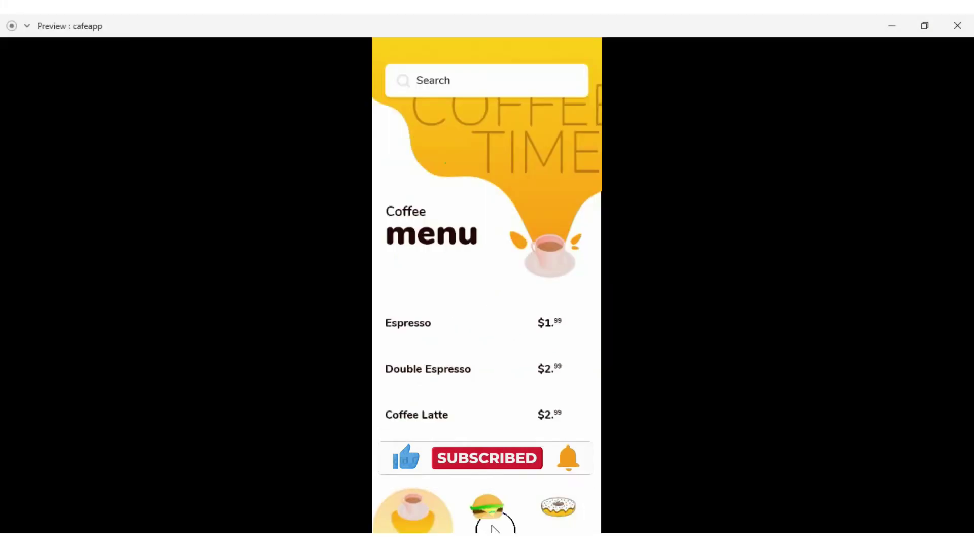
{"action": "left_click", "coordinate": [490, 517]}
{"action": "left_click", "coordinate": [417, 507]}
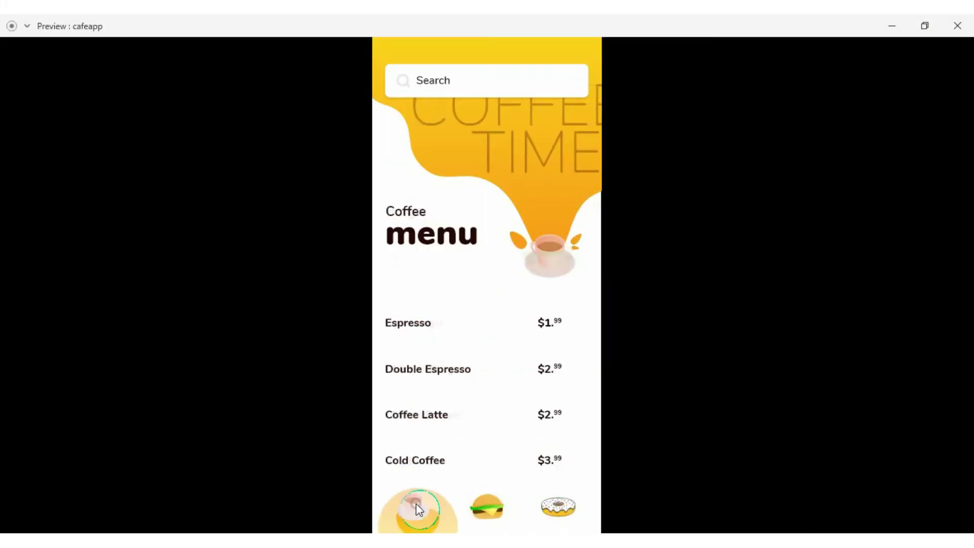
{"action": "left_click", "coordinate": [489, 506]}
{"action": "left_click", "coordinate": [417, 510]}
{"action": "left_click", "coordinate": [494, 504]}
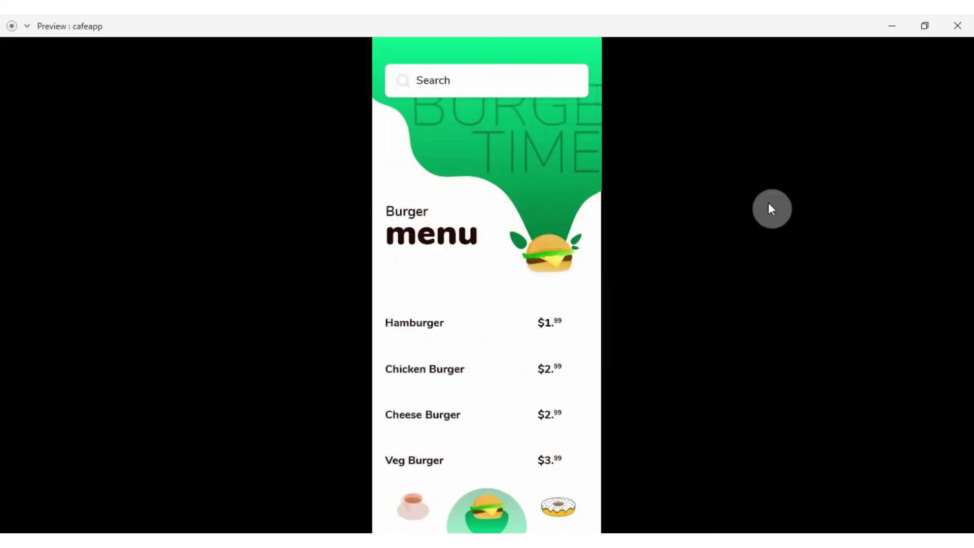
{"action": "left_click", "coordinate": [957, 25]}
Paste a copy of Screen 2's small Burger label onto Screen 1 over the Coffee label.
{"action": "left_click", "coordinate": [389, 479]}
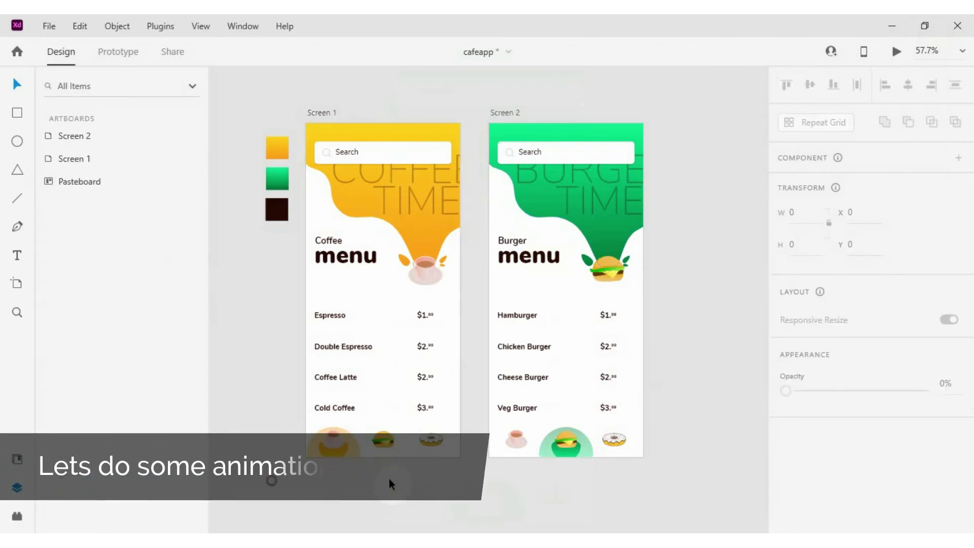
{"action": "scroll", "coordinate": [450, 465], "scroll_direction": "up", "scroll_amount": 1}
{"action": "left_click_drag", "start_coordinate": [476, 253], "coordinate": [477, 302]}
{"action": "left_click", "coordinate": [307, 221]}
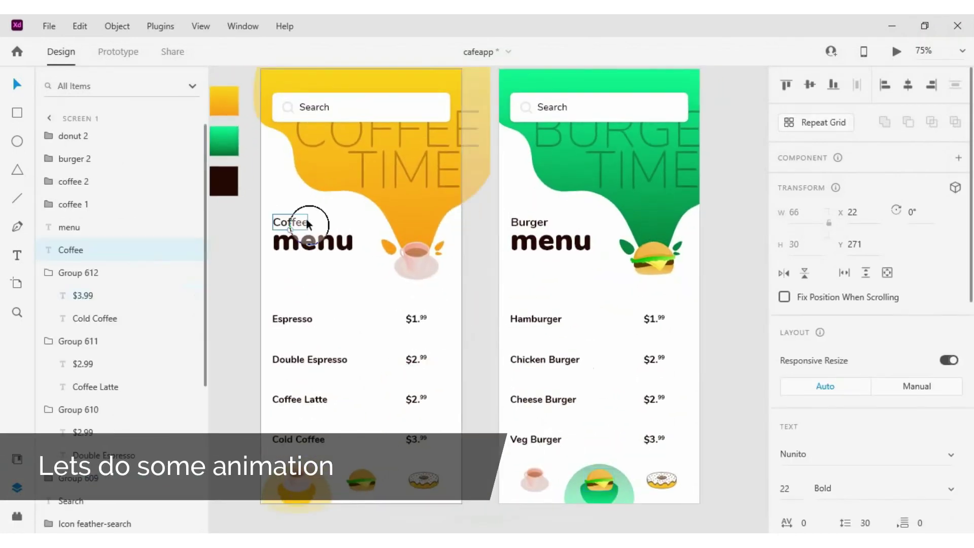
{"action": "left_click", "coordinate": [533, 222]}
{"action": "left_click", "coordinate": [298, 220]}
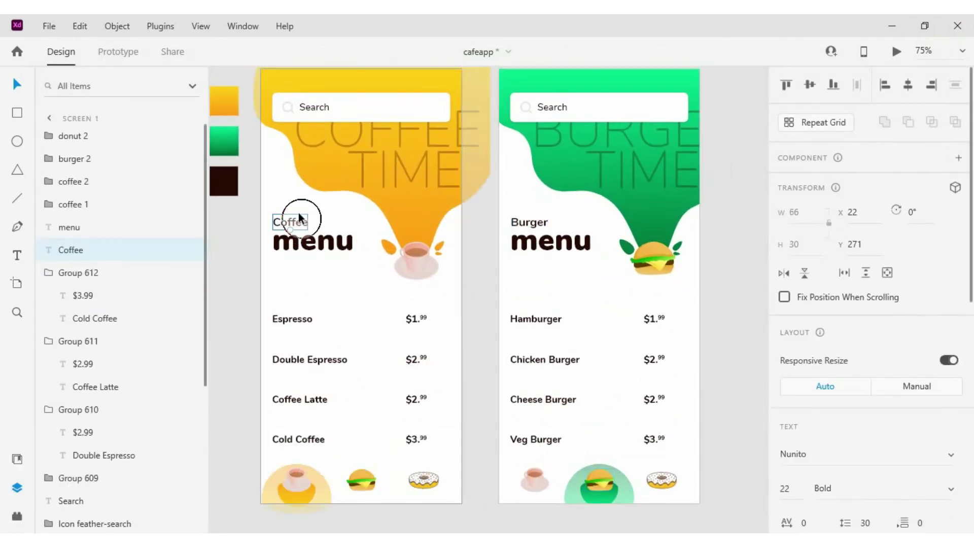
{"action": "key", "text": "ctrl+v"}
Move the pasted Burger label left until it sits almost entirely outside Screen 1's artboard.
{"action": "scroll", "coordinate": [238, 221], "scroll_direction": "up", "scroll_amount": 4}
{"action": "key", "text": "shift+Left"}
{"action": "key", "text": "shift+Left"}
{"action": "key", "text": "shift+Left"}
{"action": "key", "text": "shift+Left"}
{"action": "key", "text": "shift+Left"}
{"action": "key", "text": "shift+Left"}
{"action": "key", "text": "shift+Left"}
{"action": "key", "text": "shift+Left"}
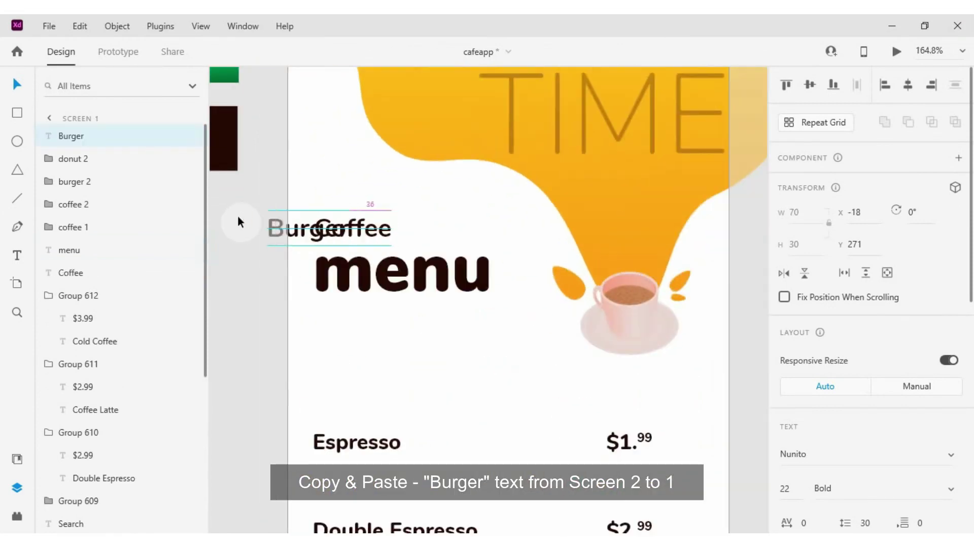
{"action": "key", "text": "Left"}
{"action": "key", "text": "Left"}
{"action": "key", "text": "Left"}
{"action": "key", "text": "Left"}
{"action": "key", "text": "Left"}
{"action": "key", "text": "Left"}
{"action": "key", "text": "Left"}
Set the opacity of the Burger label beside Screen 1 to 0%.
{"action": "scroll", "coordinate": [849, 330], "scroll_direction": "down", "scroll_amount": 5}
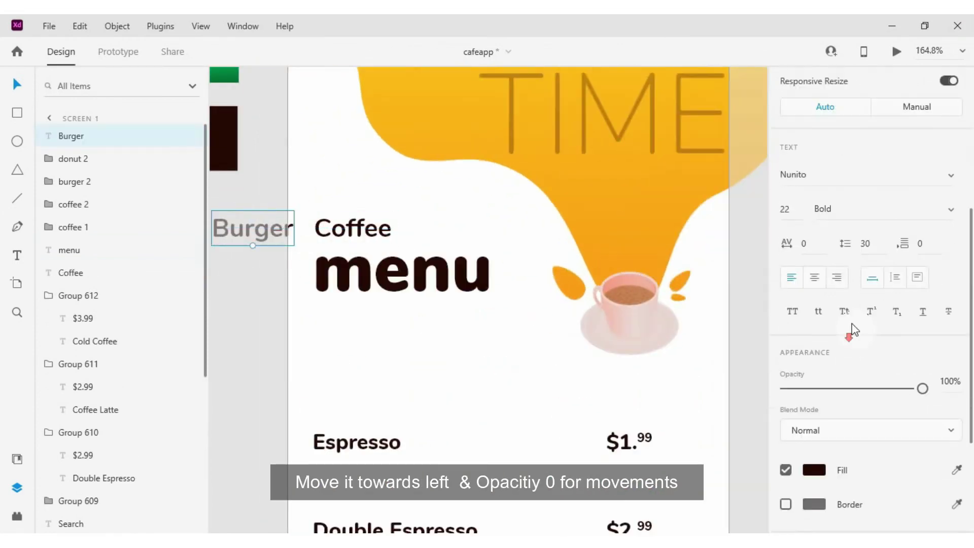
{"action": "left_click_drag", "start_coordinate": [924, 388], "coordinate": [786, 389]}
{"action": "scroll", "coordinate": [331, 248], "scroll_direction": "down", "scroll_amount": 5}
{"action": "scroll", "coordinate": [331, 248], "scroll_direction": "up", "scroll_amount": 3}
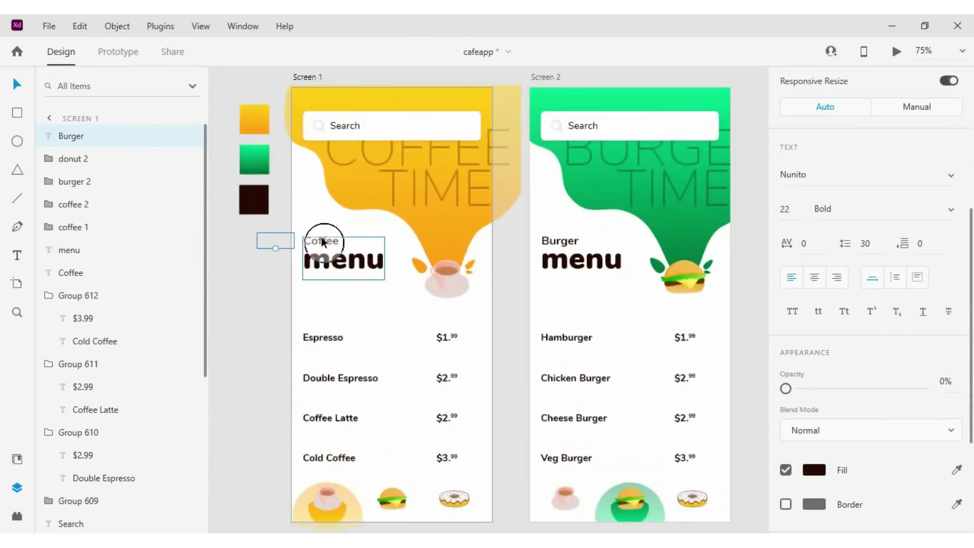
Paste a copy of Screen 1's small Coffee label onto Screen 2 and move it right, past the artboard's edge.
{"action": "left_click", "coordinate": [327, 238]}
{"action": "left_click", "coordinate": [567, 242]}
{"action": "key", "text": "ctrl+v"}
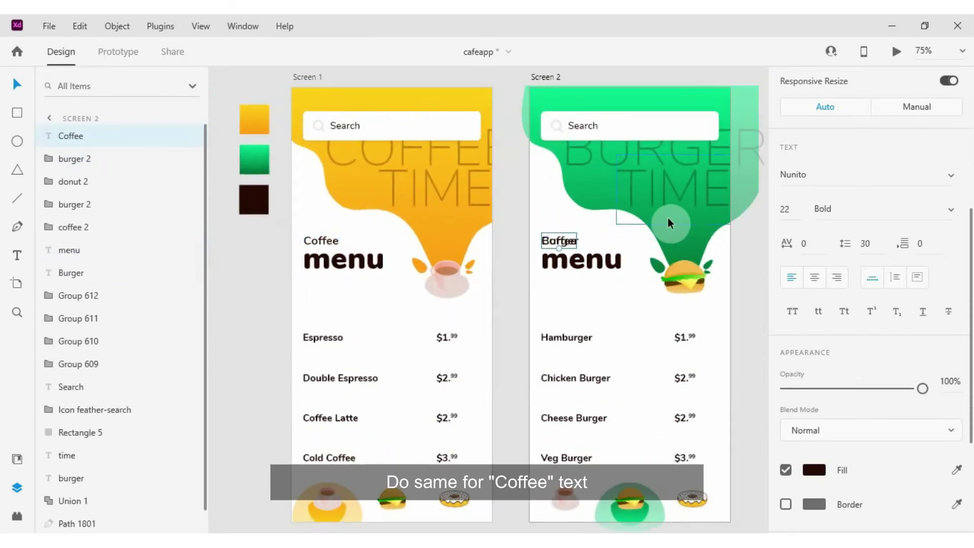
{"action": "key", "text": "shift+Right"}
{"action": "key", "text": "shift+Right"}
{"action": "key", "text": "shift+Right"}
{"action": "key", "text": "shift+Right"}
{"action": "key", "text": "shift+Right"}
{"action": "key", "text": "shift+Right"}
{"action": "key", "text": "shift+Right"}
{"action": "key", "text": "shift+Right"}
{"action": "key", "text": "shift+Right"}
{"action": "key", "text": "shift+Right"}
{"action": "key", "text": "shift+Right"}
{"action": "key", "text": "shift+Right"}
{"action": "key", "text": "shift+Right"}
{"action": "key", "text": "shift+Right"}
{"action": "key", "text": "shift+Right"}
{"action": "key", "text": "shift+Right"}
{"action": "key", "text": "shift+Right"}
{"action": "key", "text": "shift+Right"}
{"action": "key", "text": "shift+Right"}
{"action": "key", "text": "shift+Right"}
{"action": "key", "text": "shift+Right"}
{"action": "key", "text": "shift+Right"}
{"action": "key", "text": "shift+Right"}
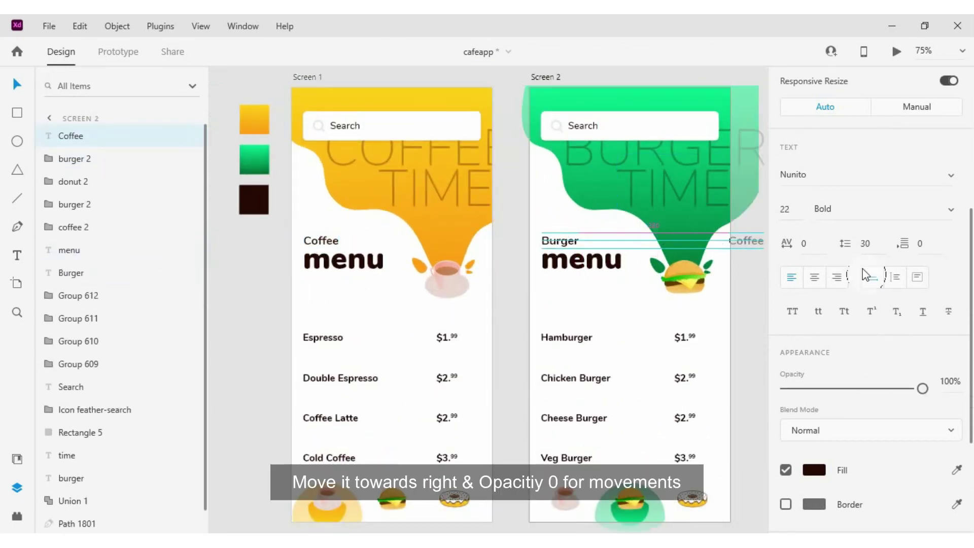
Set the opacity of the Coffee label beside Screen 2 to 0% and deselect it.
{"action": "scroll", "coordinate": [862, 269], "scroll_direction": "down", "scroll_amount": 3}
{"action": "left_click_drag", "start_coordinate": [822, 250], "coordinate": [784, 250]}
{"action": "left_click", "coordinate": [755, 278]}
Preview the prototype and switch between the coffee and burger screens to check the label animation.
{"action": "key", "text": "ctrl+0"}
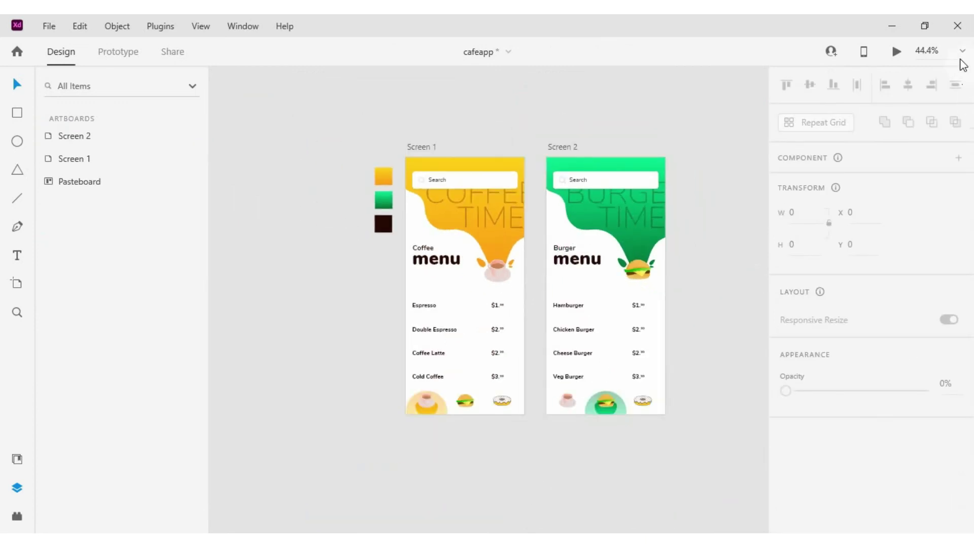
{"action": "left_click", "coordinate": [892, 53]}
{"action": "left_click", "coordinate": [490, 511]}
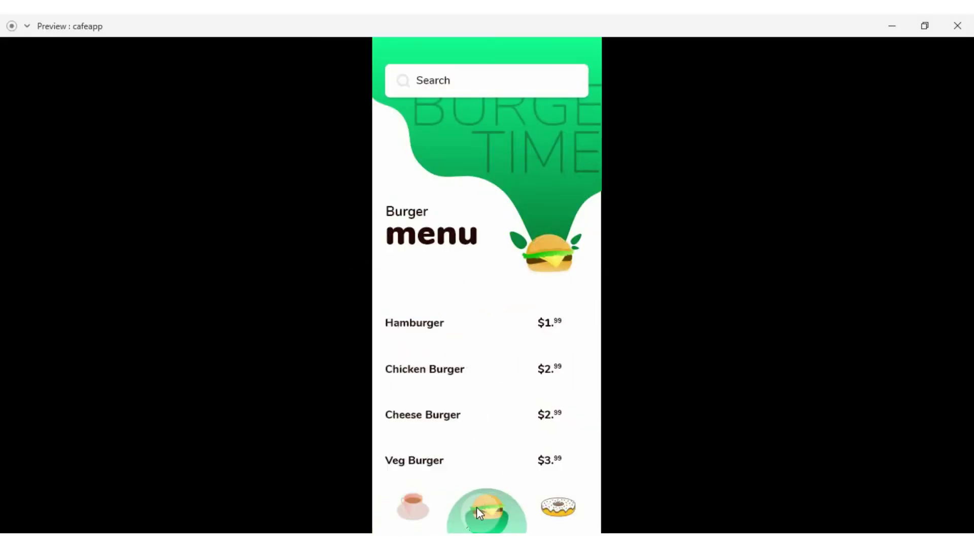
{"action": "left_click", "coordinate": [418, 511]}
{"action": "left_click", "coordinate": [495, 514]}
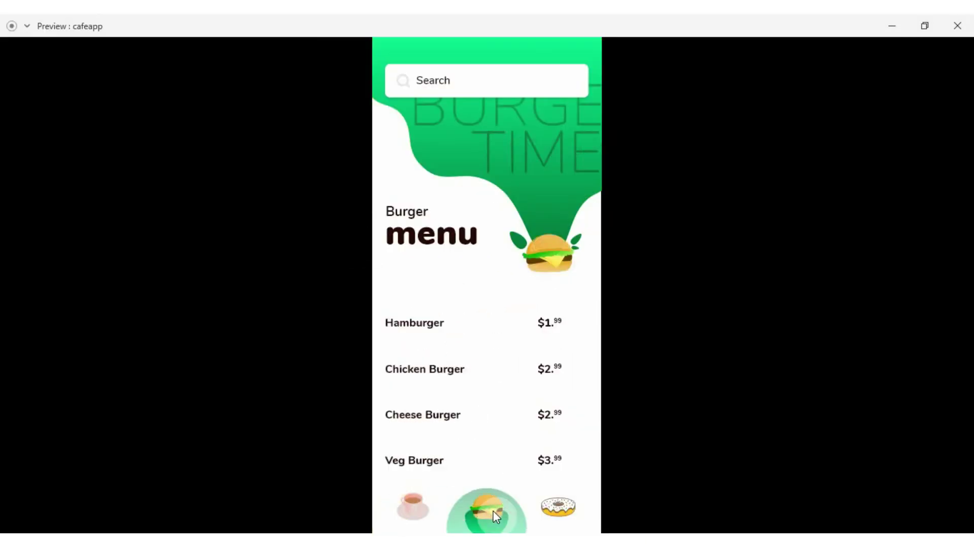
{"action": "left_click", "coordinate": [957, 26]}
Group the large COFFEE and TIME headline texts on Screen 1.
{"action": "left_click", "coordinate": [537, 236]}
{"action": "scroll", "coordinate": [536, 233], "scroll_direction": "up", "scroll_amount": 3}
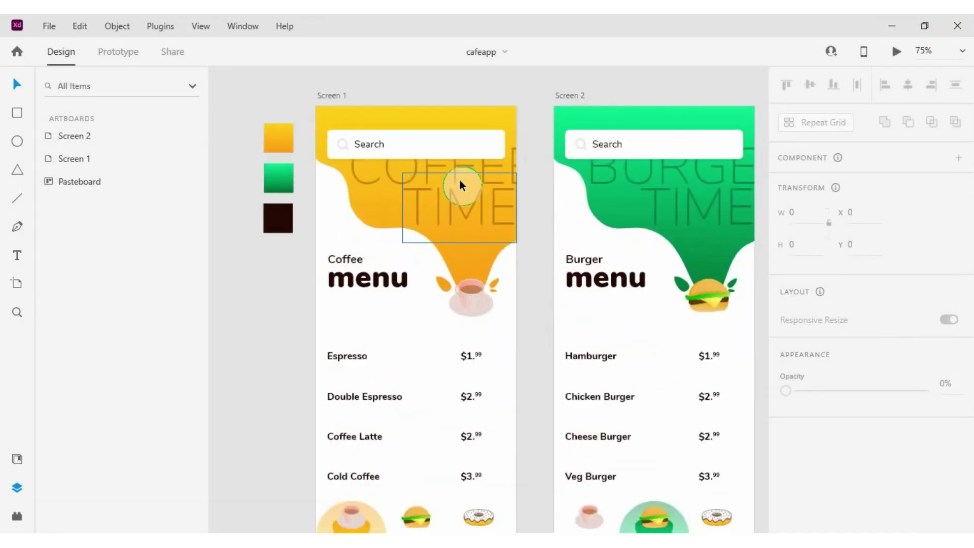
{"action": "left_click", "coordinate": [467, 164]}
{"action": "left_click", "coordinate": [476, 219], "text": "shift"}
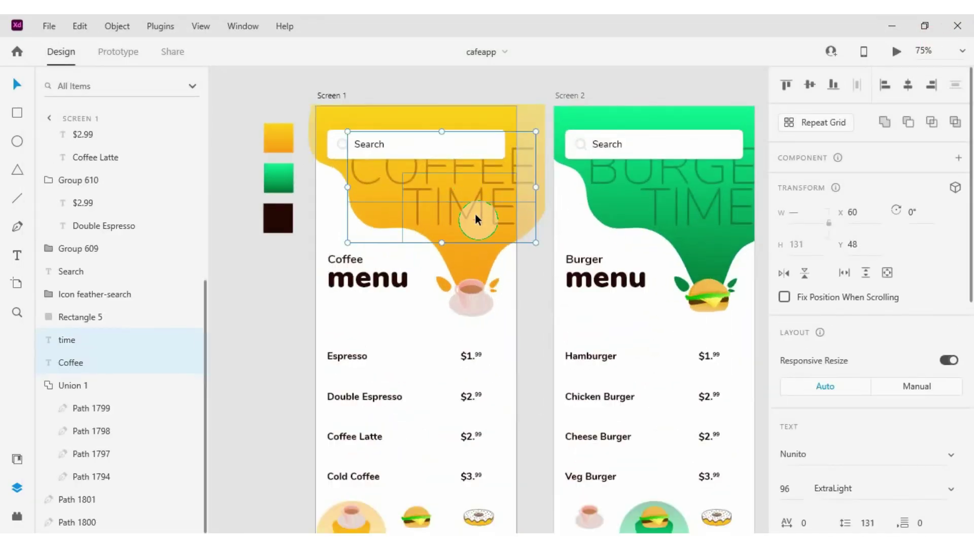
{"action": "key", "text": "ctrl+g"}
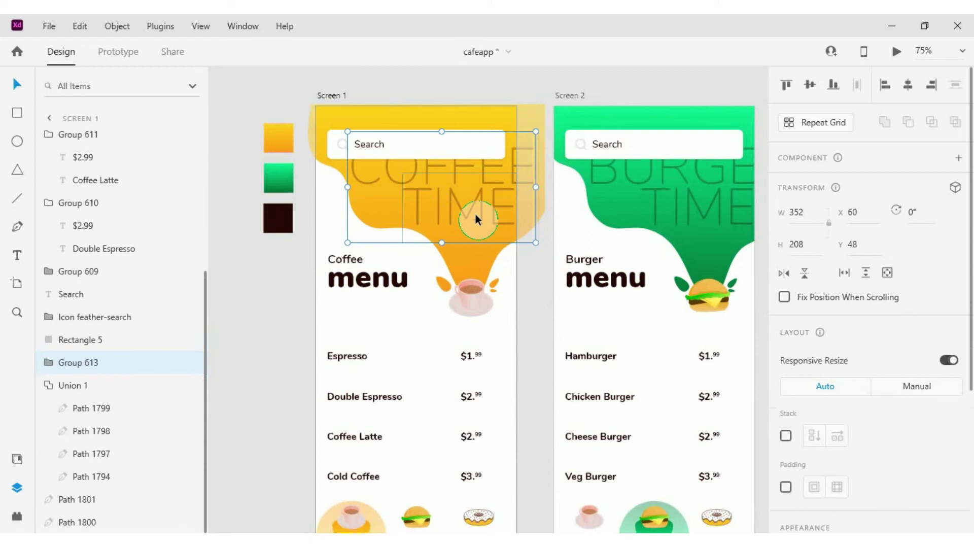
Group the large BURGER and TIME headline texts on Screen 2.
{"action": "left_click", "coordinate": [644, 182]}
{"action": "left_click", "coordinate": [625, 174], "text": "shift"}
{"action": "key", "text": "ctrl+g"}
Preview the prototype and alternate repeatedly between the coffee and burger screens to examine the headline transition.
{"action": "left_click", "coordinate": [896, 51]}
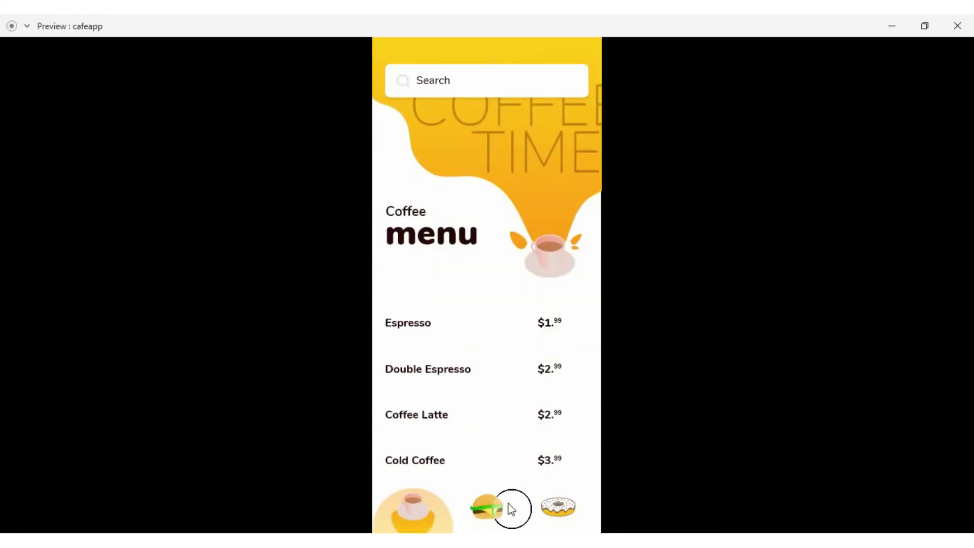
{"action": "left_click", "coordinate": [446, 515]}
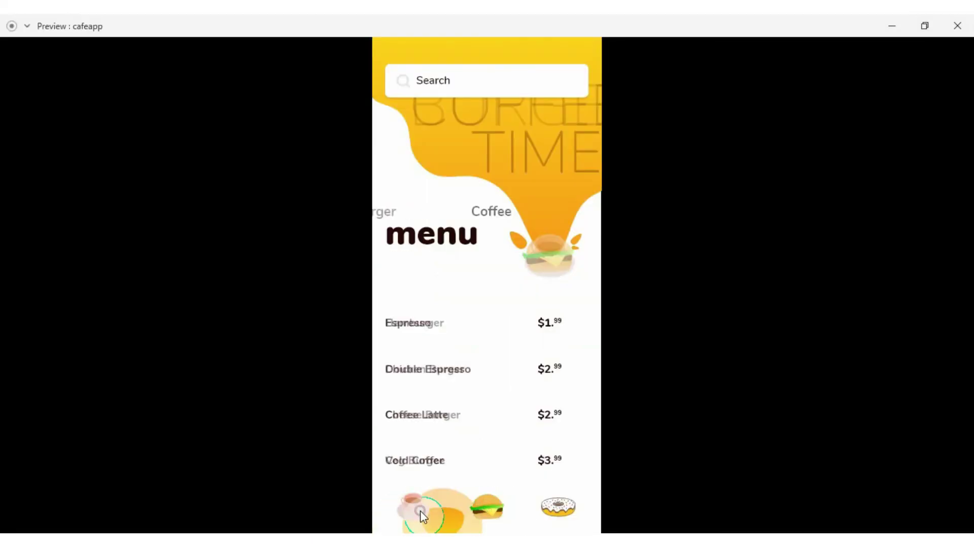
{"action": "left_click", "coordinate": [464, 515]}
{"action": "left_click", "coordinate": [482, 513]}
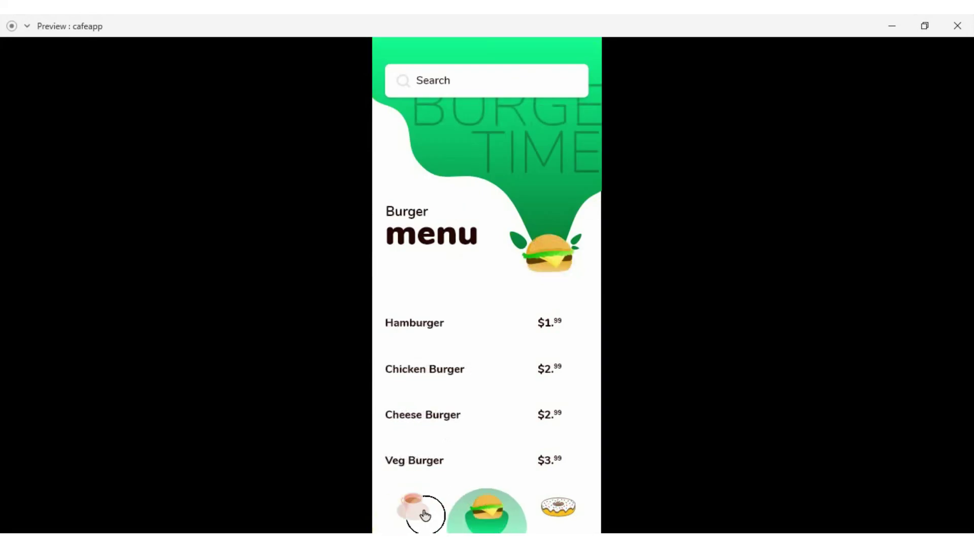
{"action": "left_click", "coordinate": [425, 515]}
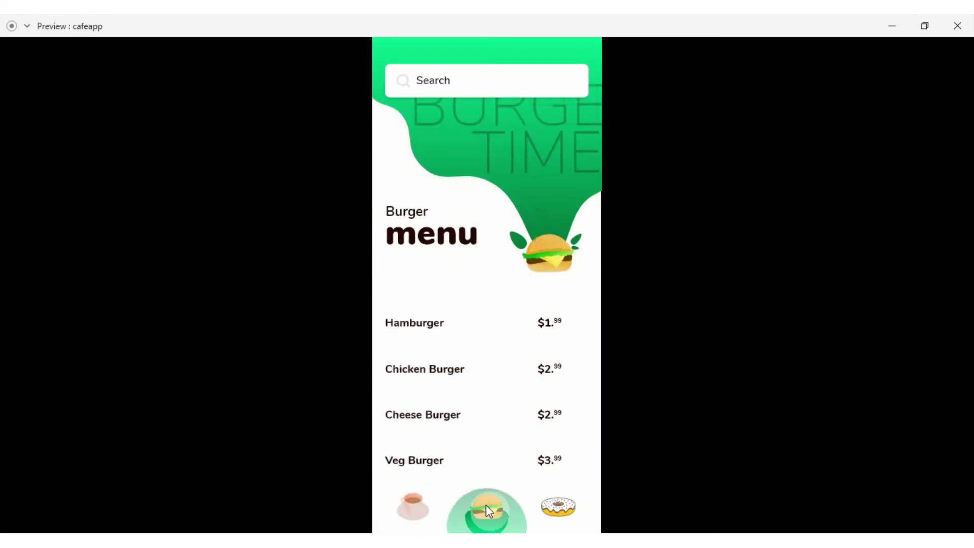
{"action": "left_click", "coordinate": [424, 513]}
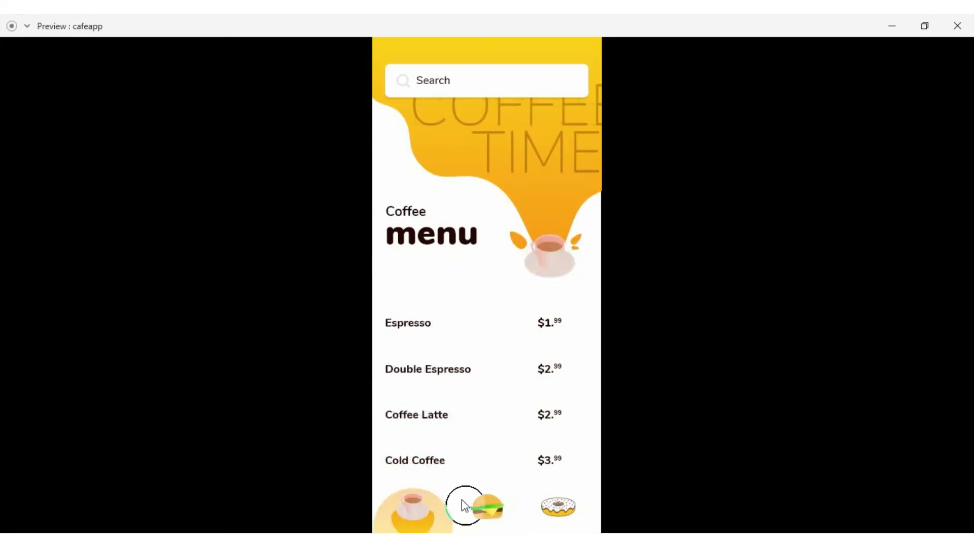
{"action": "left_click", "coordinate": [492, 509]}
{"action": "left_click", "coordinate": [417, 505]}
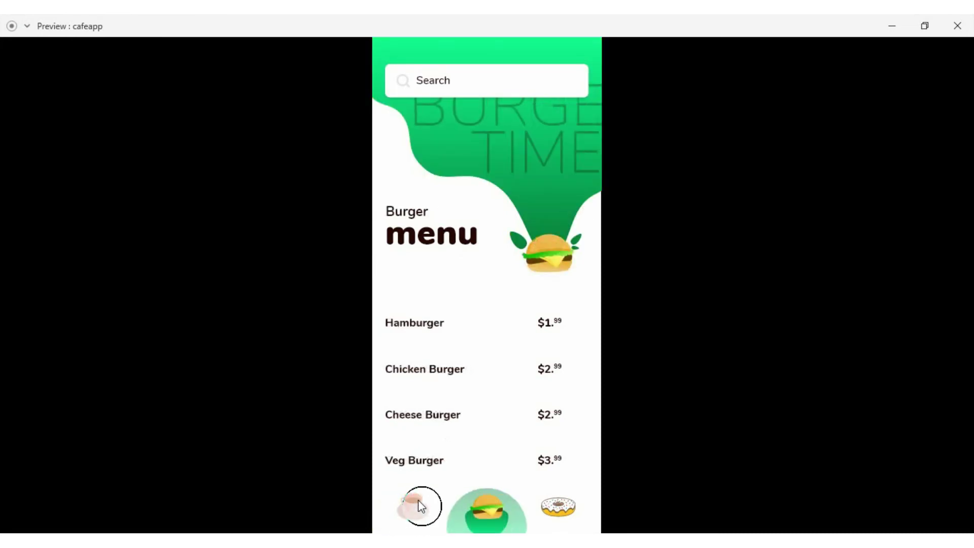
{"action": "left_click", "coordinate": [957, 26]}
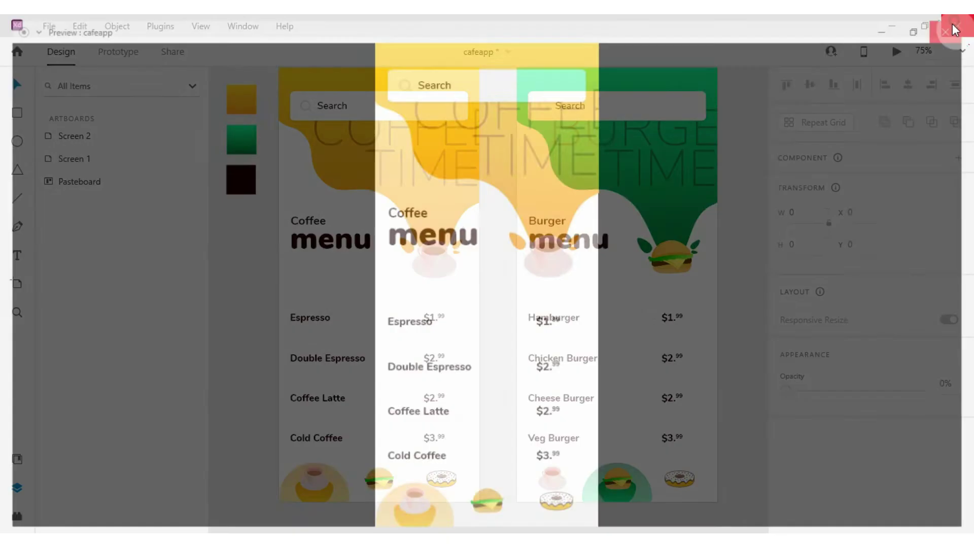
Paste a copy of Screen 1's large coffee cup onto Screen 2, move it right past the artboard's edge and set its opacity to 0%.
{"action": "left_click", "coordinate": [429, 266]}
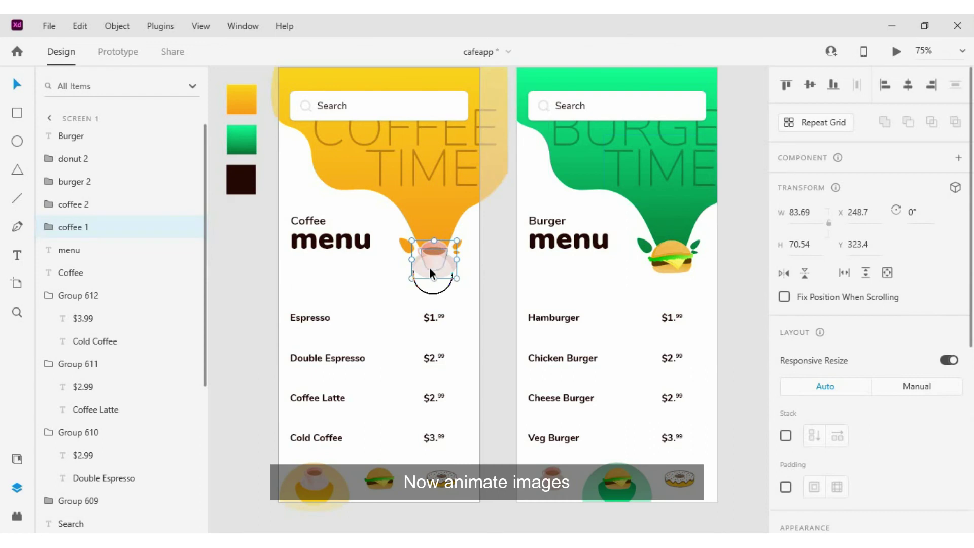
{"action": "key", "text": "ctrl+c"}
{"action": "left_click", "coordinate": [677, 252]}
{"action": "key", "text": "ctrl+v"}
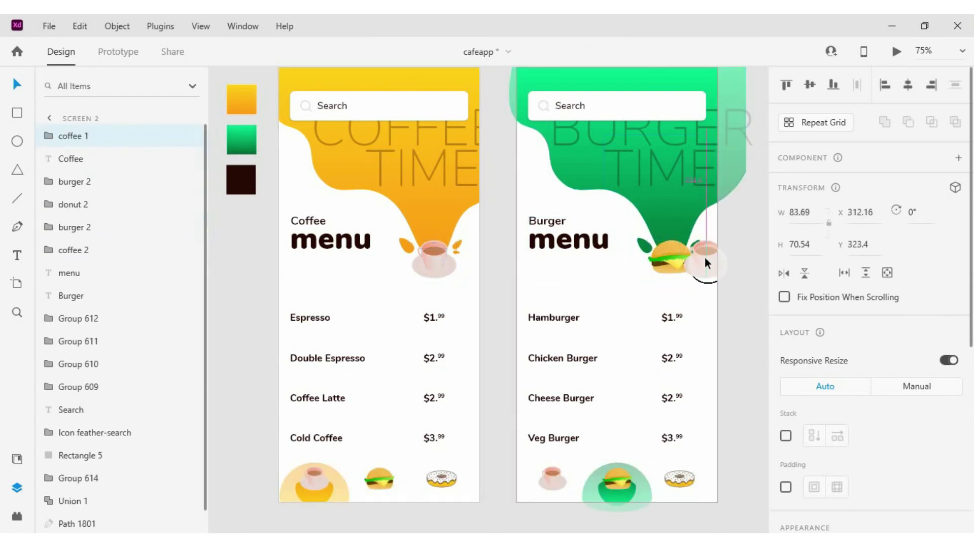
{"action": "mouse_move", "coordinate": [726, 255]}
{"action": "left_mouse_down"}
{"action": "mouse_move", "coordinate": [740, 243]}
{"action": "mouse_move", "coordinate": [734, 257]}
{"action": "left_mouse_up"}
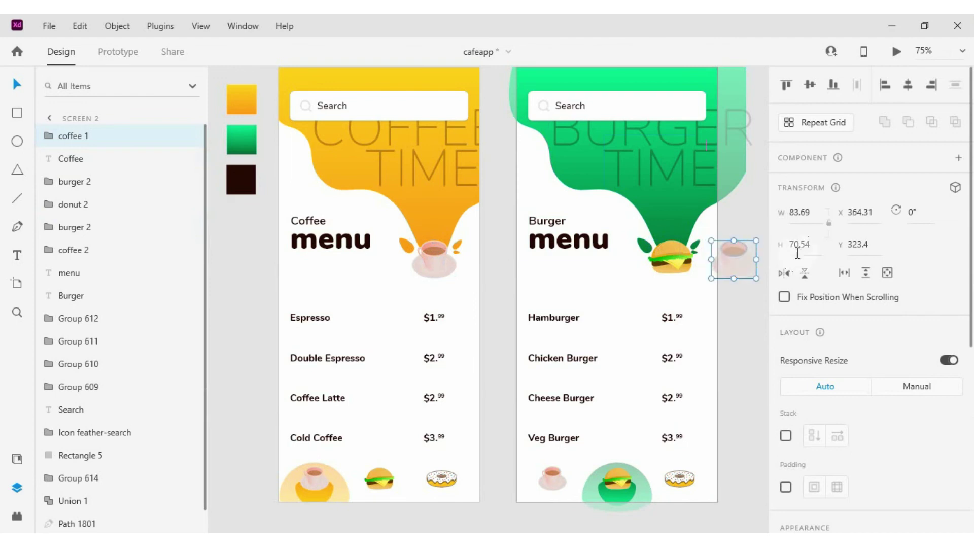
{"action": "scroll", "coordinate": [883, 301], "scroll_direction": "down", "scroll_amount": 5}
{"action": "left_click_drag", "start_coordinate": [865, 285], "coordinate": [785, 285]}
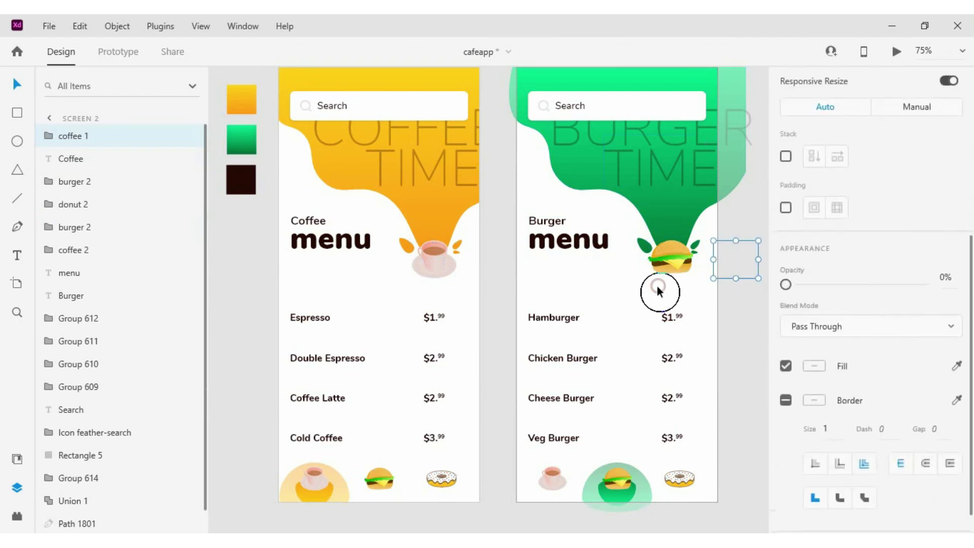
Paste a copy of Screen 2's large burger onto Screen 1, move it left of the coffee cup and set its opacity to 0%.
{"action": "left_click", "coordinate": [673, 262]}
{"action": "key", "text": "ctrl+c"}
{"action": "left_click", "coordinate": [444, 266]}
{"action": "key", "text": "ctrl+v"}
{"action": "left_click_drag", "start_coordinate": [437, 258], "coordinate": [383, 259]}
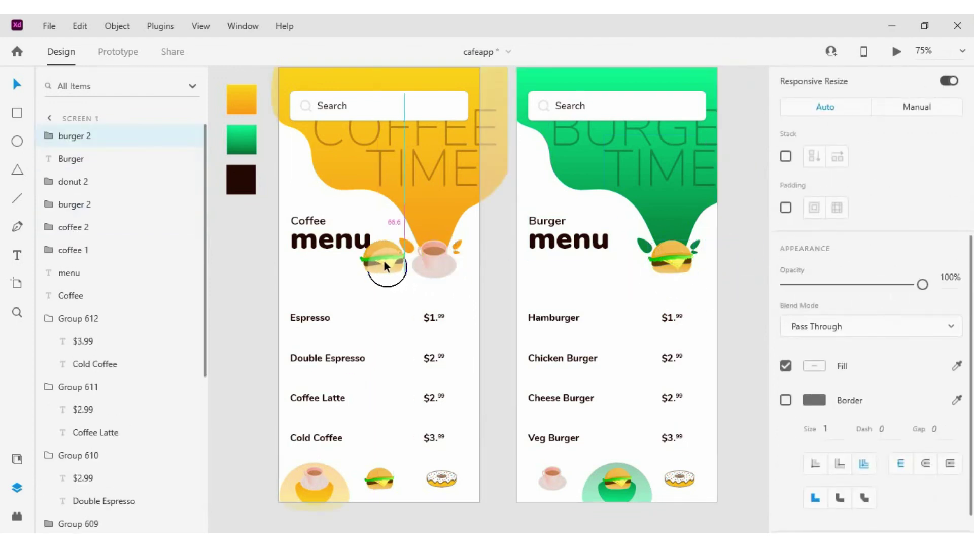
{"action": "left_click_drag", "start_coordinate": [857, 287], "coordinate": [711, 292]}
{"action": "left_click", "coordinate": [499, 287]}
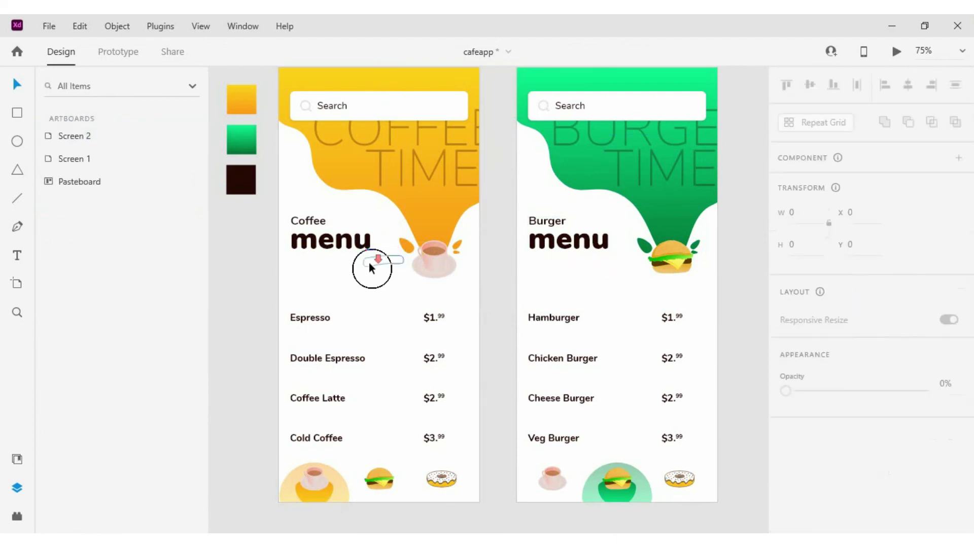
Preview the prototype and switch between both screens to check how the cup and burger images move.
{"action": "scroll", "coordinate": [369, 261], "scroll_direction": "down", "scroll_amount": 1}
{"action": "left_click", "coordinate": [896, 51]}
{"action": "left_click", "coordinate": [488, 509]}
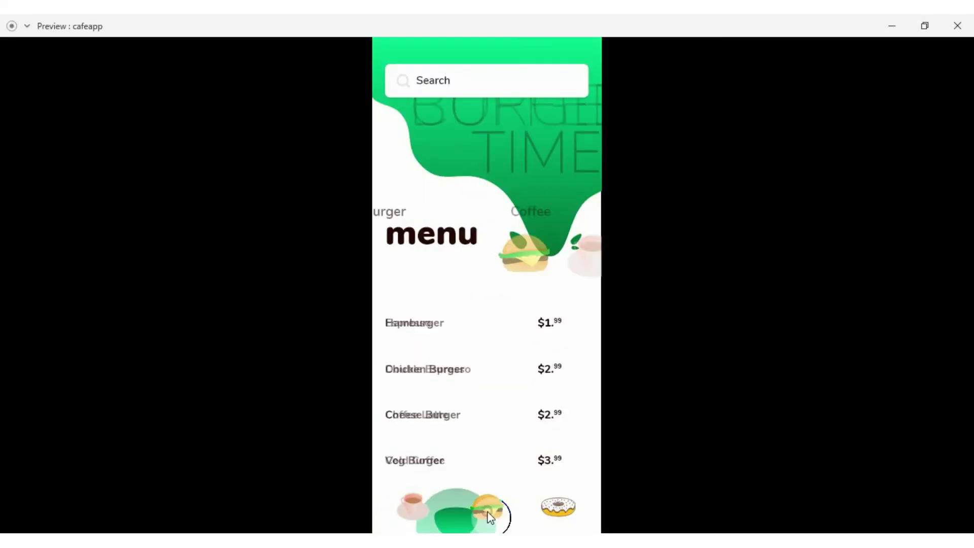
{"action": "left_click", "coordinate": [409, 507]}
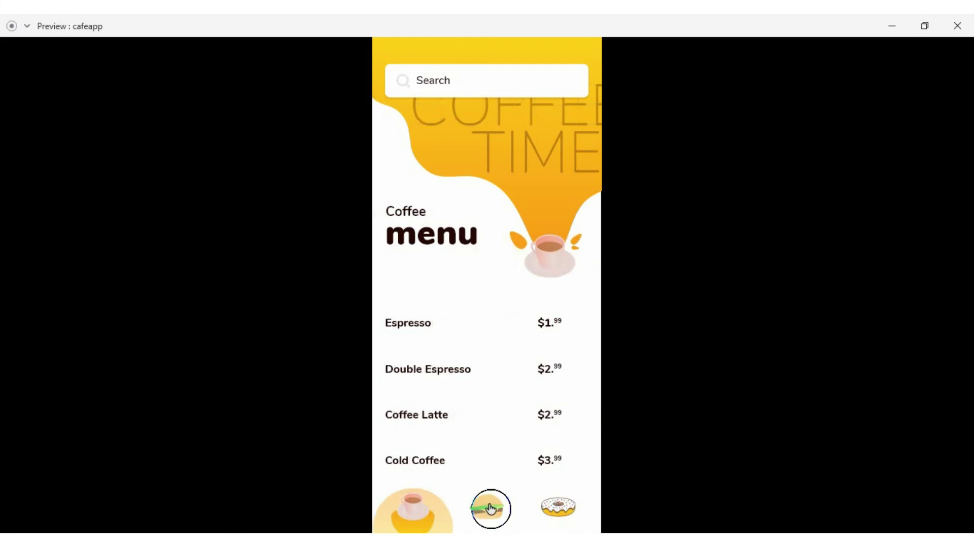
{"action": "left_click", "coordinate": [489, 505]}
{"action": "left_click", "coordinate": [412, 507]}
{"action": "left_click", "coordinate": [485, 506]}
{"action": "left_click", "coordinate": [957, 26]}
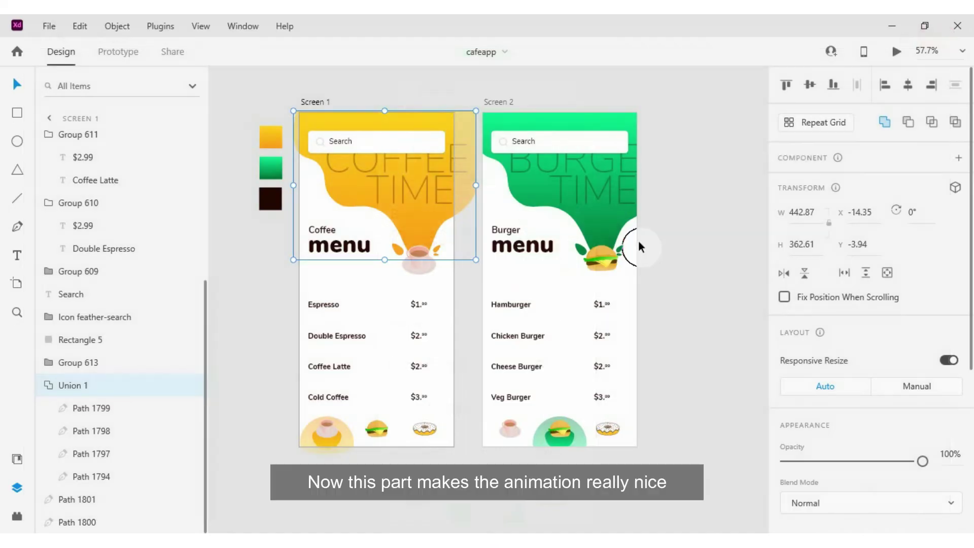
In the prototype, give the Auto-Animate transition from Screen 1's small burger icon to Screen 2 Wind Up easing and a 1 s duration.
{"action": "left_click", "coordinate": [659, 226]}
{"action": "left_click", "coordinate": [315, 101]}
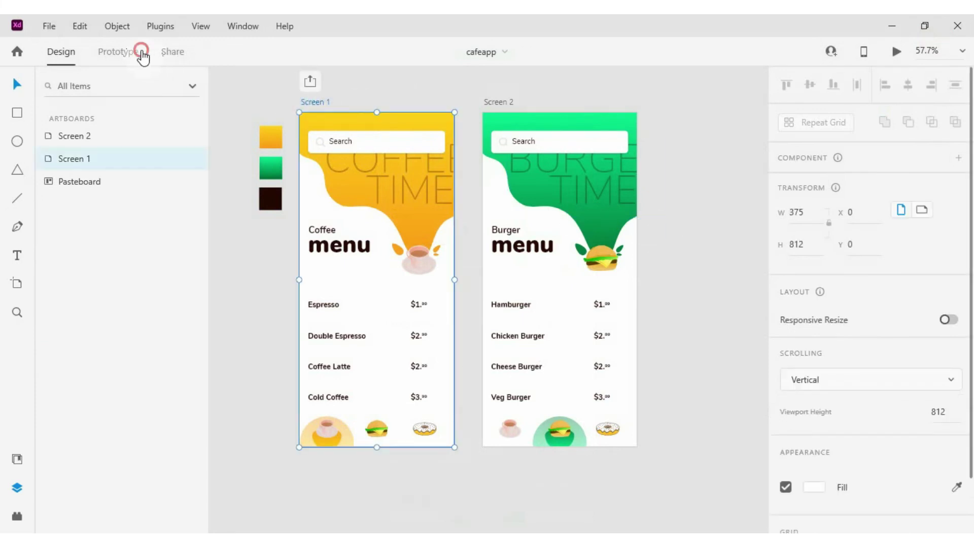
{"action": "left_click", "coordinate": [122, 51]}
{"action": "left_click", "coordinate": [377, 429]}
{"action": "left_click_drag", "start_coordinate": [388, 428], "coordinate": [509, 288]}
{"action": "left_click", "coordinate": [907, 311]}
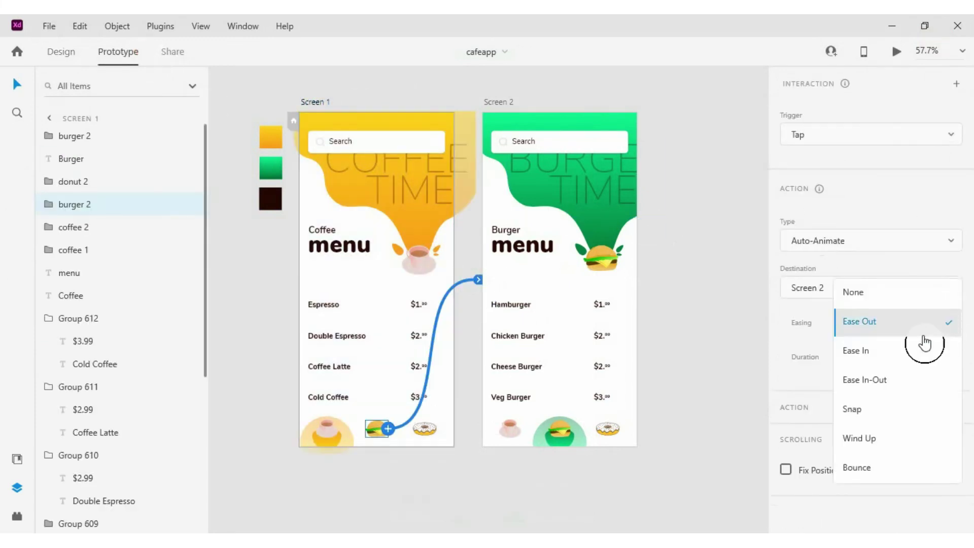
{"action": "left_click", "coordinate": [869, 470]}
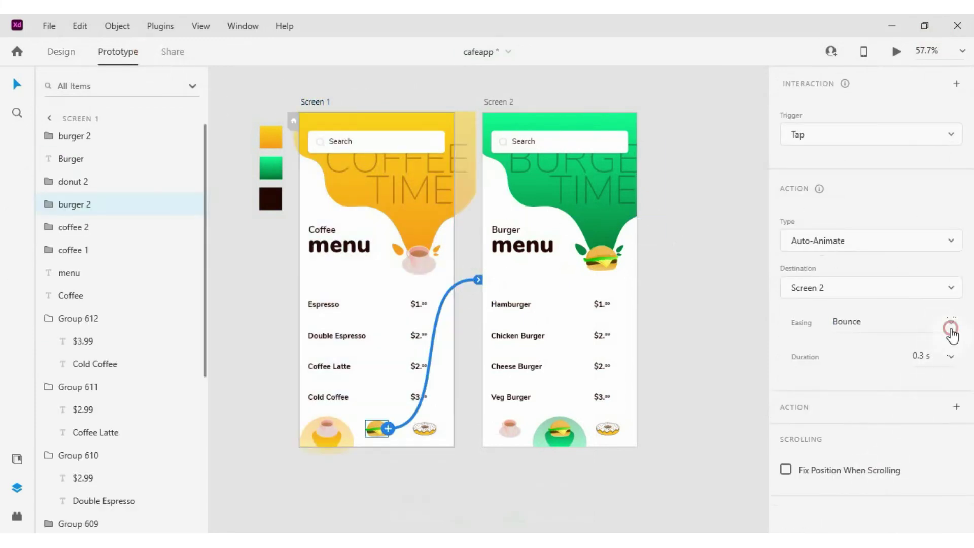
{"action": "left_click", "coordinate": [951, 329]}
{"action": "left_click", "coordinate": [913, 299]}
{"action": "left_click", "coordinate": [949, 356]}
{"action": "left_click", "coordinate": [929, 408]}
Give the Auto-Animate transition from Screen 2's small coffee icon to Screen 1 Wind Up easing and a 1 s duration.
{"action": "left_click", "coordinate": [511, 430]}
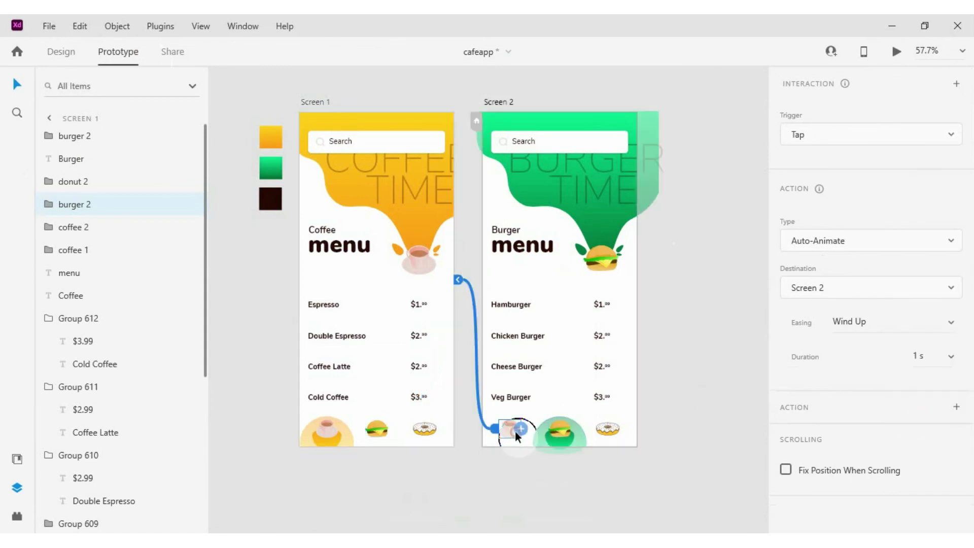
{"action": "left_click", "coordinate": [949, 321]}
{"action": "left_click", "coordinate": [812, 437]}
{"action": "left_click", "coordinate": [949, 357]}
{"action": "left_click", "coordinate": [927, 412]}
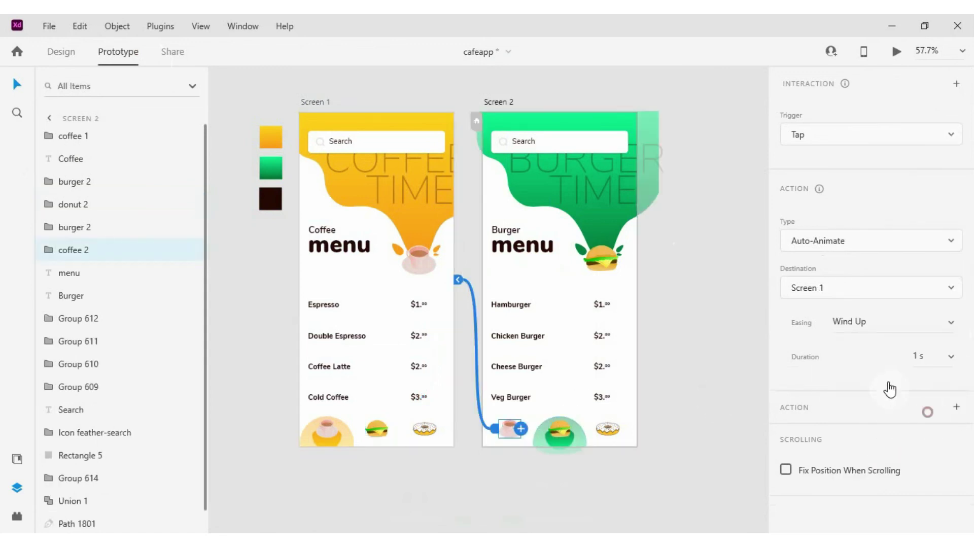
Preview the prototype from Screen 1 and switch between the coffee and burger screens to check the Wind Up transitions.
{"action": "left_click", "coordinate": [317, 102]}
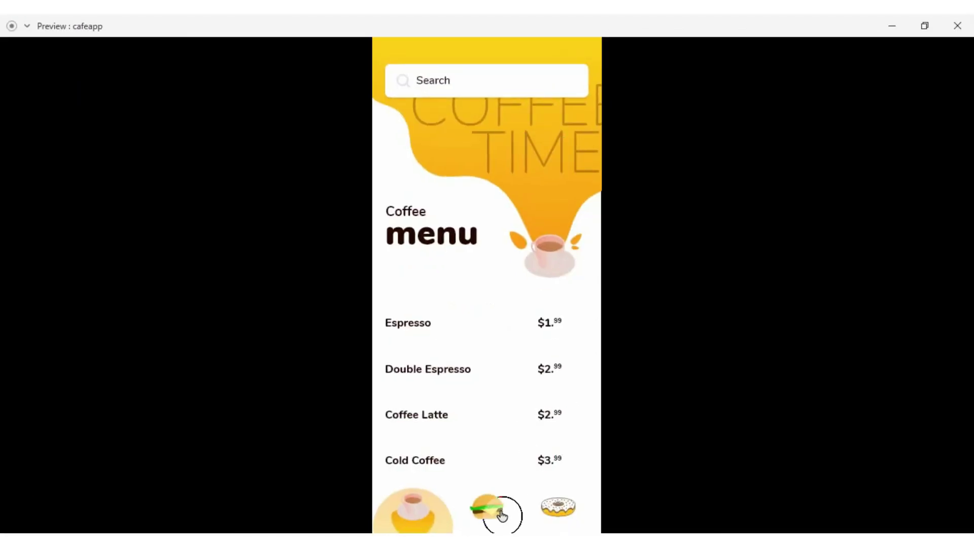
{"action": "left_click", "coordinate": [501, 513]}
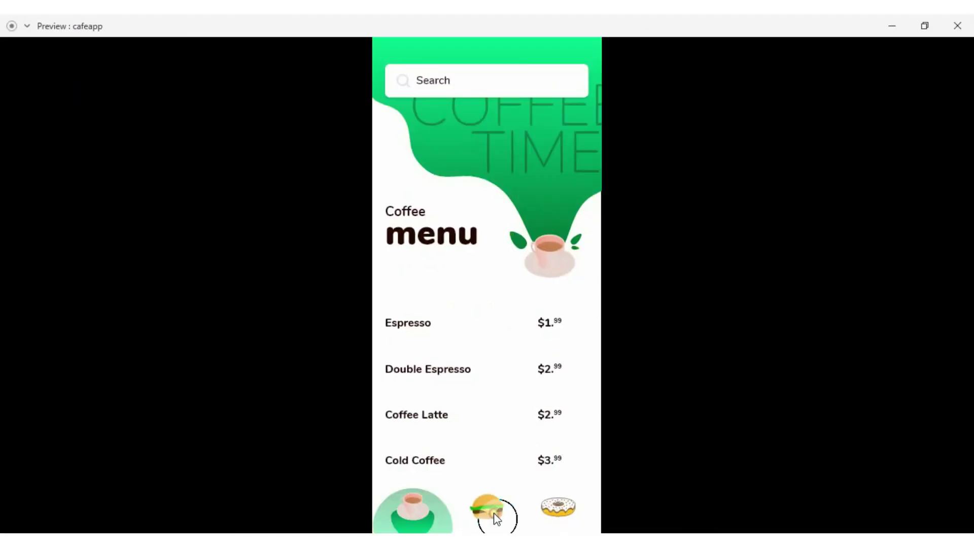
{"action": "left_click", "coordinate": [424, 509]}
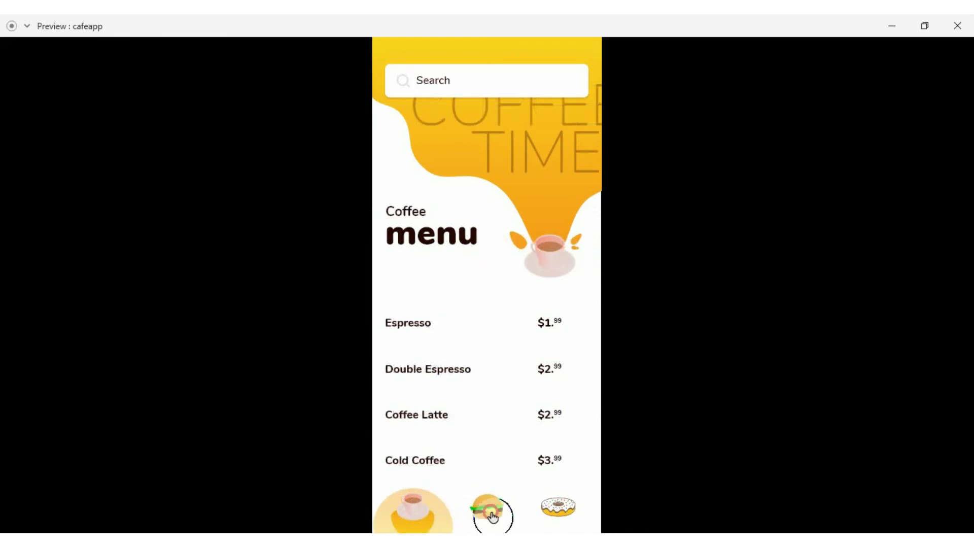
{"action": "left_click", "coordinate": [492, 514]}
{"action": "left_click", "coordinate": [425, 506]}
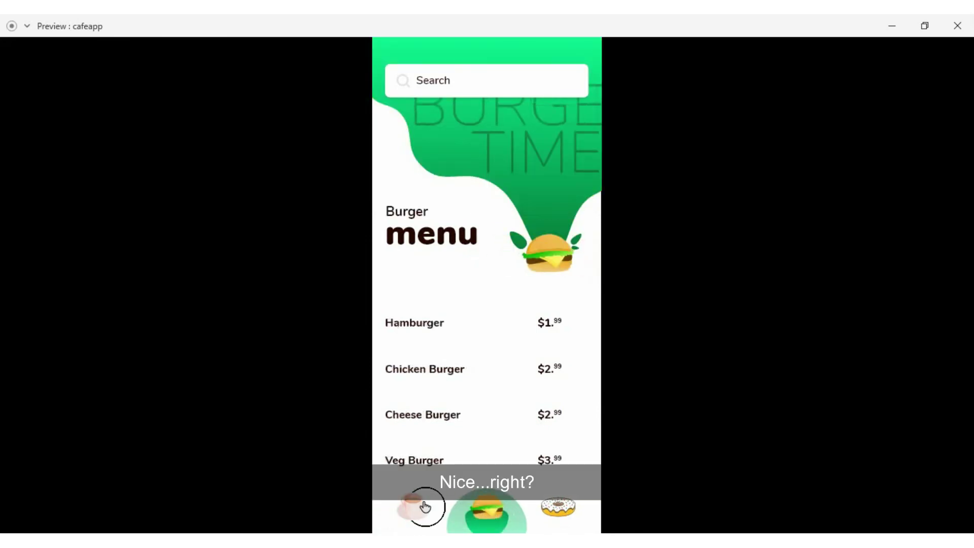
{"action": "left_click", "coordinate": [490, 514]}
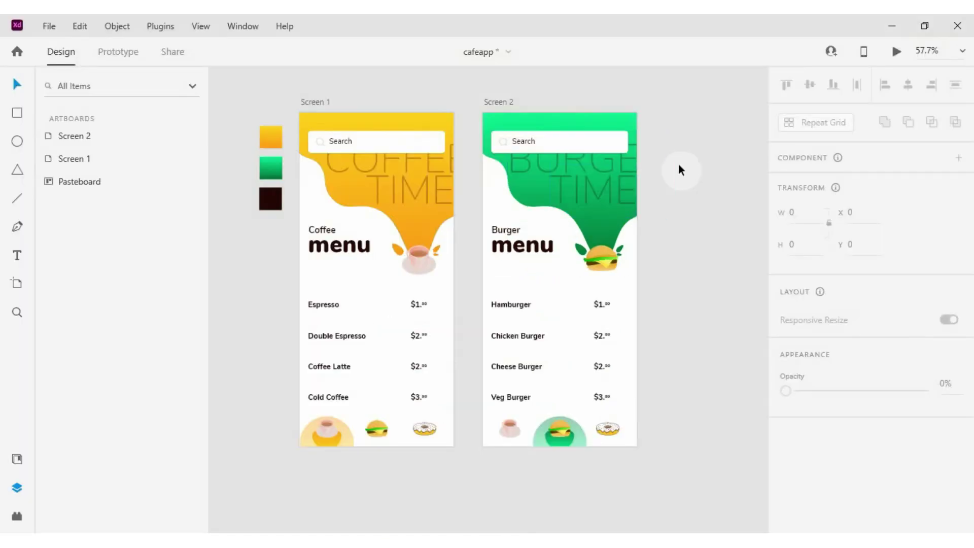
Rename the layer of Screen 2's green background shape, Union 1, with the number 2 and deselect it.
{"action": "scroll", "coordinate": [372, 202], "scroll_direction": "up", "scroll_amount": 5}
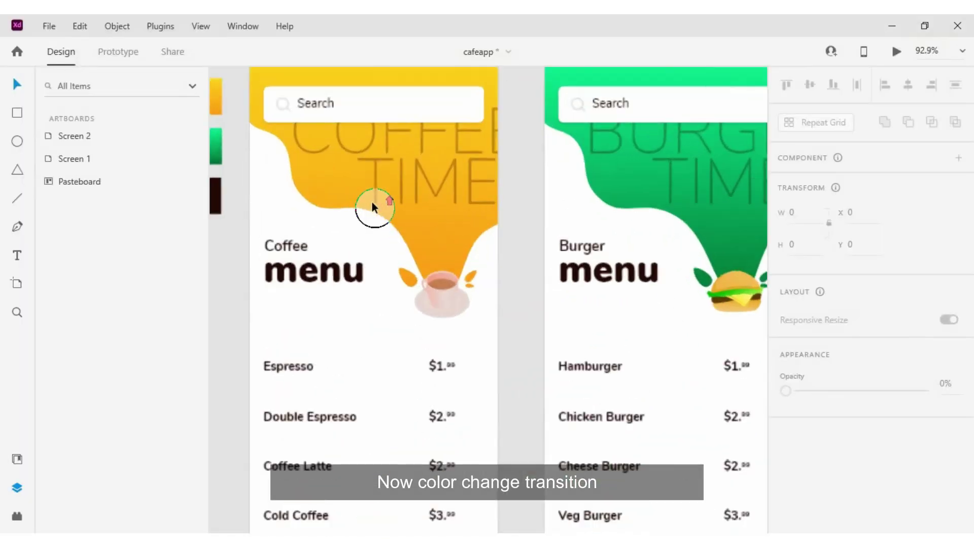
{"action": "left_click", "coordinate": [343, 203]}
{"action": "left_click", "coordinate": [580, 228]}
{"action": "double_click", "coordinate": [87, 476]}
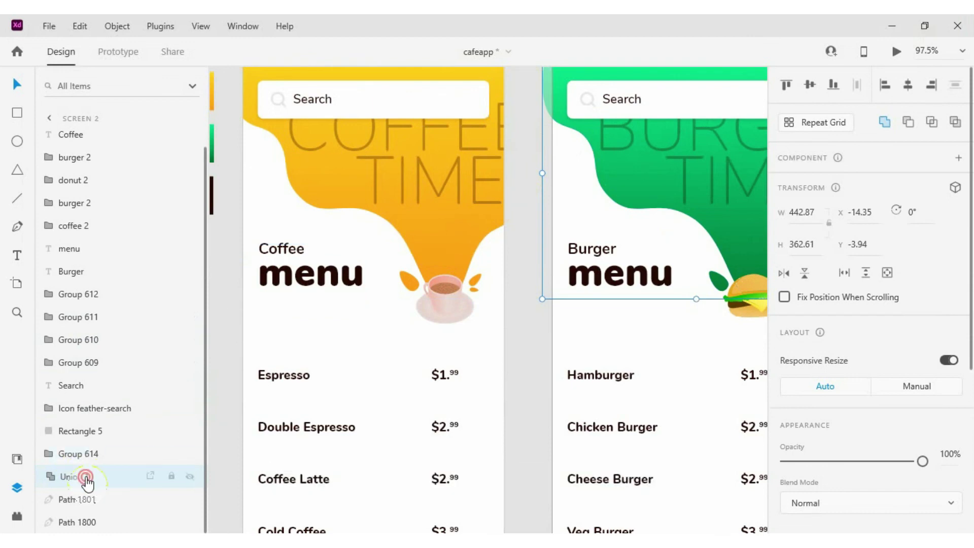
{"action": "type", "text": "2"}
{"action": "left_click", "coordinate": [226, 351]}
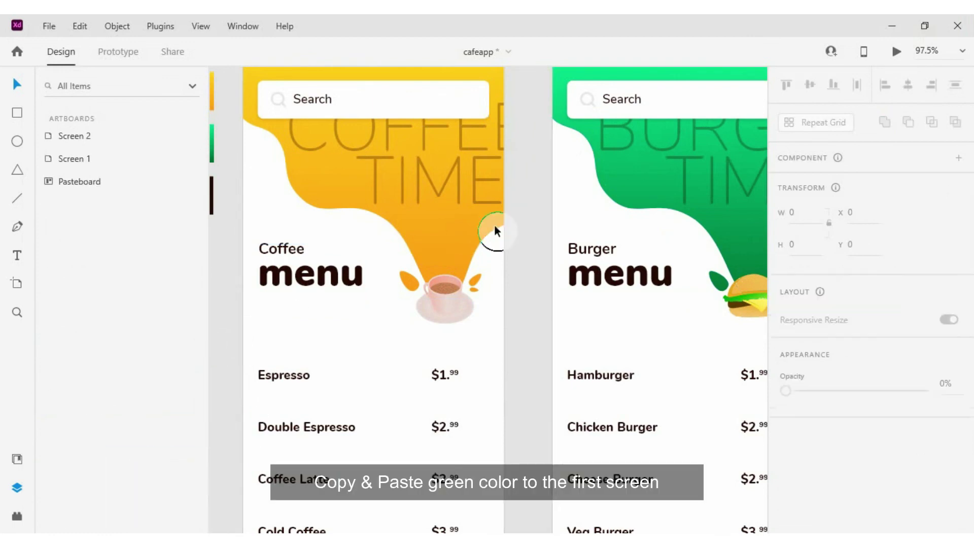
Copy Screen 2's green background shape, Union 2, onto Screen 1 at the same position on the artboard.
{"action": "left_click", "coordinate": [582, 127]}
{"action": "double_click", "coordinate": [568, 123]}
{"action": "scroll", "coordinate": [315, 196], "scroll_direction": "down", "scroll_amount": 5}
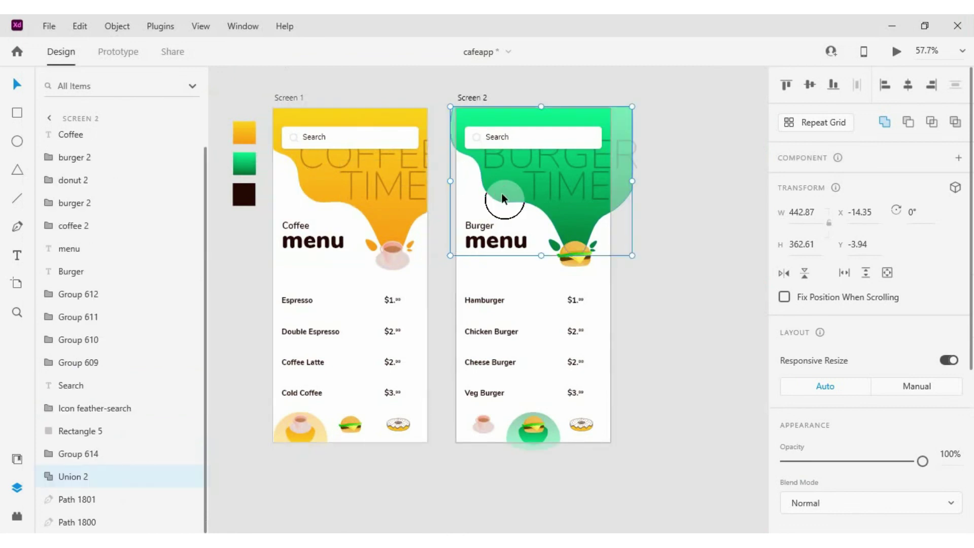
{"action": "left_click_drag", "start_coordinate": [501, 193], "coordinate": [282, 108]}
Stack the green Union 2 copy on Screen 1 directly beneath Union 1 and set its opacity to 0%.
{"action": "key", "text": "ctrl+shift+bracketleft"}
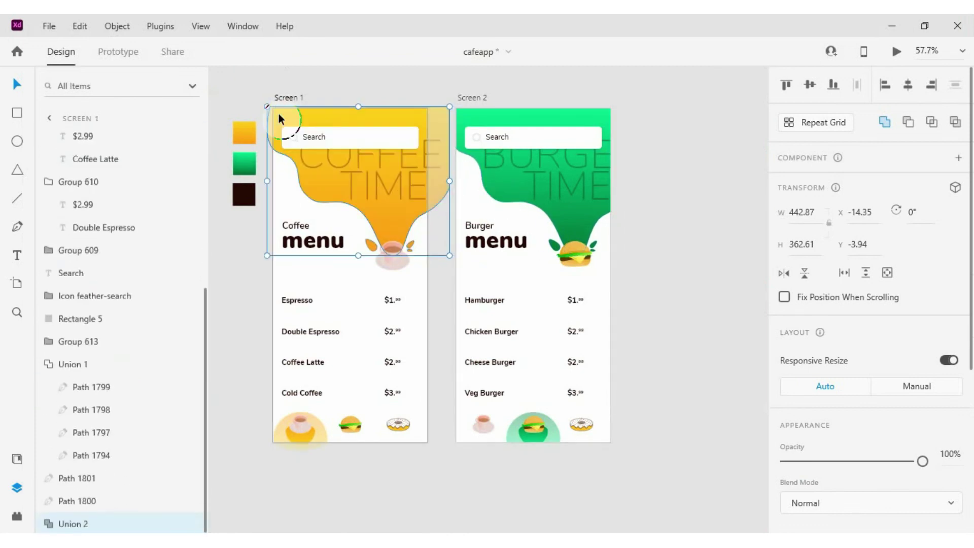
{"action": "key", "text": "ctrl+bracketright"}
{"action": "left_click_drag", "start_coordinate": [140, 341], "coordinate": [140, 345]}
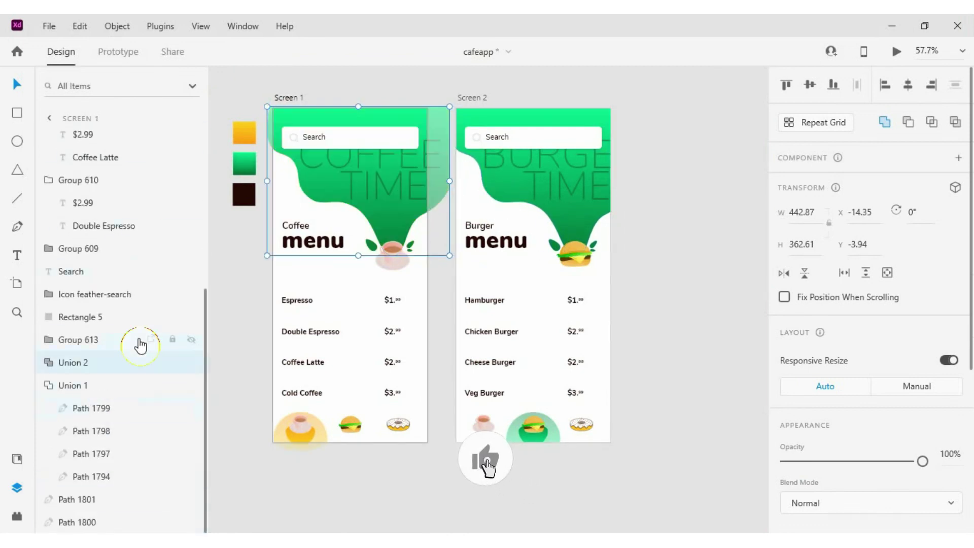
{"action": "key", "text": "ctrl+bracketleft"}
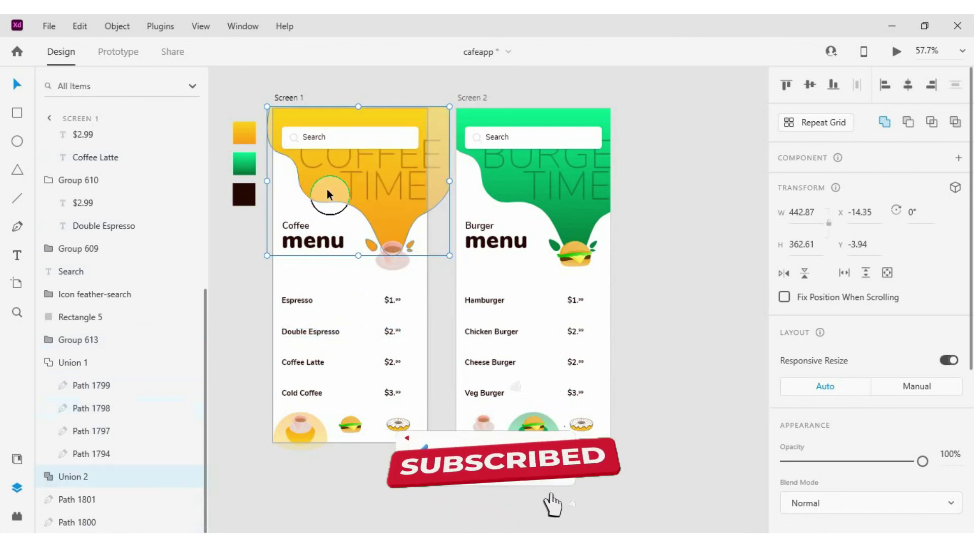
{"action": "scroll", "coordinate": [870, 348], "scroll_direction": "down", "scroll_amount": 4}
{"action": "left_click_drag", "start_coordinate": [922, 252], "coordinate": [773, 254]}
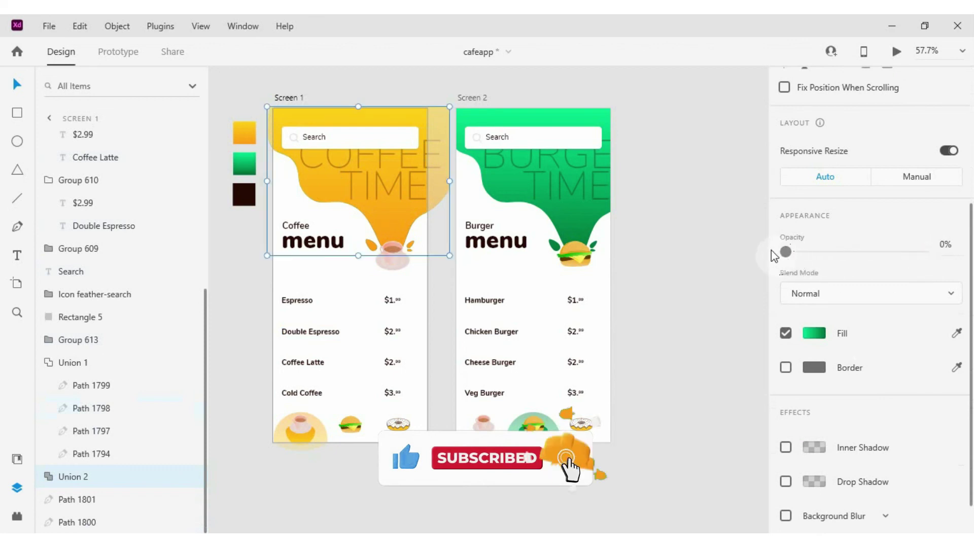
Copy Screen 1's orange background shape, Union 1, onto Screen 2.
{"action": "left_click", "coordinate": [387, 120]}
{"action": "key", "text": "ctrl+c"}
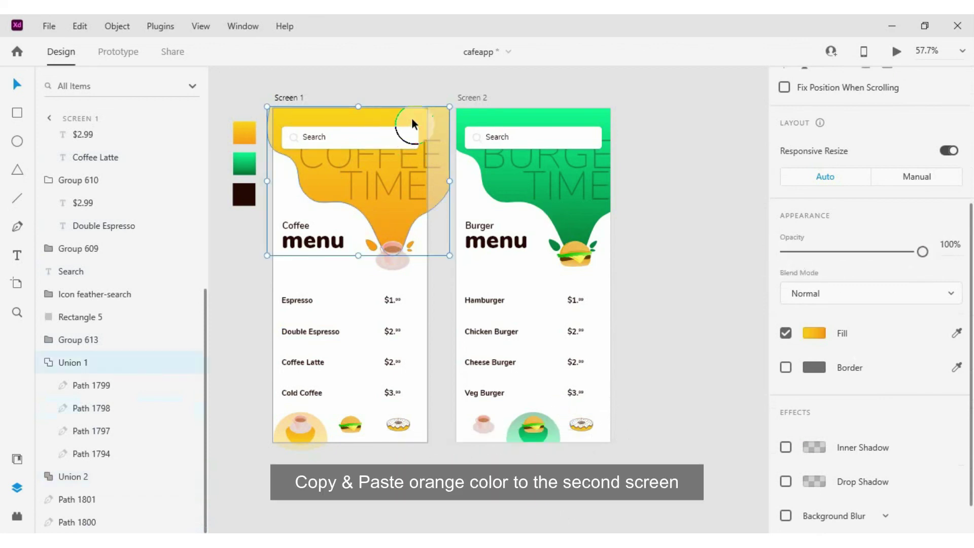
{"action": "left_click", "coordinate": [543, 120]}
{"action": "key", "text": "ctrl+v"}
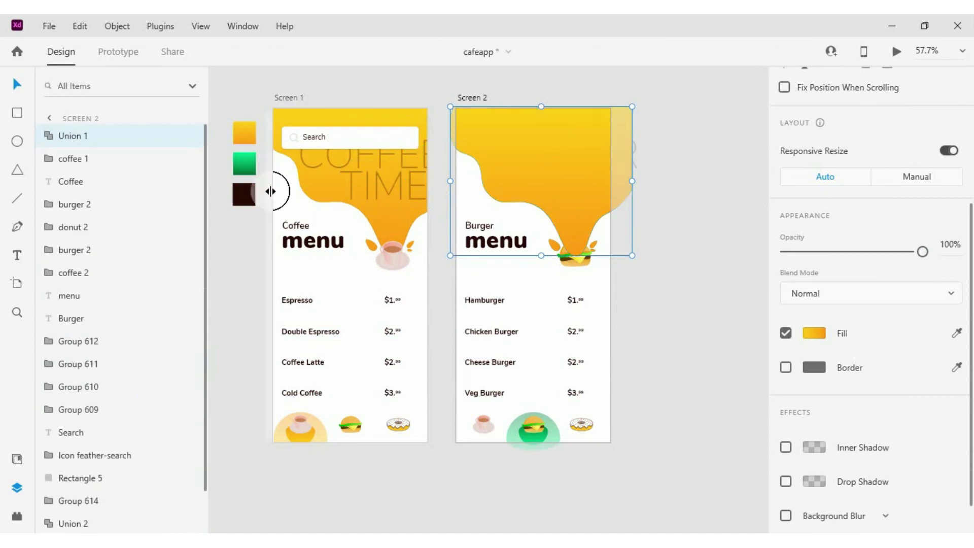
Stack the orange Union 1 copy on Screen 2 directly above Union 2 and set its opacity to 0%.
{"action": "key", "text": "ctrl+shift+bracketleft"}
{"action": "key", "text": "ctrl+bracketright"}
{"action": "key", "text": "ctrl+bracketright"}
{"action": "key", "text": "ctrl+bracketright"}
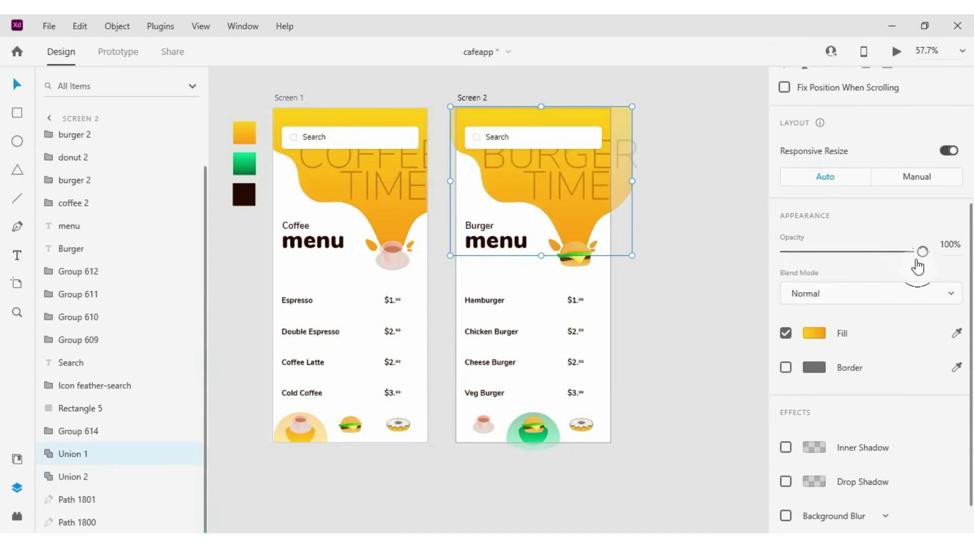
{"action": "left_click_drag", "start_coordinate": [922, 252], "coordinate": [695, 247]}
{"action": "left_click", "coordinate": [649, 202]}
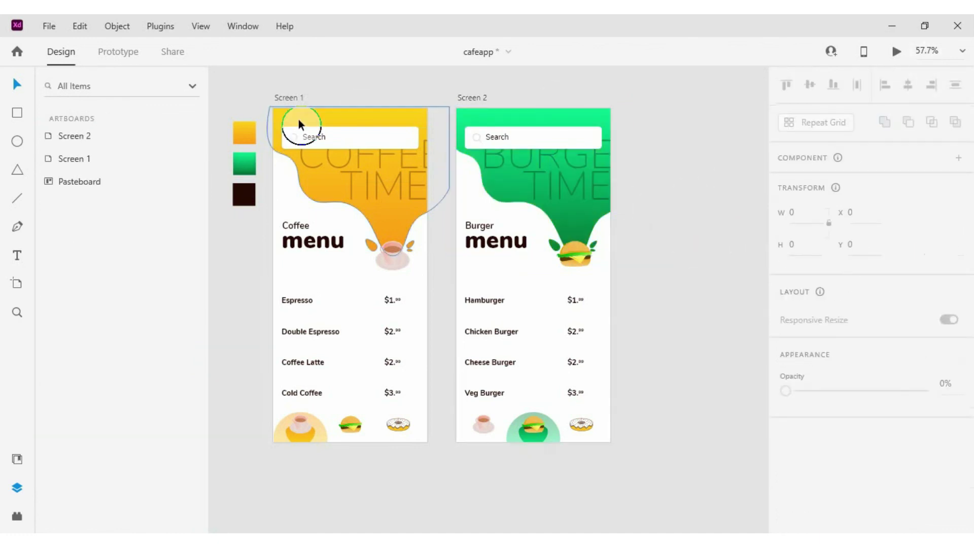
Preview the prototype from Screen 1 and switch repeatedly between the coffee and burger screens to check the background colour transition.
{"action": "left_click", "coordinate": [289, 97]}
{"action": "left_click", "coordinate": [896, 52]}
{"action": "left_click", "coordinate": [489, 511]}
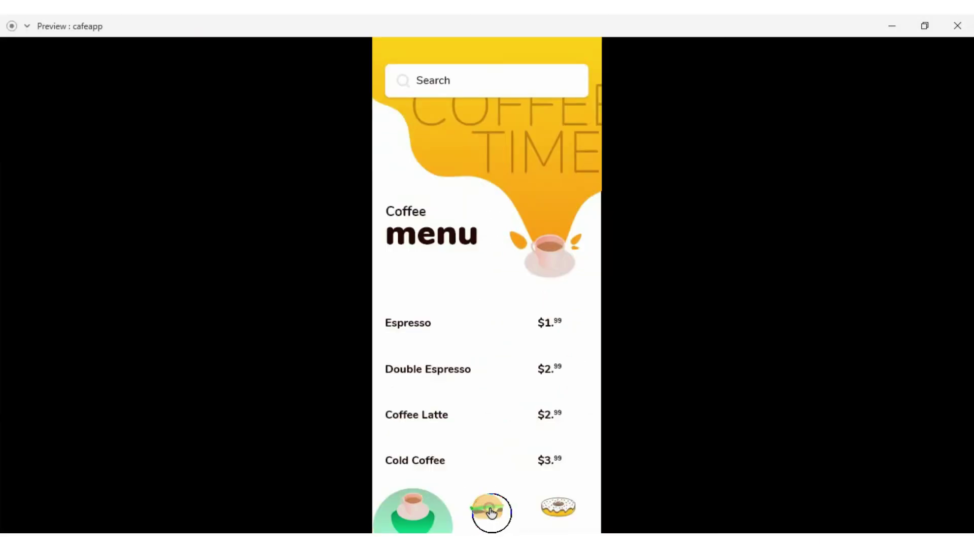
{"action": "left_click", "coordinate": [423, 507]}
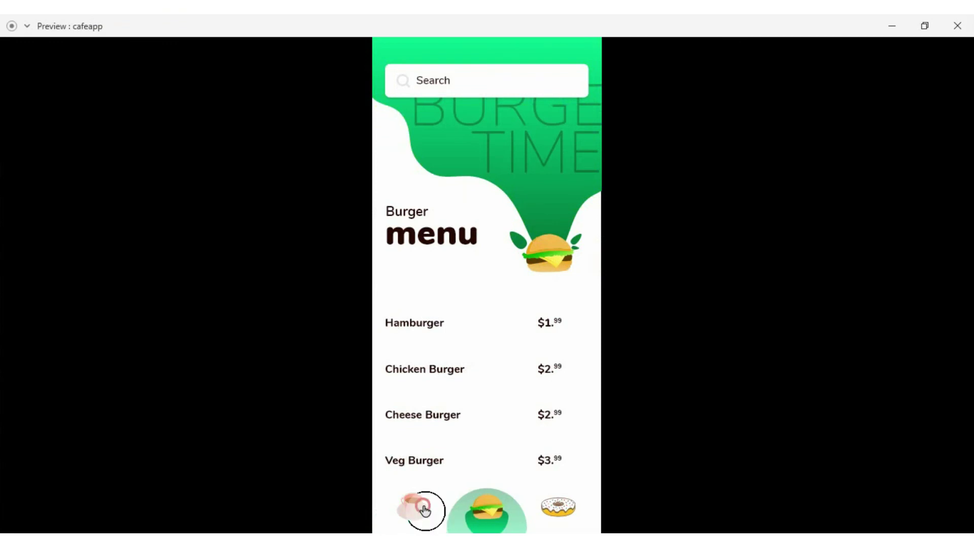
{"action": "left_click", "coordinate": [492, 504]}
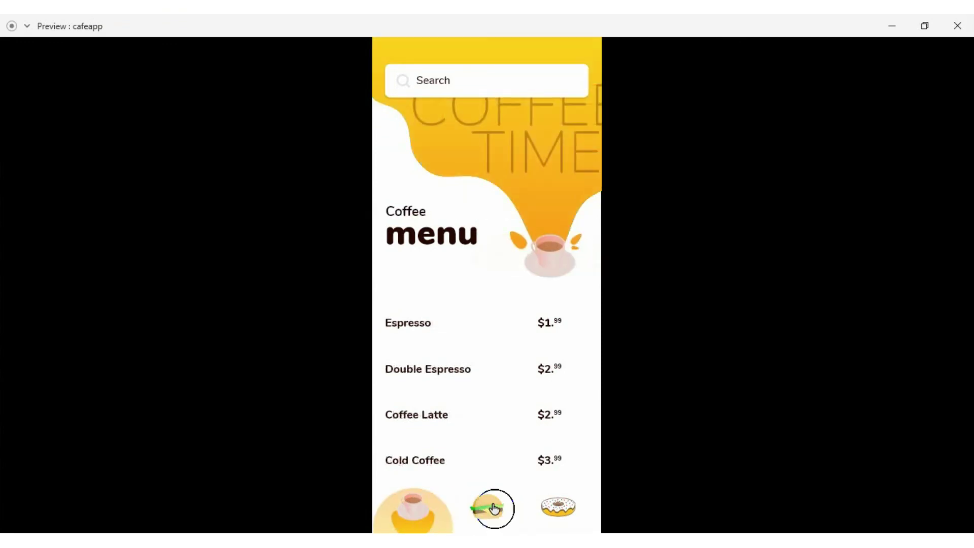
{"action": "left_click", "coordinate": [424, 509]}
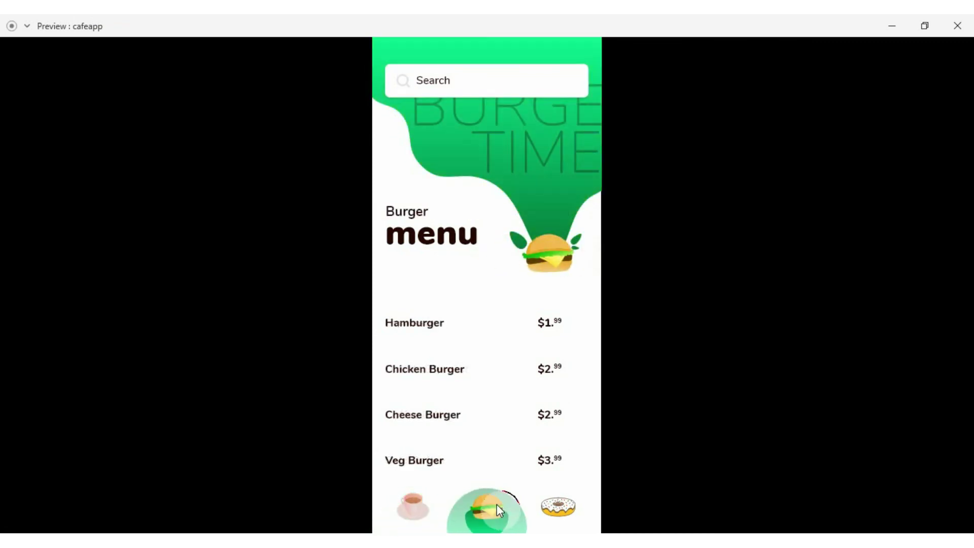
{"action": "left_click", "coordinate": [413, 504]}
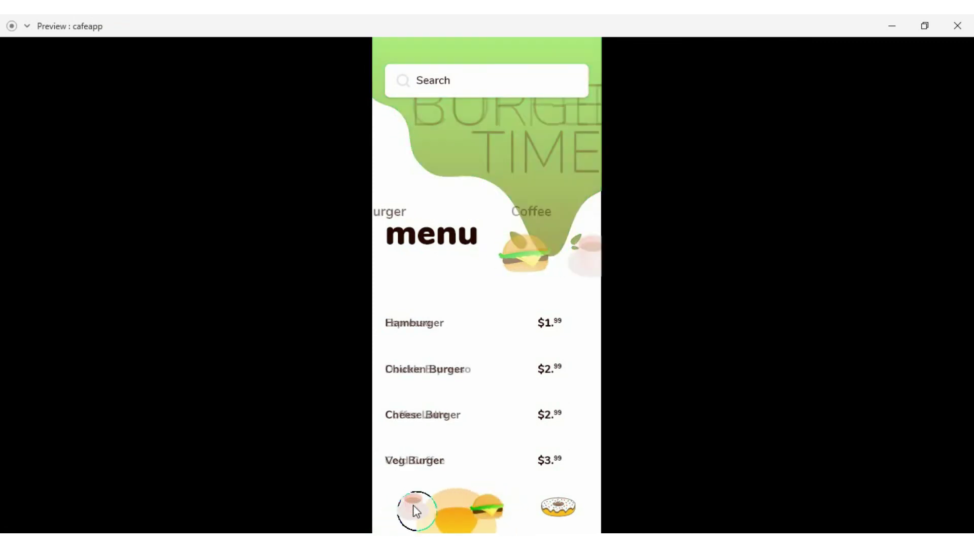
{"action": "left_click", "coordinate": [486, 507]}
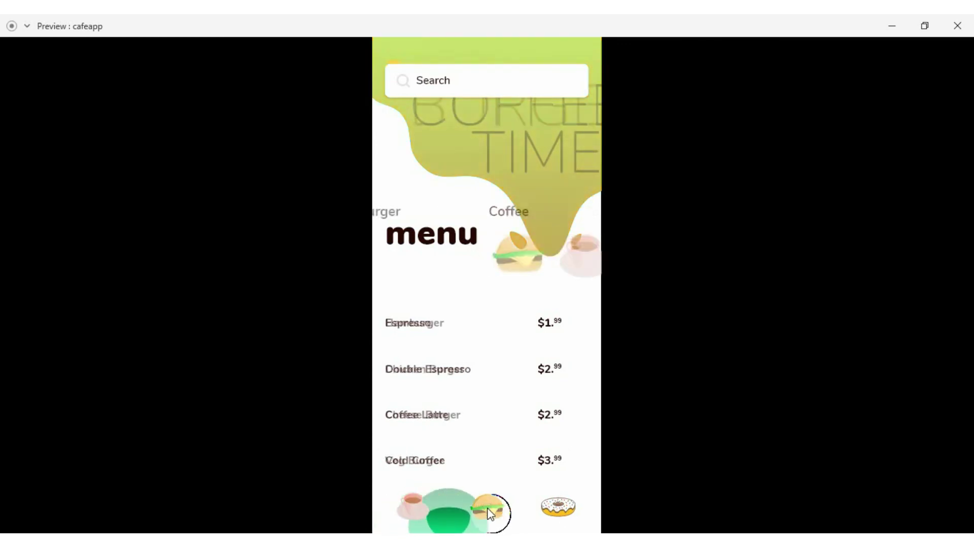
{"action": "left_click", "coordinate": [427, 508]}
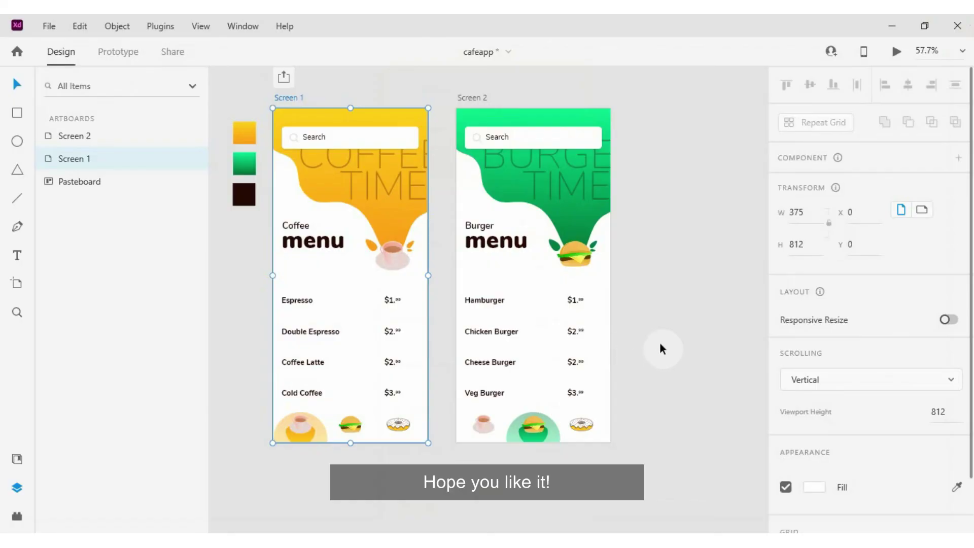
{"action": "left_click", "coordinate": [632, 312]}
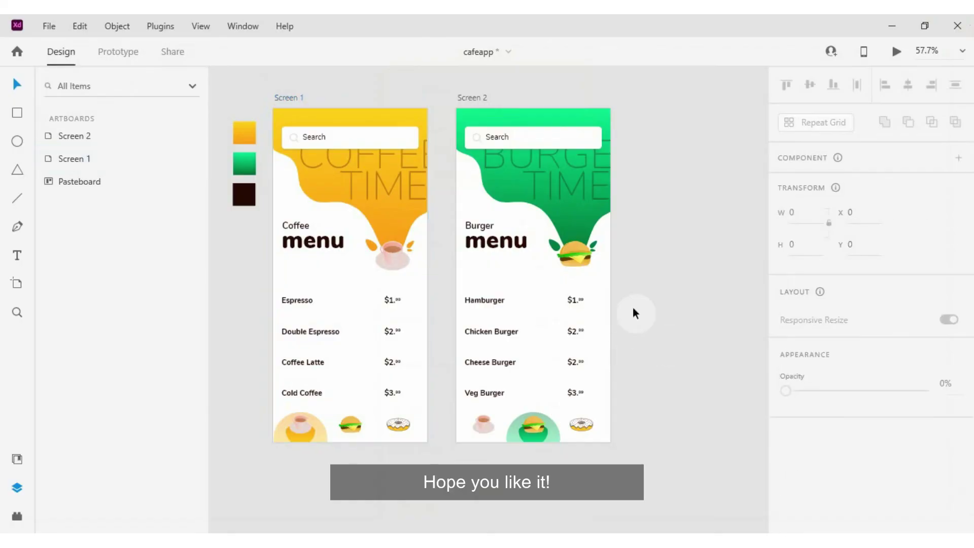
{"action": "left_click_drag", "start_coordinate": [453, 252], "coordinate": [482, 267]}
{"action": "scroll", "coordinate": [434, 286], "scroll_direction": "up", "scroll_amount": 2}
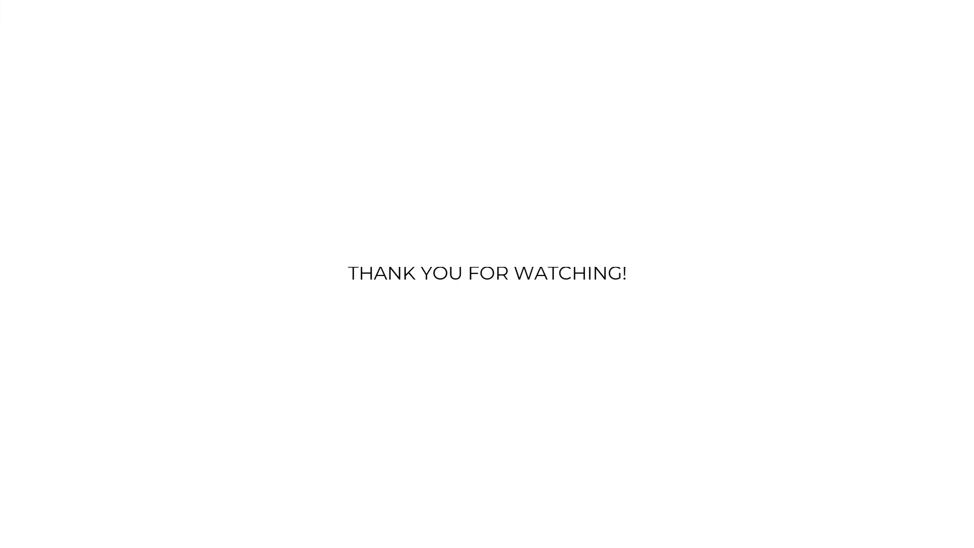